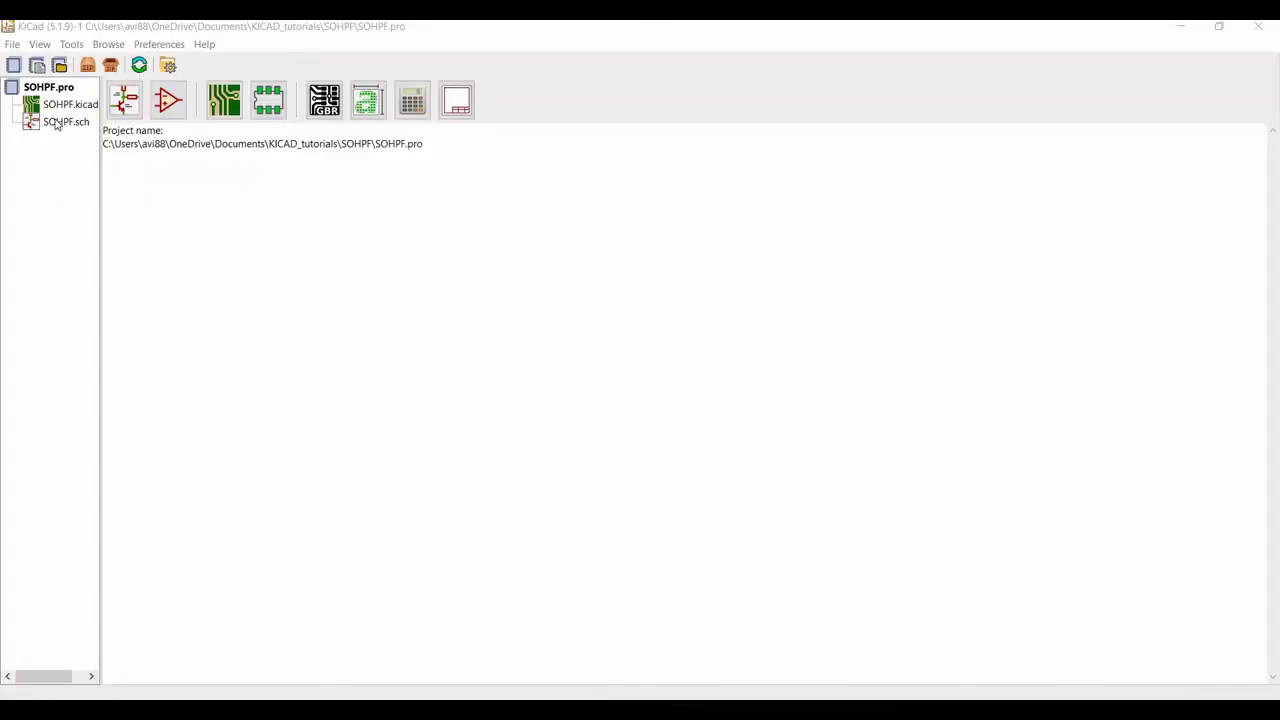
Open the SOHPF.sch schematic and place an LM741 operational amplifier in the middle of the sheet.
double_click(60, 122)
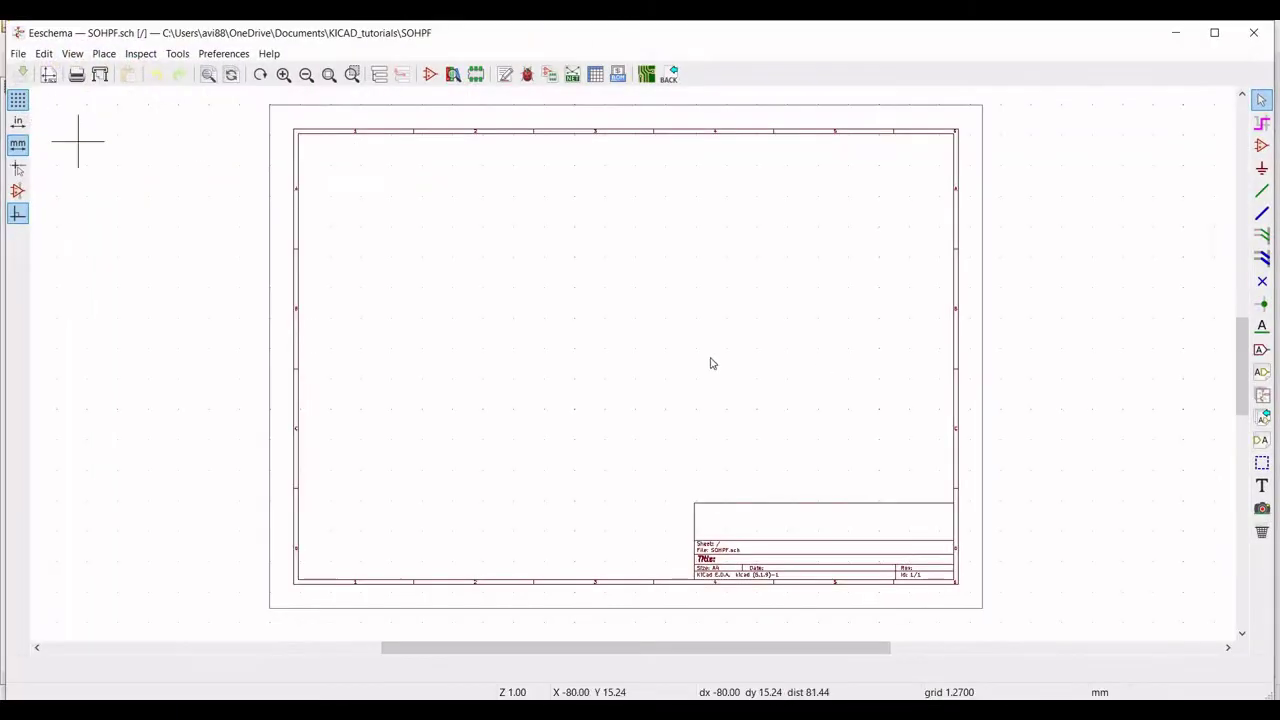
scroll(633, 369, "up", 3)
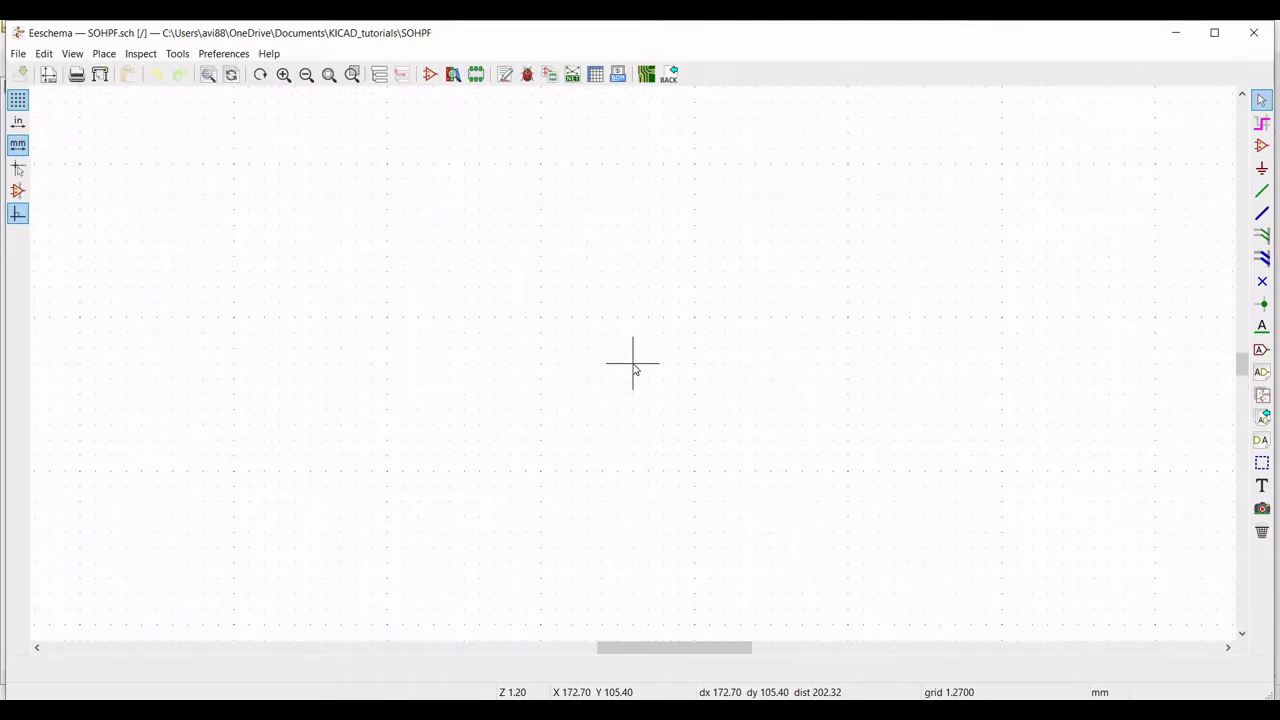
left_click(1262, 145)
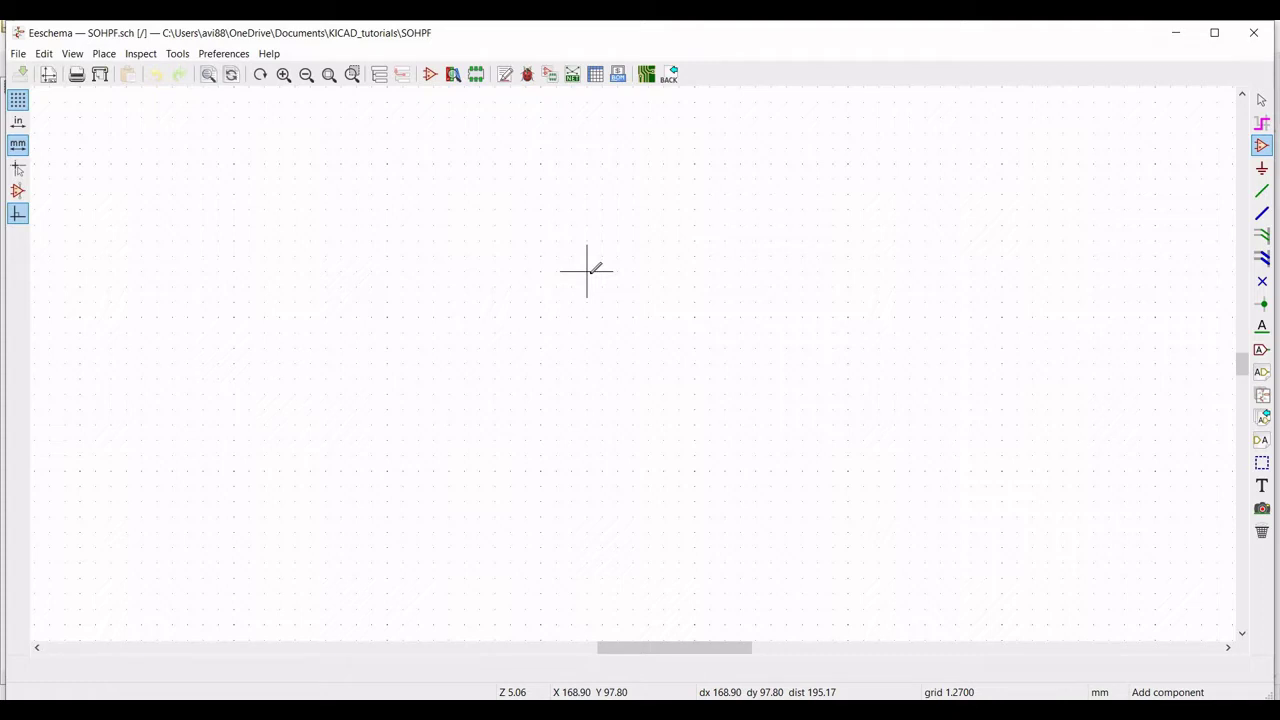
left_click(617, 332)
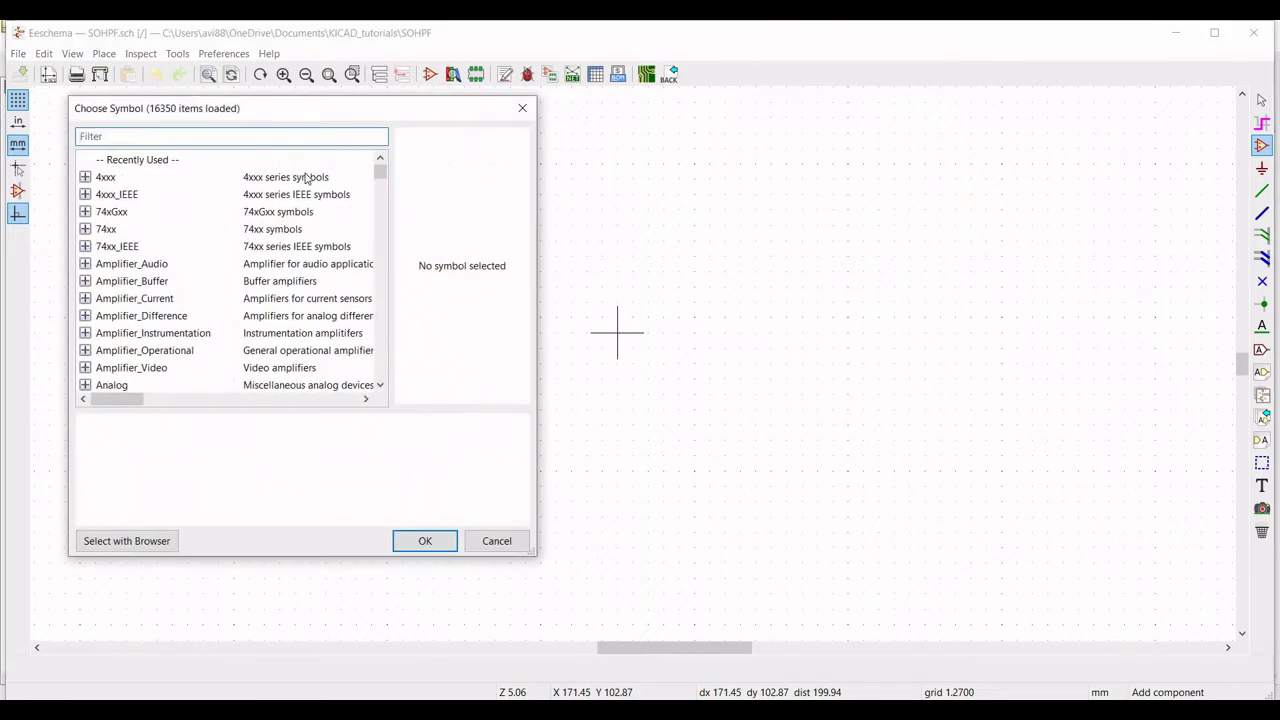
type("LM")
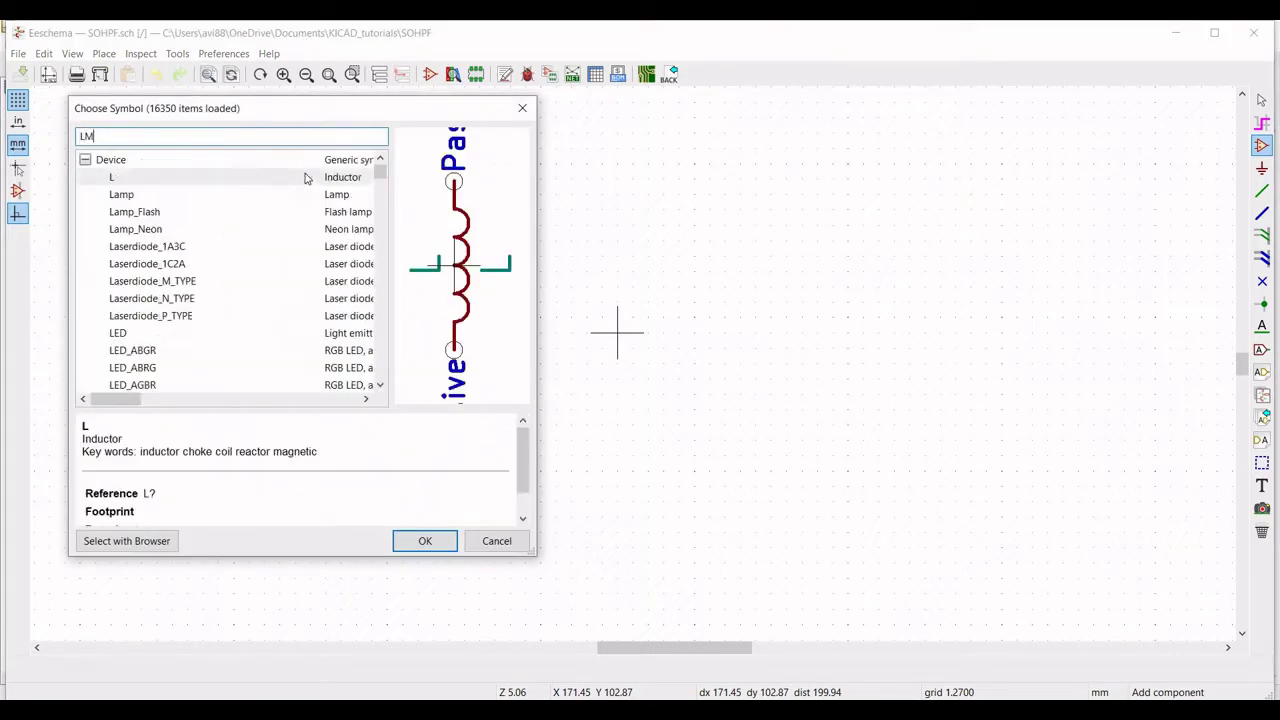
type("741")
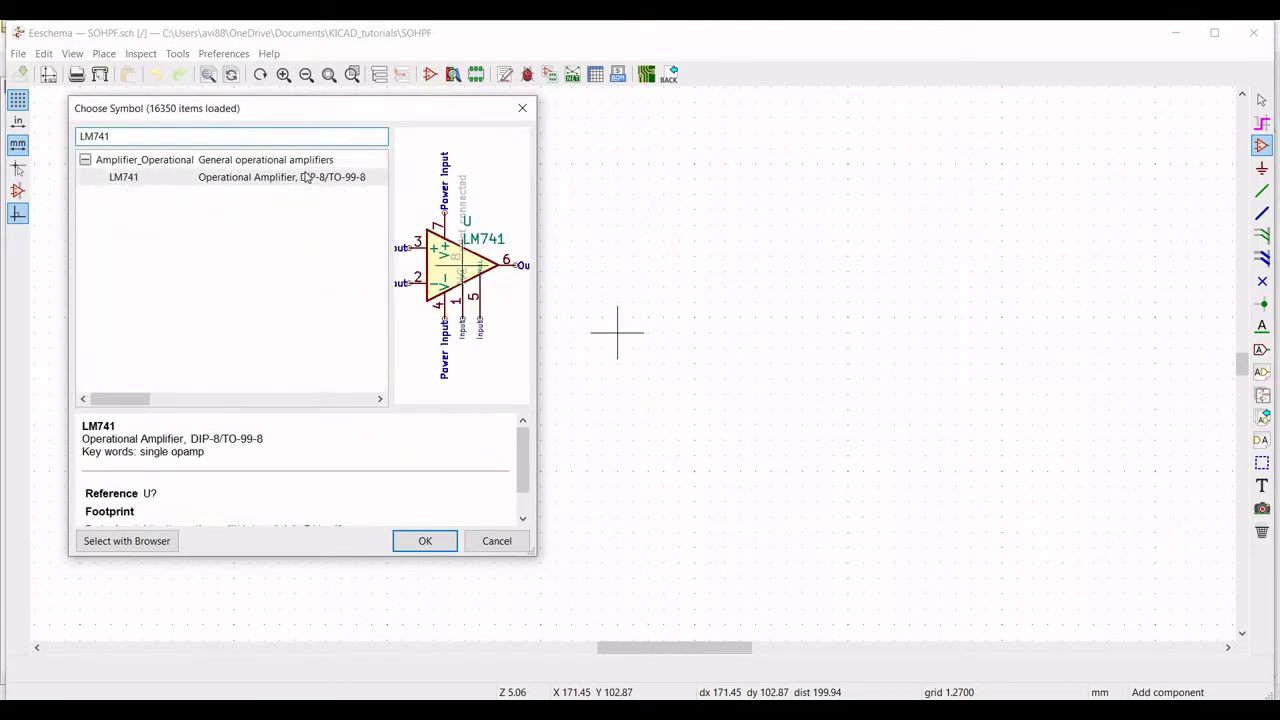
left_click(410, 544)
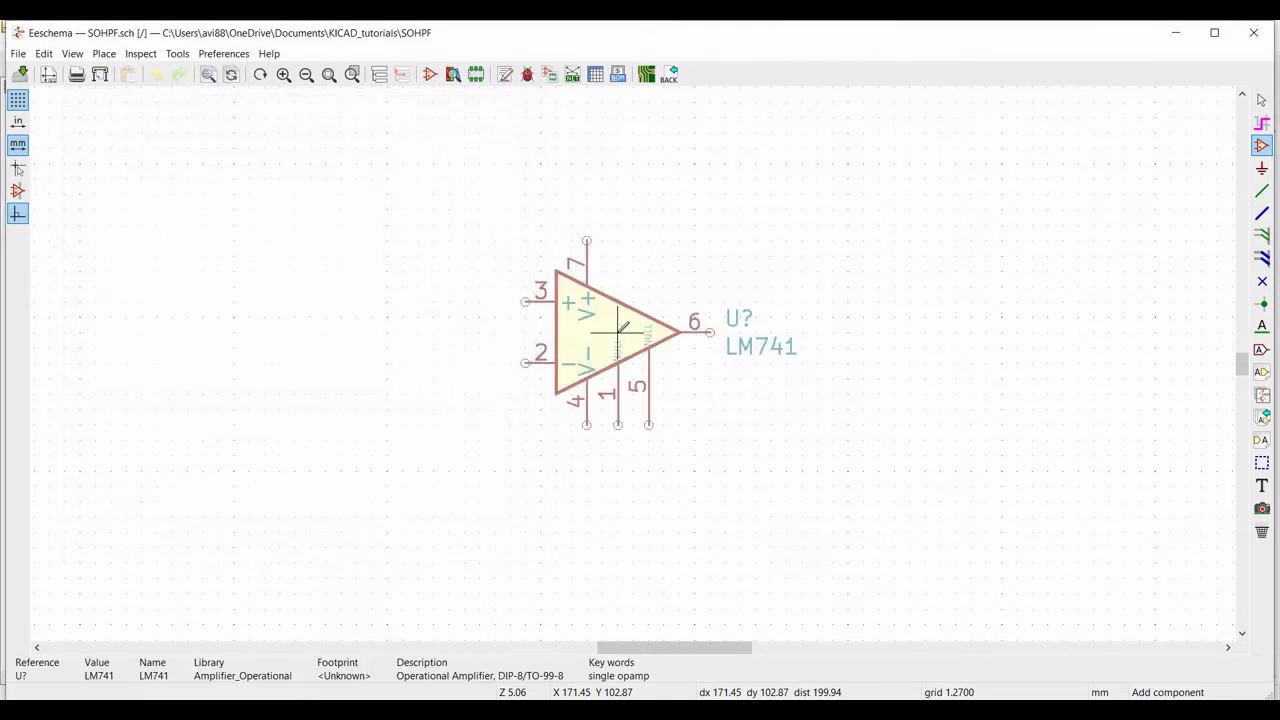
left_click(618, 330)
Set the op-amp's reference to U1 in its symbol properties.
right_click(618, 326)
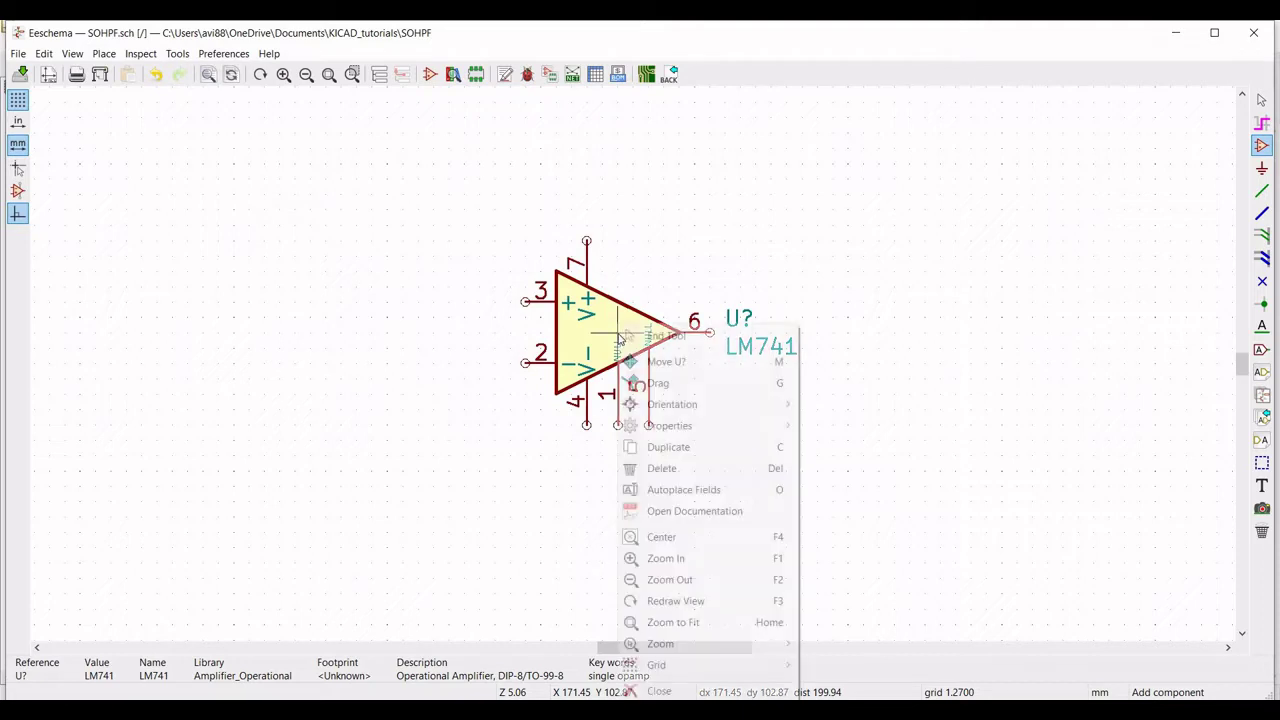
mouse_move(710, 428)
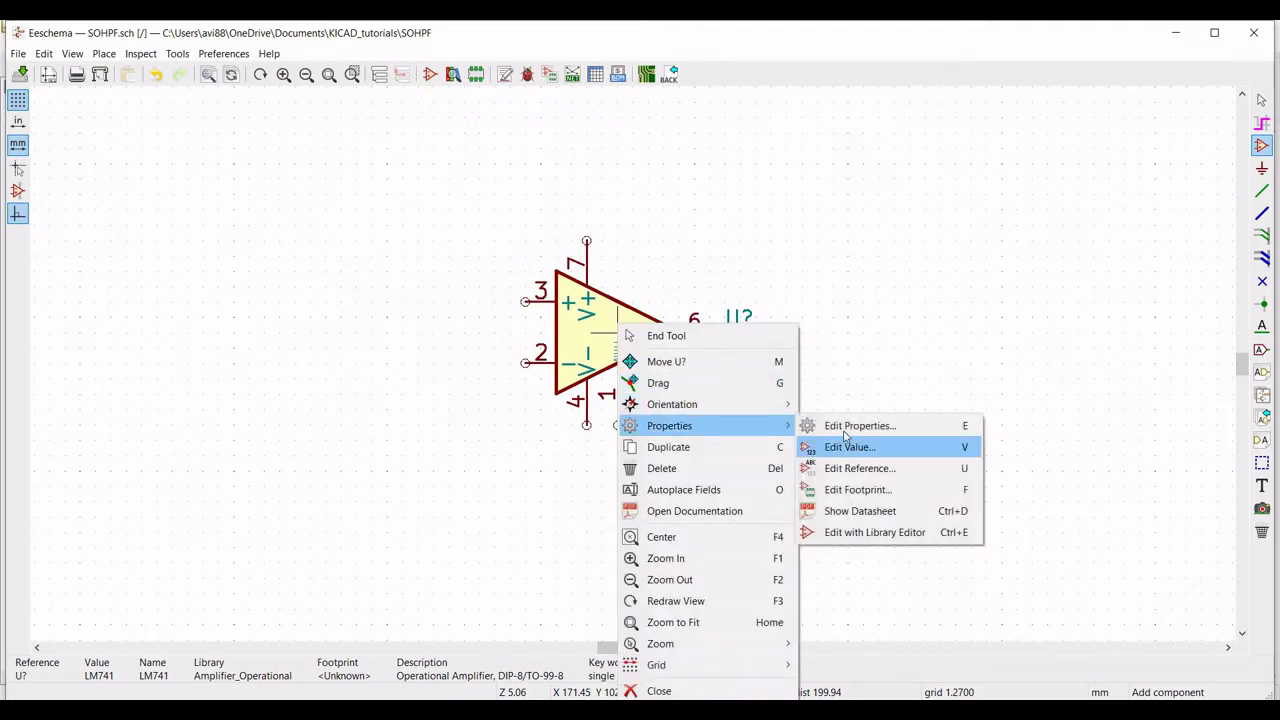
left_click(862, 424)
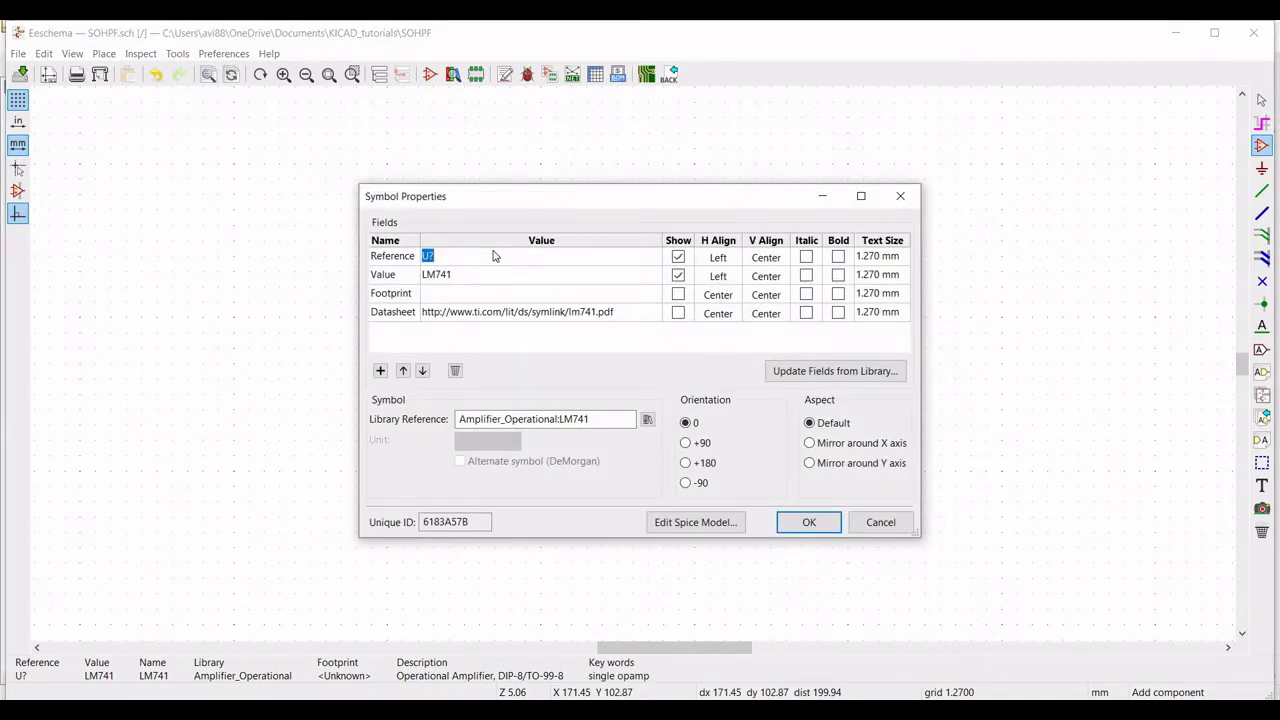
type("U1")
Assign U1 the LM741 SPICE model from the LM741 library file in the KICAD_tutorials Models folder.
left_click(697, 522)
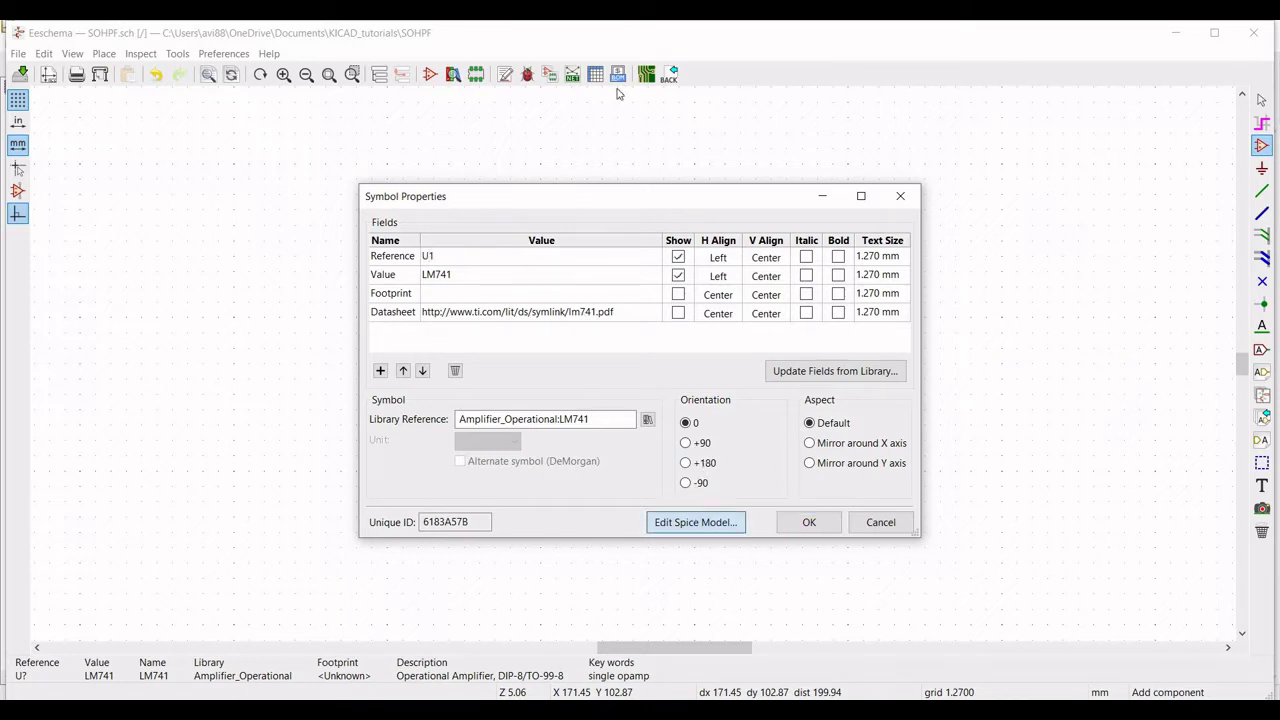
left_click(480, 136)
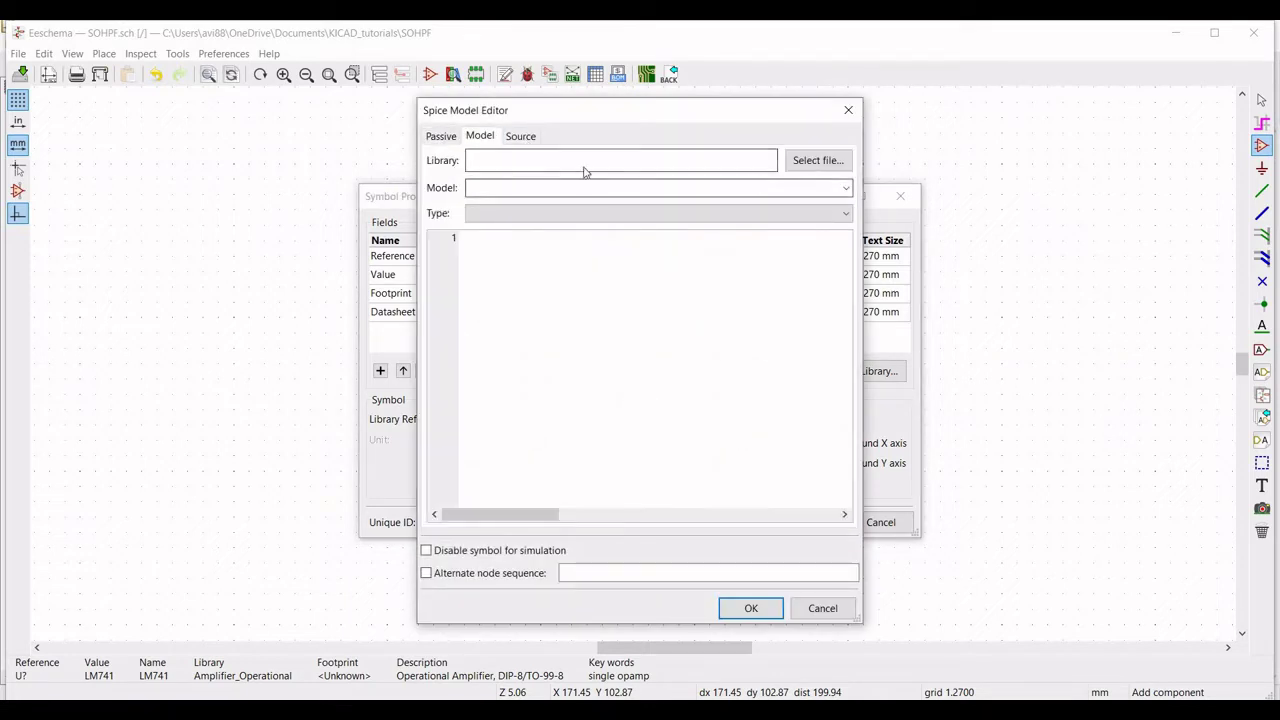
left_click(563, 172)
left_click(266, 60)
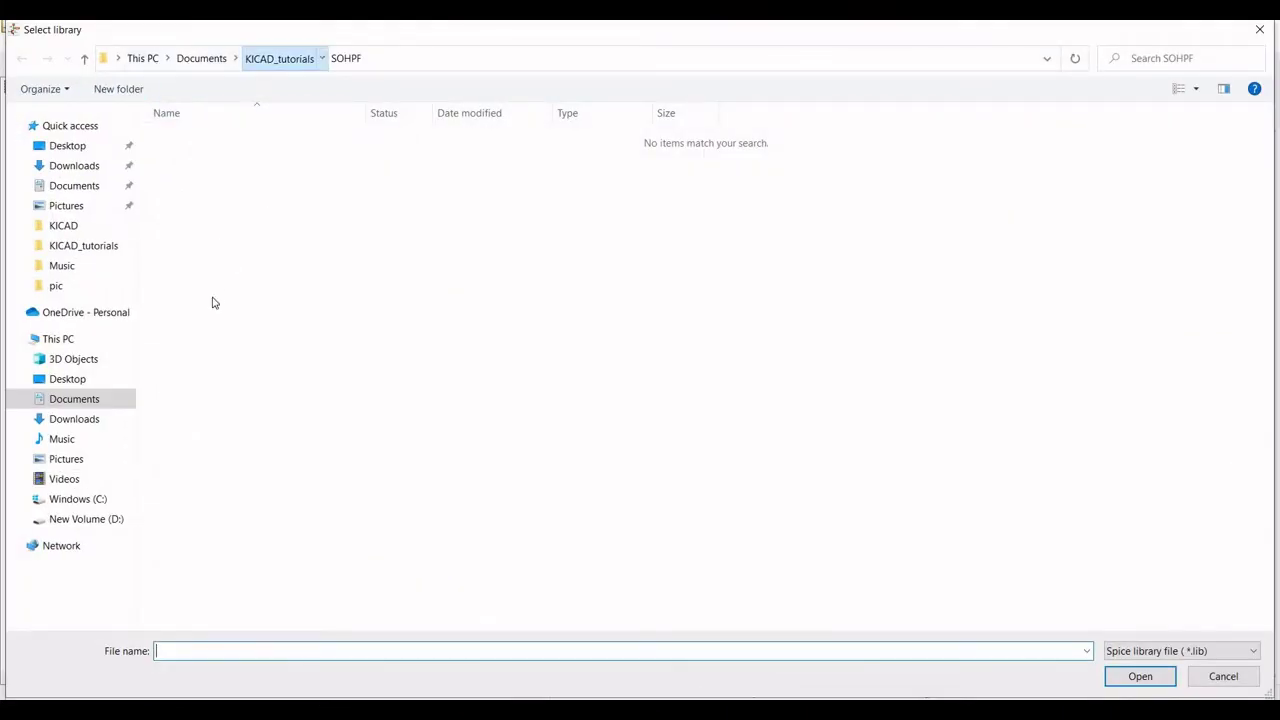
double_click(190, 371)
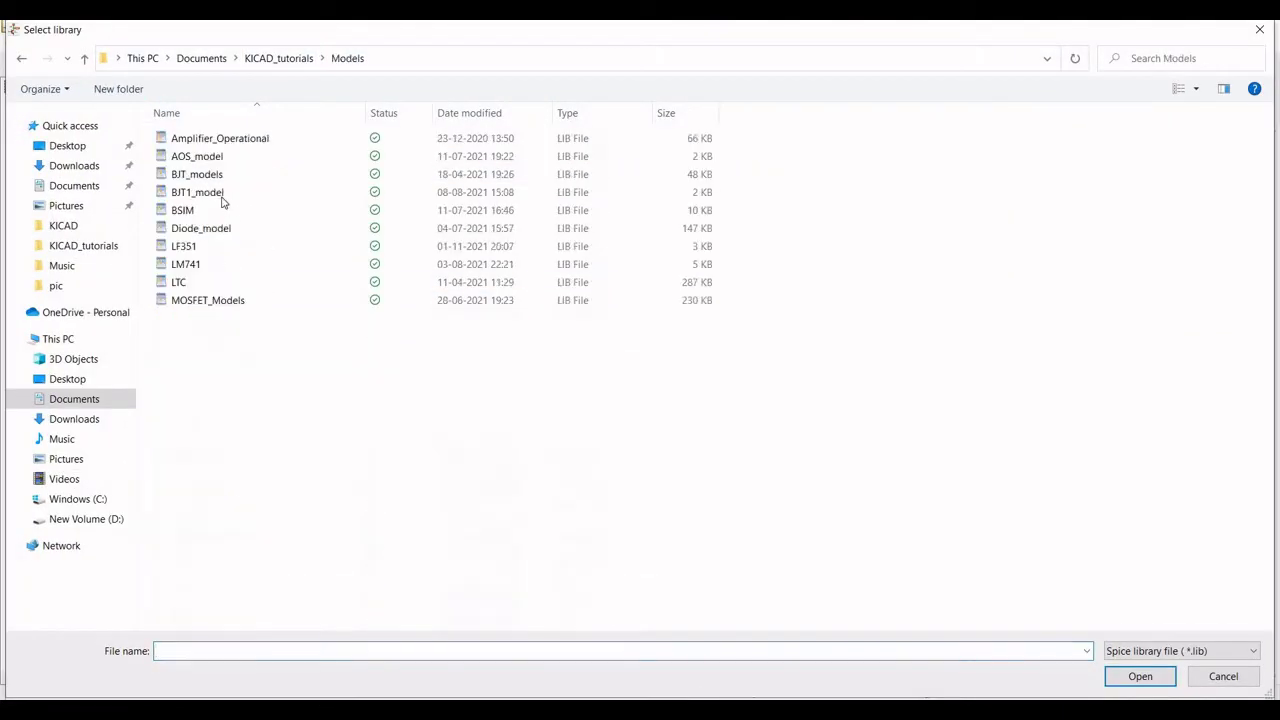
left_click(190, 265)
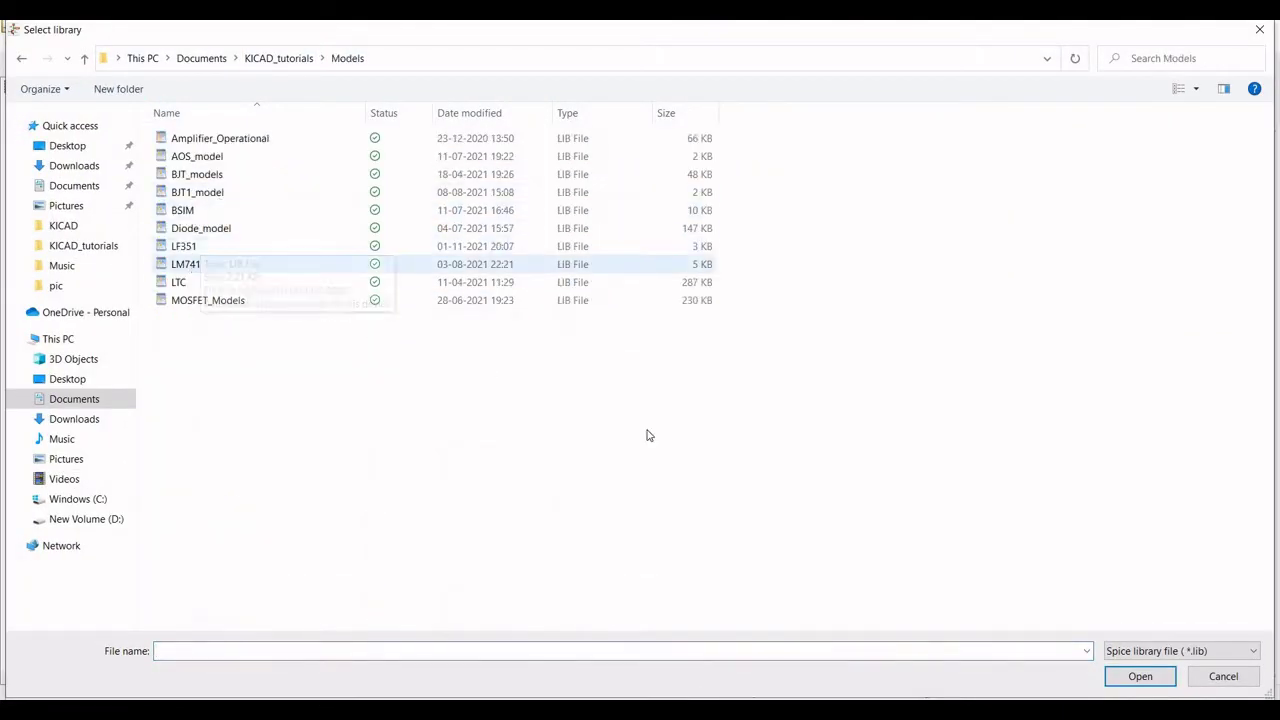
left_click(1135, 678)
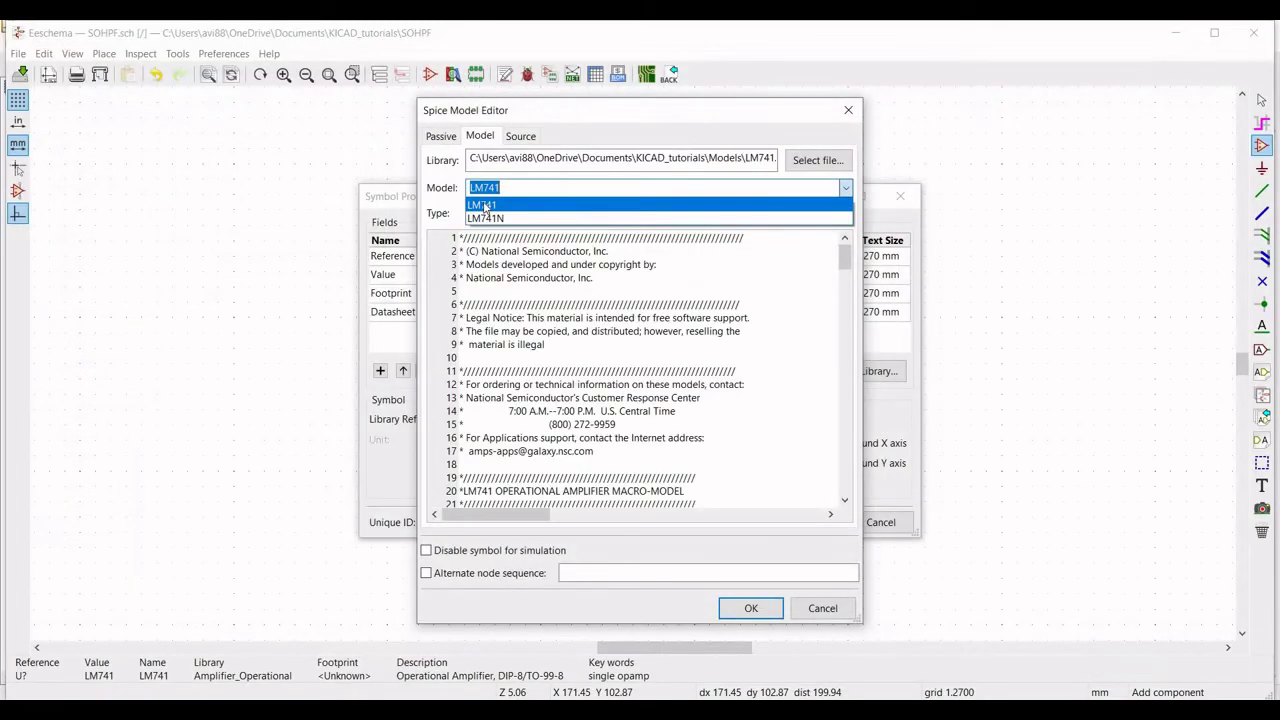
left_click(485, 206)
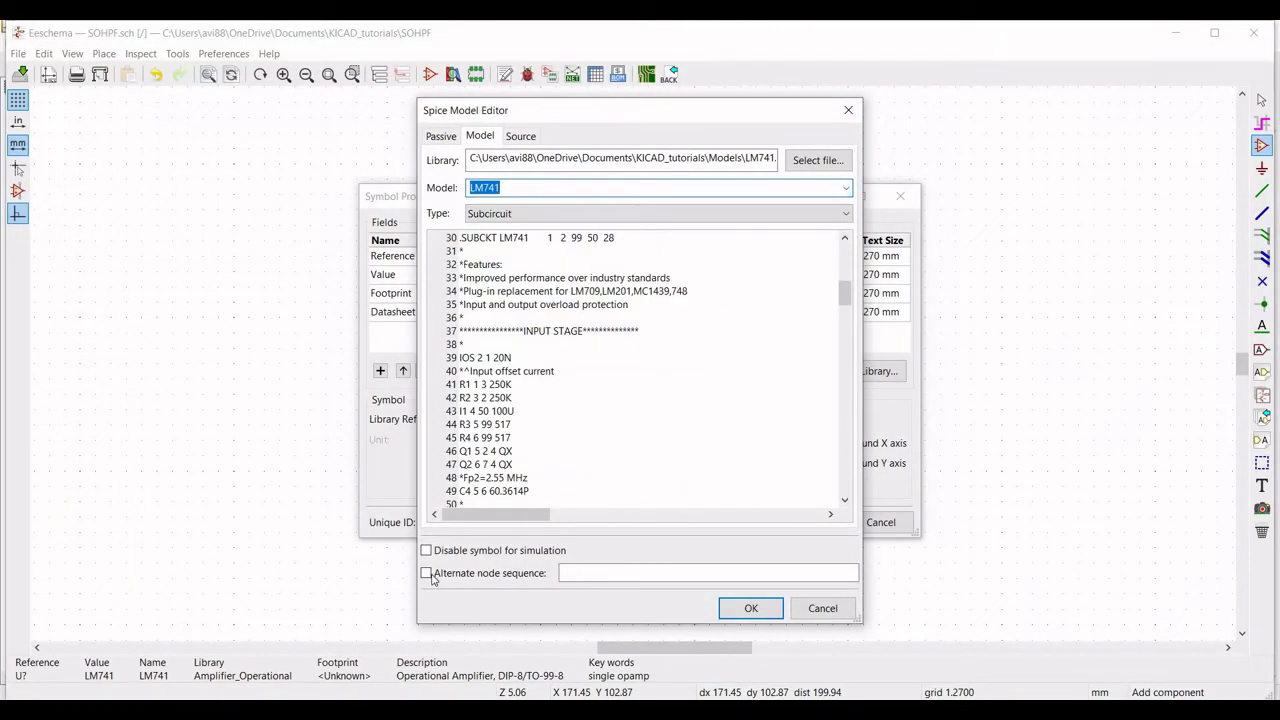
Enable the alternate node sequence for U1's SPICE model as 3 2 7 4 6 and apply the symbol properties.
left_click(426, 573)
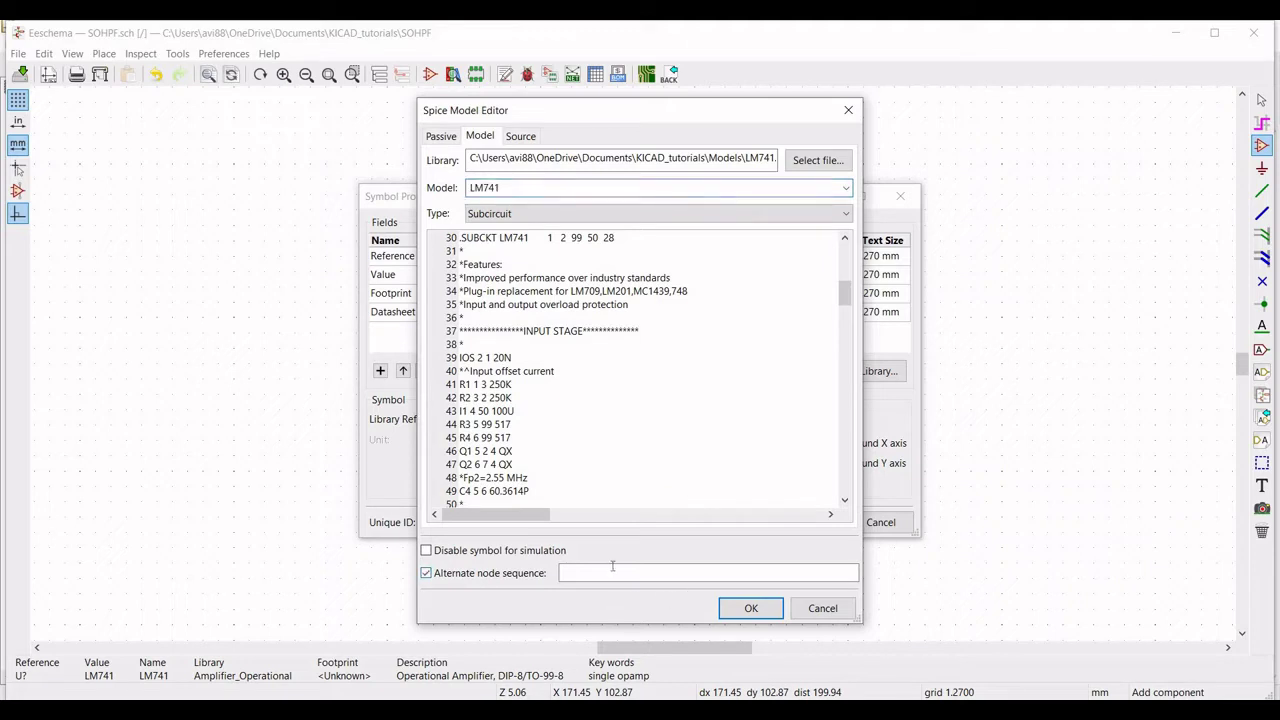
left_click(612, 570)
type("3")
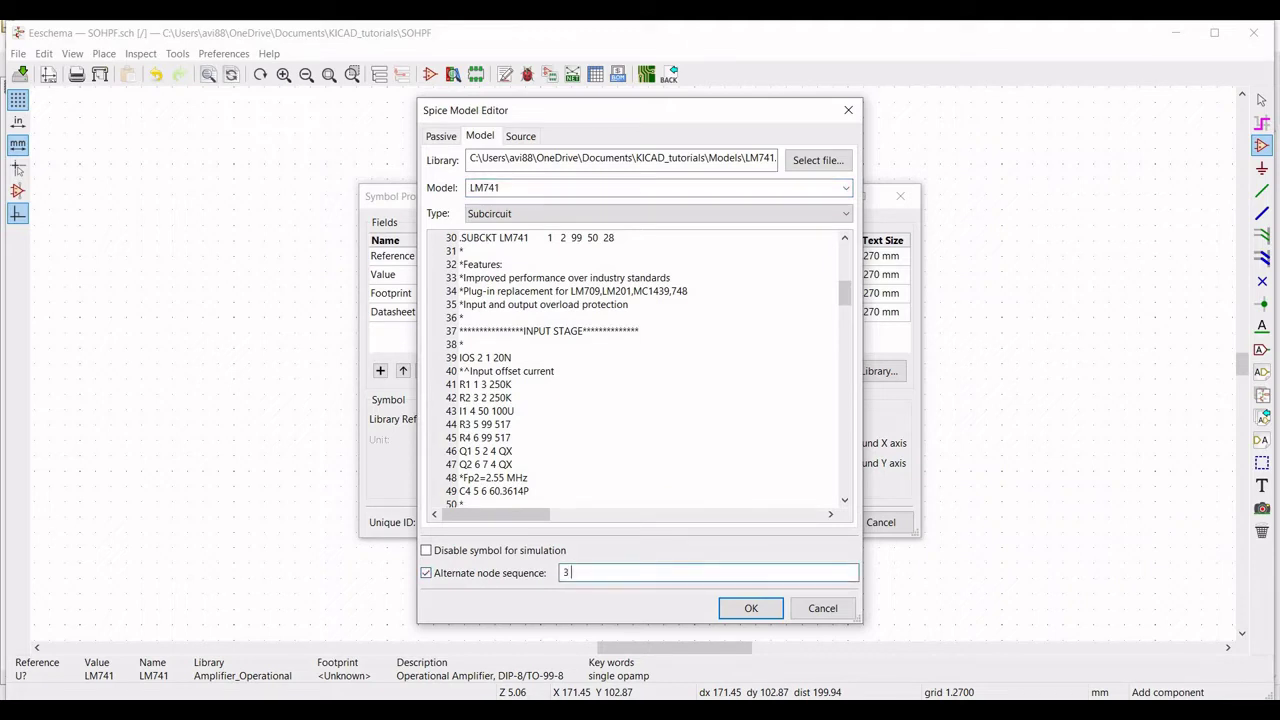
type(" 2 7 4 6")
left_click(750, 608)
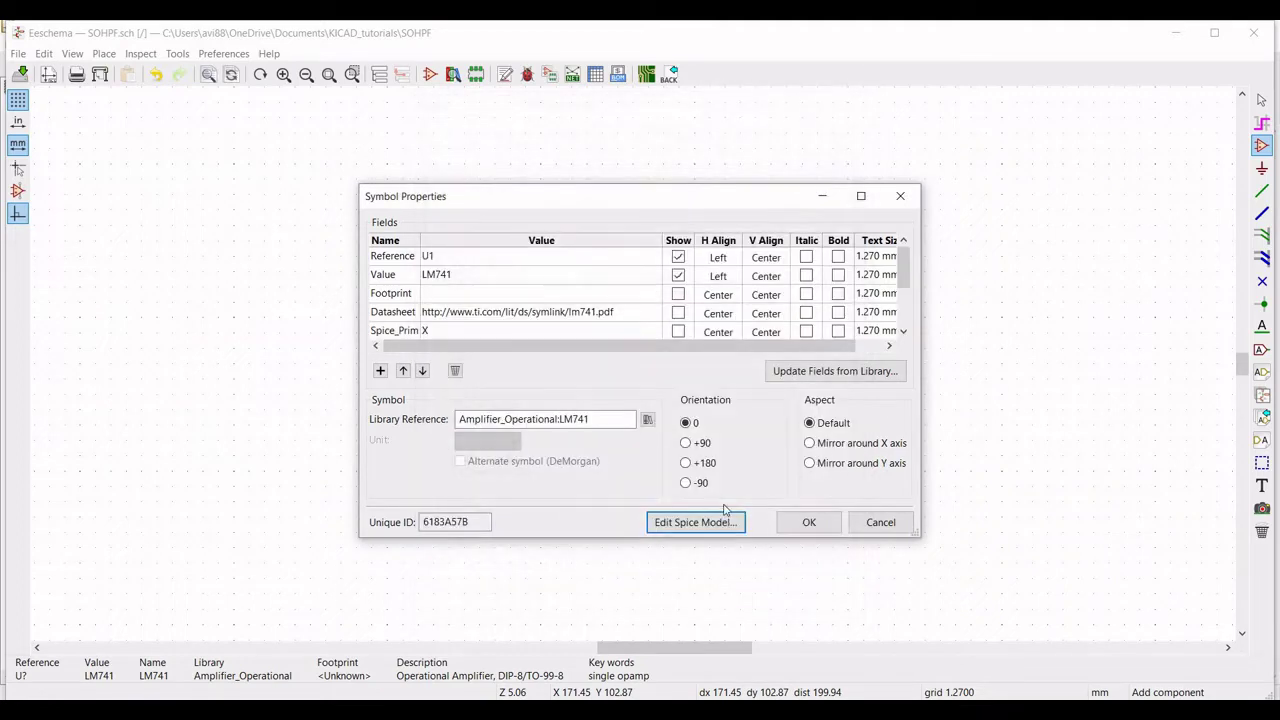
left_click(809, 522)
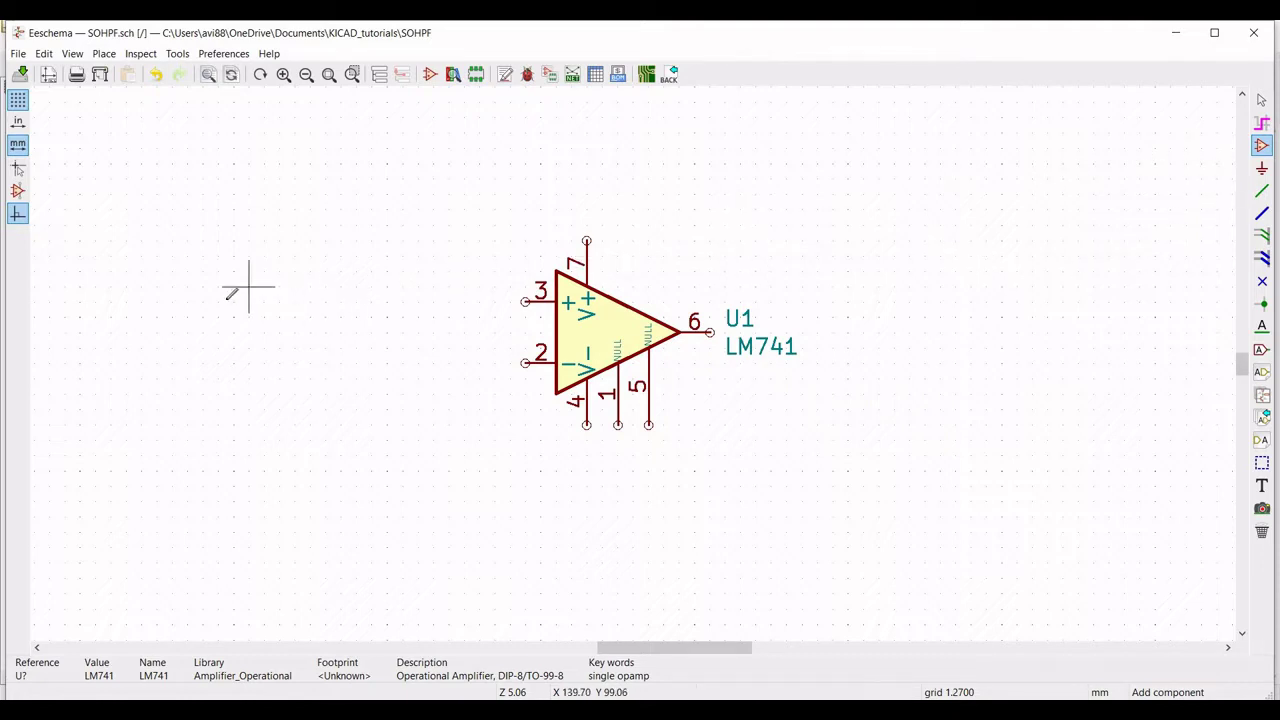
Place a resistor R from the pspice library above the op-amp.
left_click(189, 287)
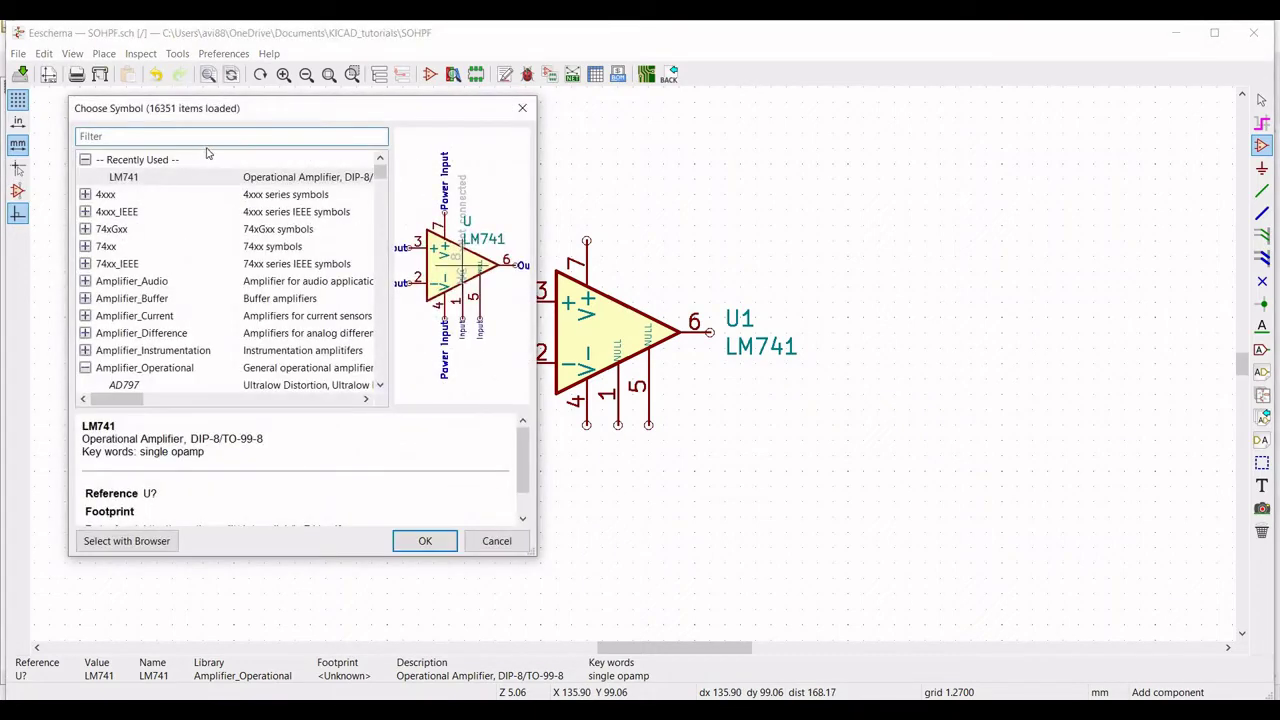
type("pspice")
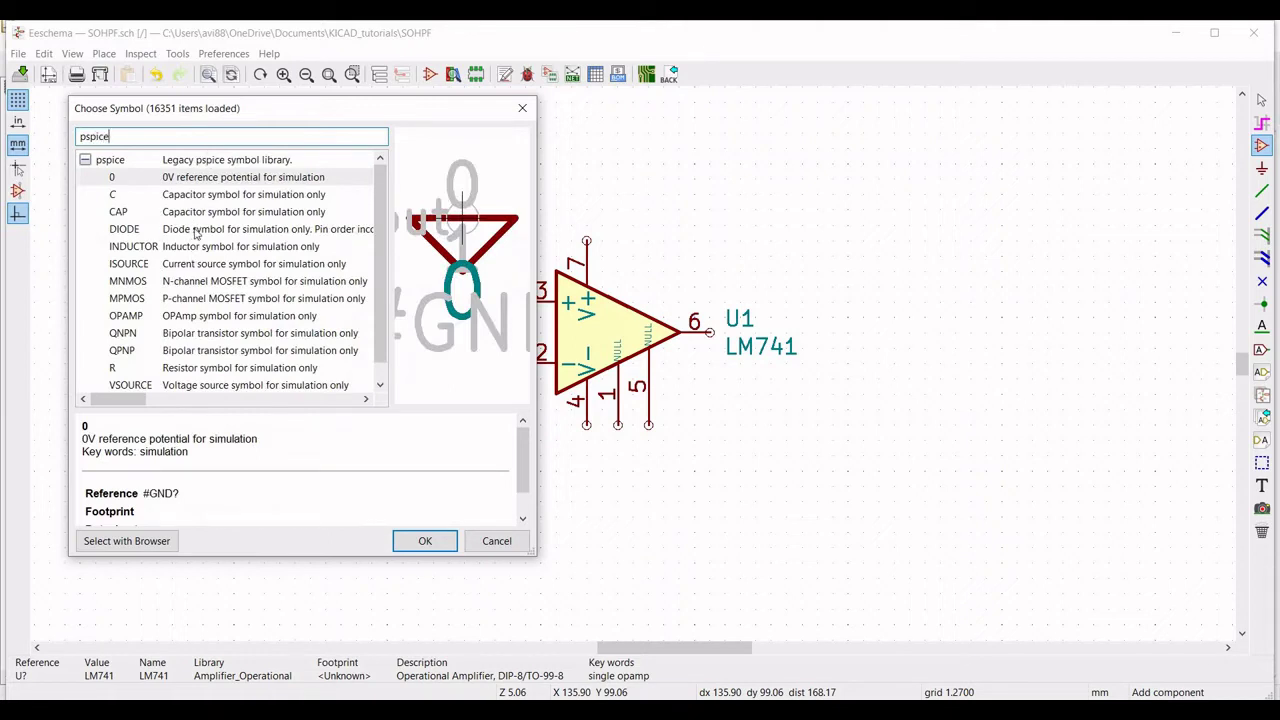
left_click(188, 370)
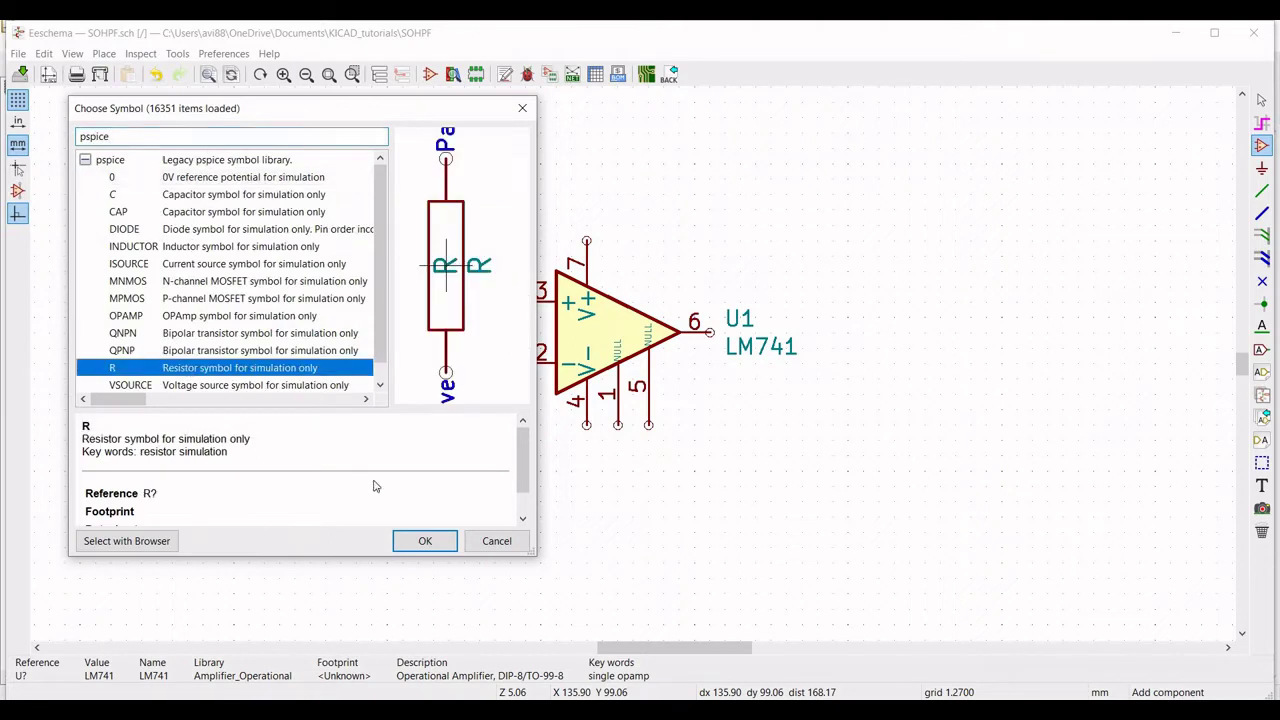
left_click(418, 541)
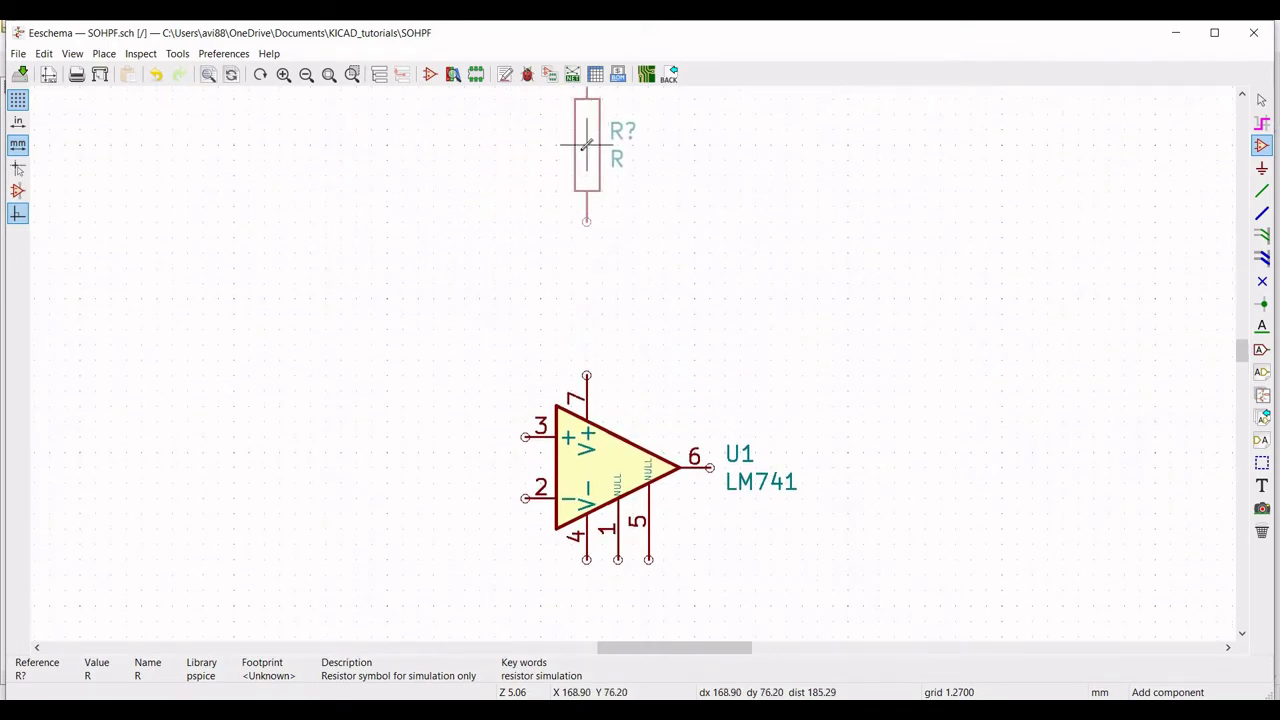
left_click(586, 146)
Set the resistor above the op-amp to reference R1 and value 68k, with its orientation at +90.
right_click(589, 153)
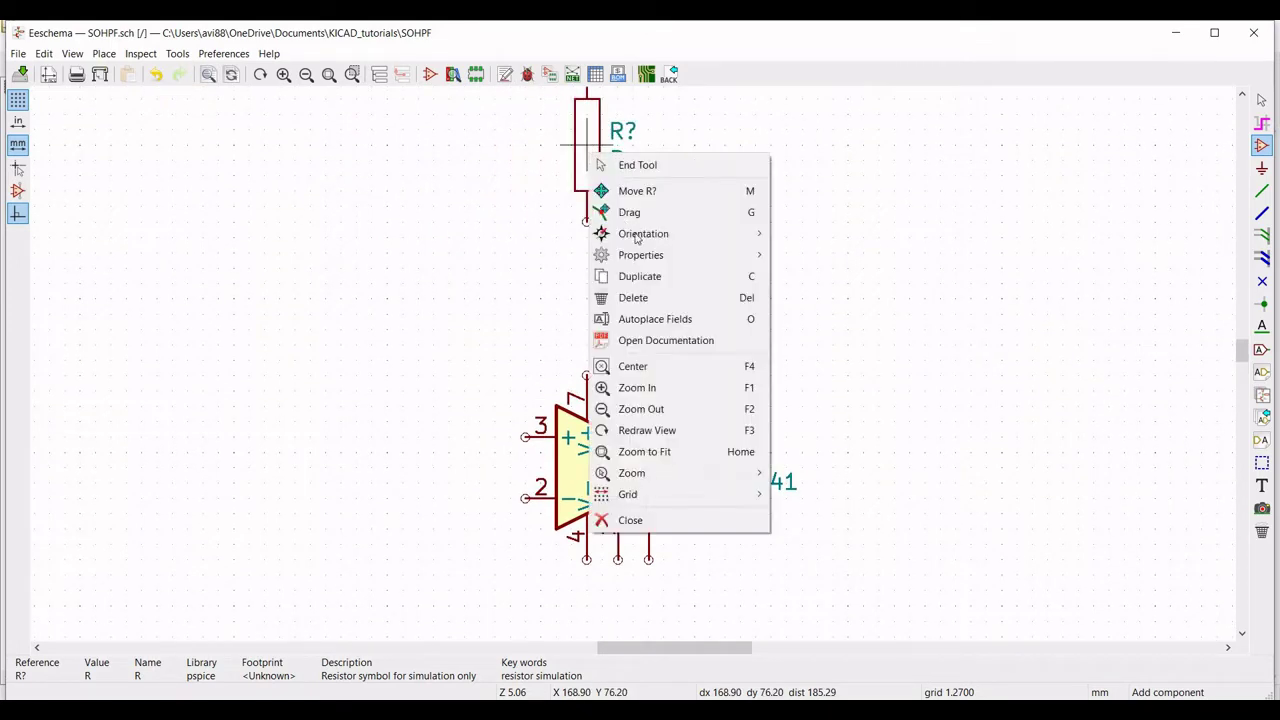
mouse_move(760, 255)
left_click(822, 254)
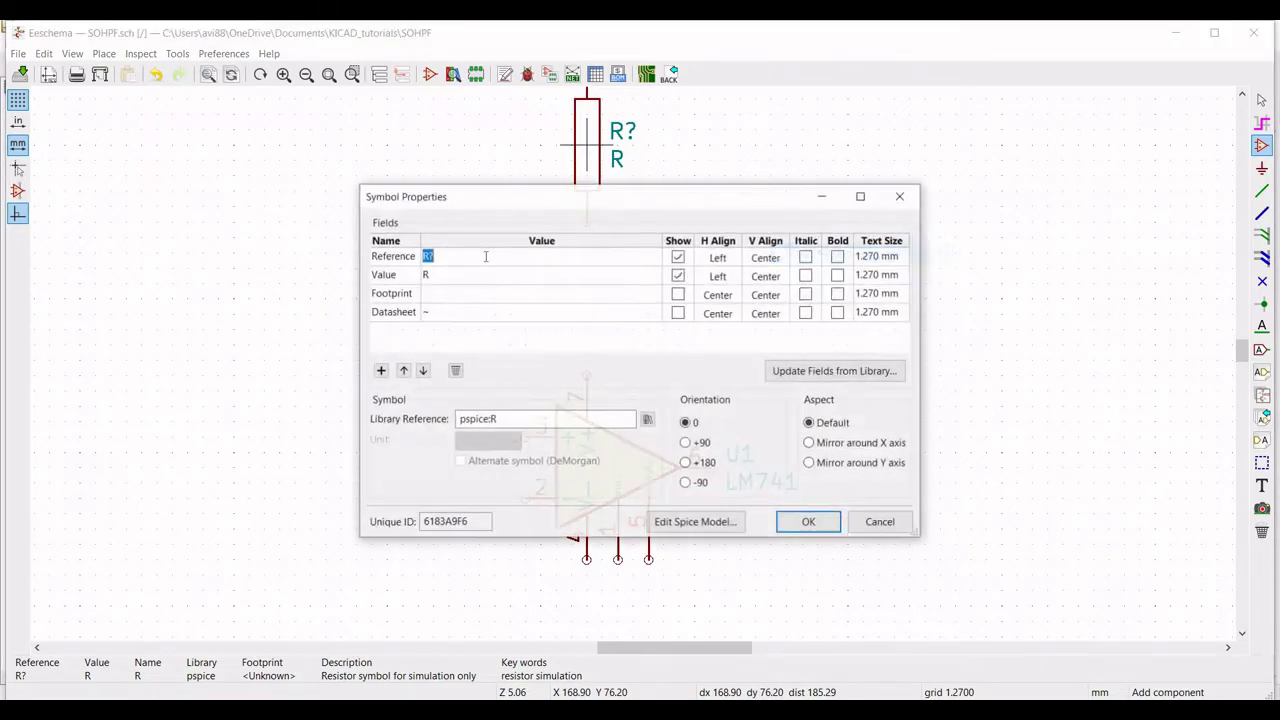
type("R1")
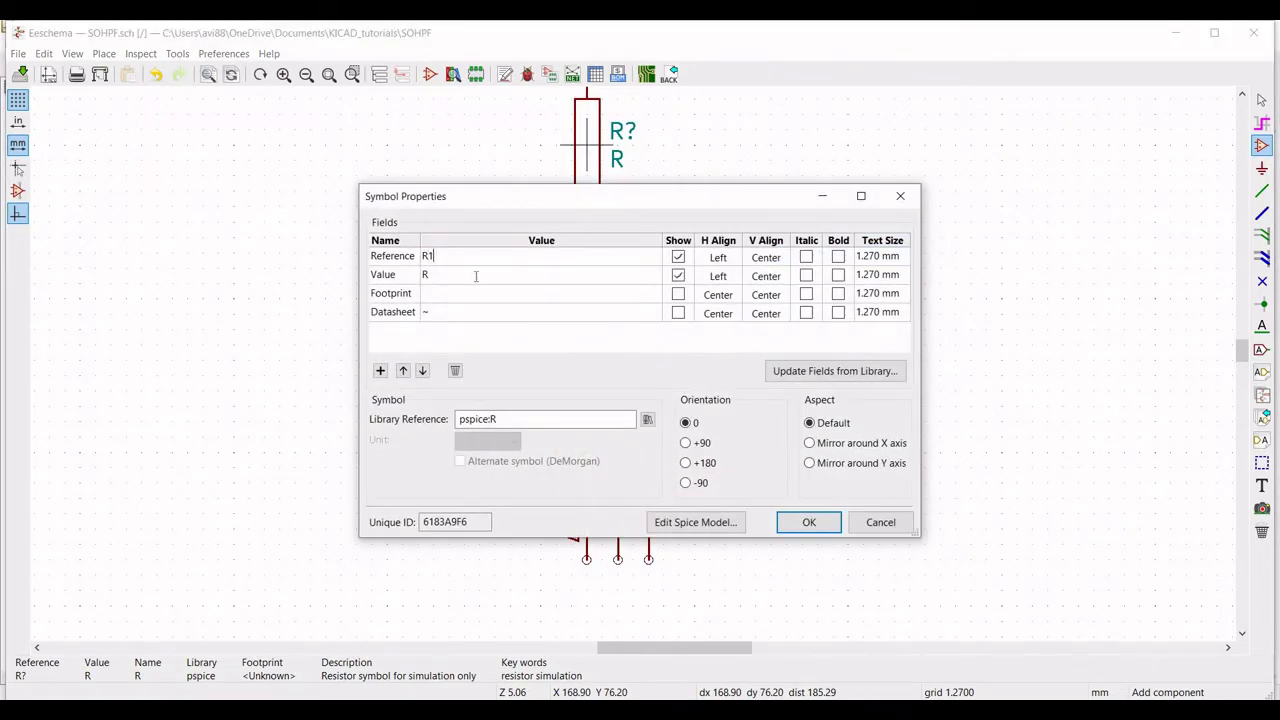
left_click(476, 276)
type("68k")
left_click(688, 443)
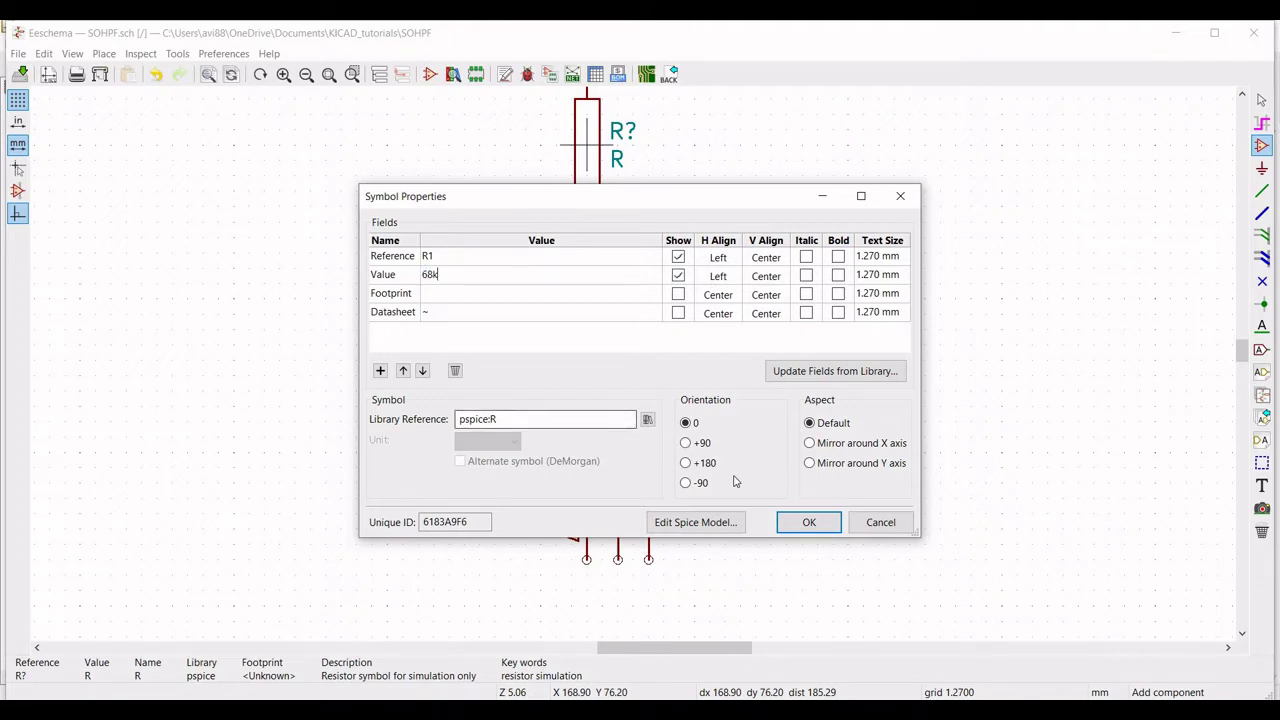
left_click(805, 524)
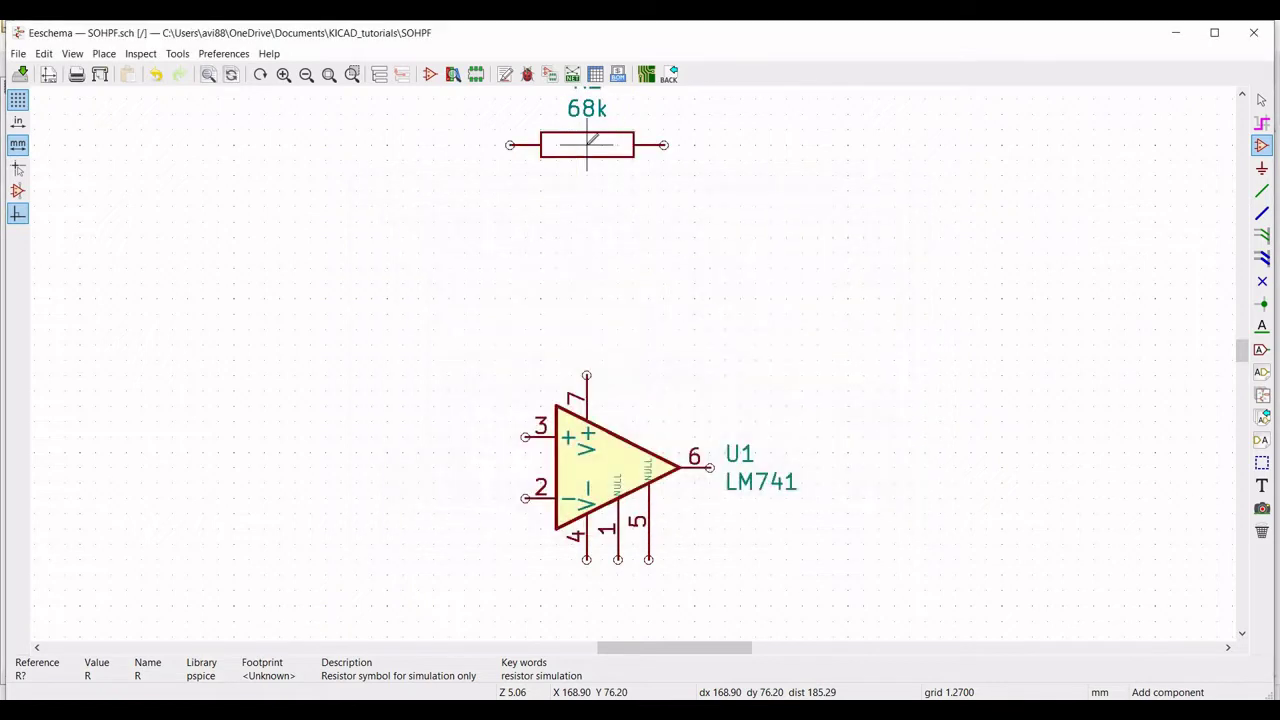
left_click(587, 145)
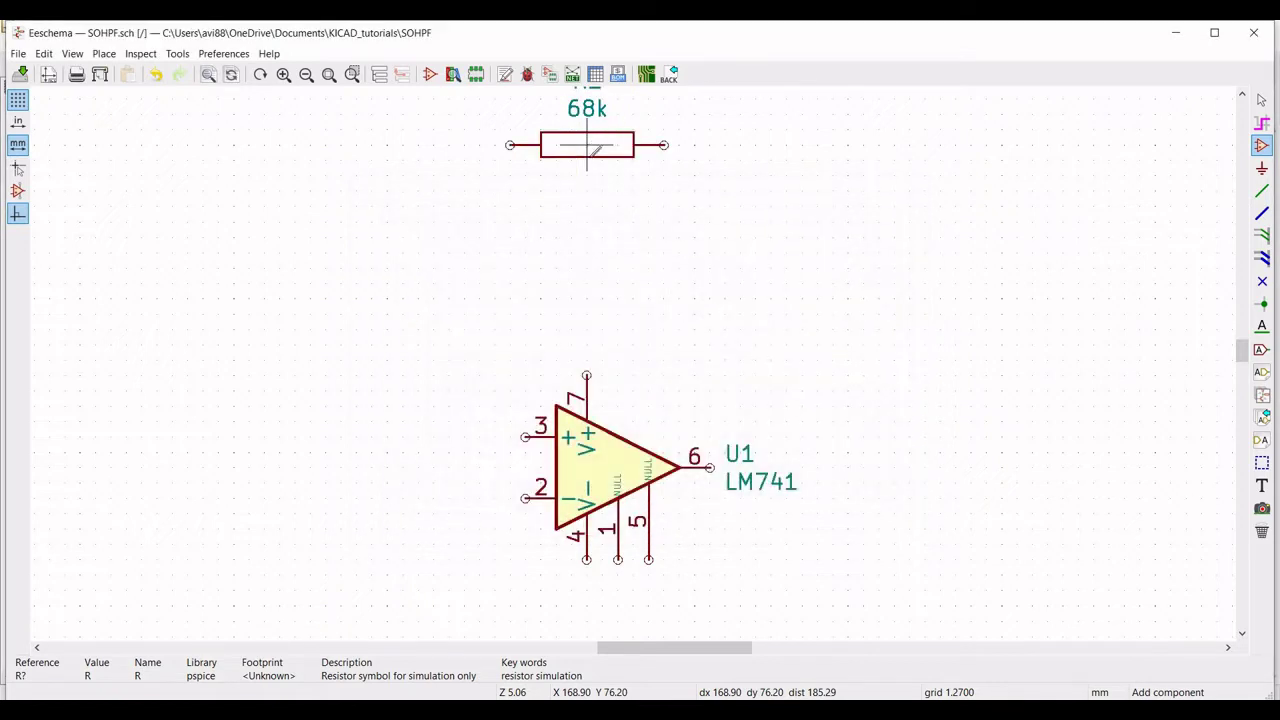
Place a pspice resistor R below and to the left of the op-amp, with reference R2 and value 140k.
left_click(430, 578)
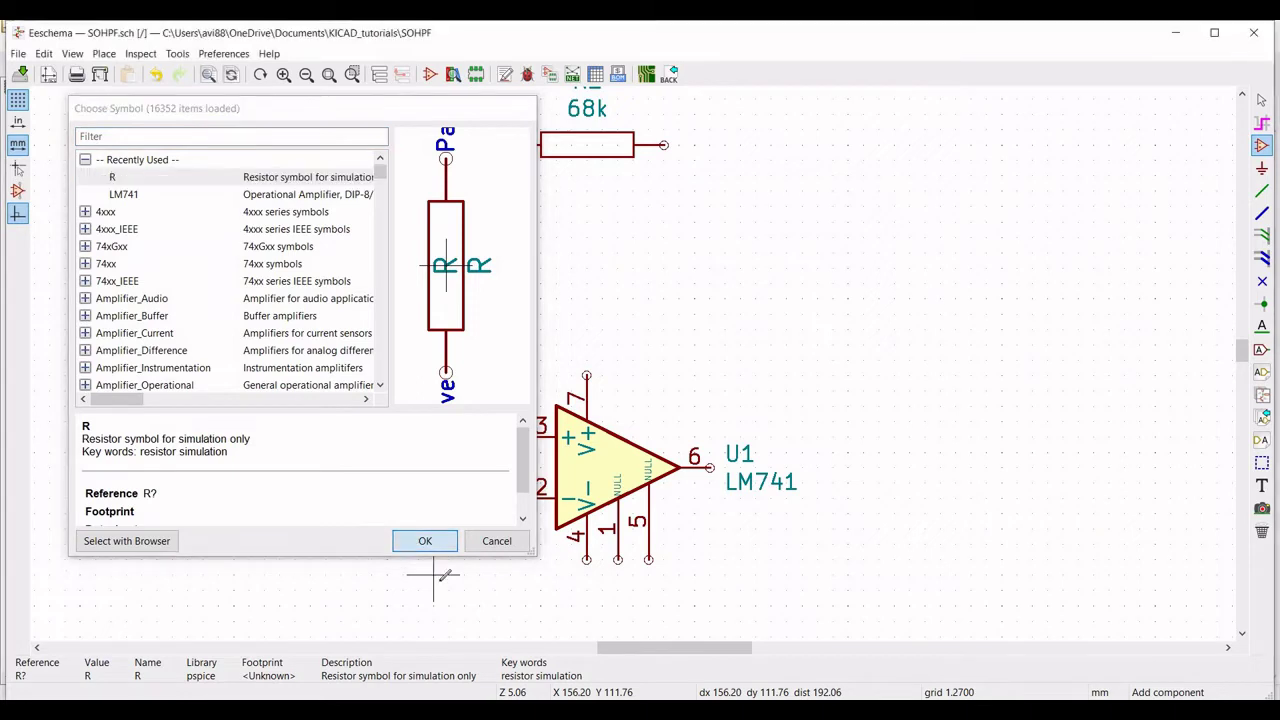
left_click(420, 541)
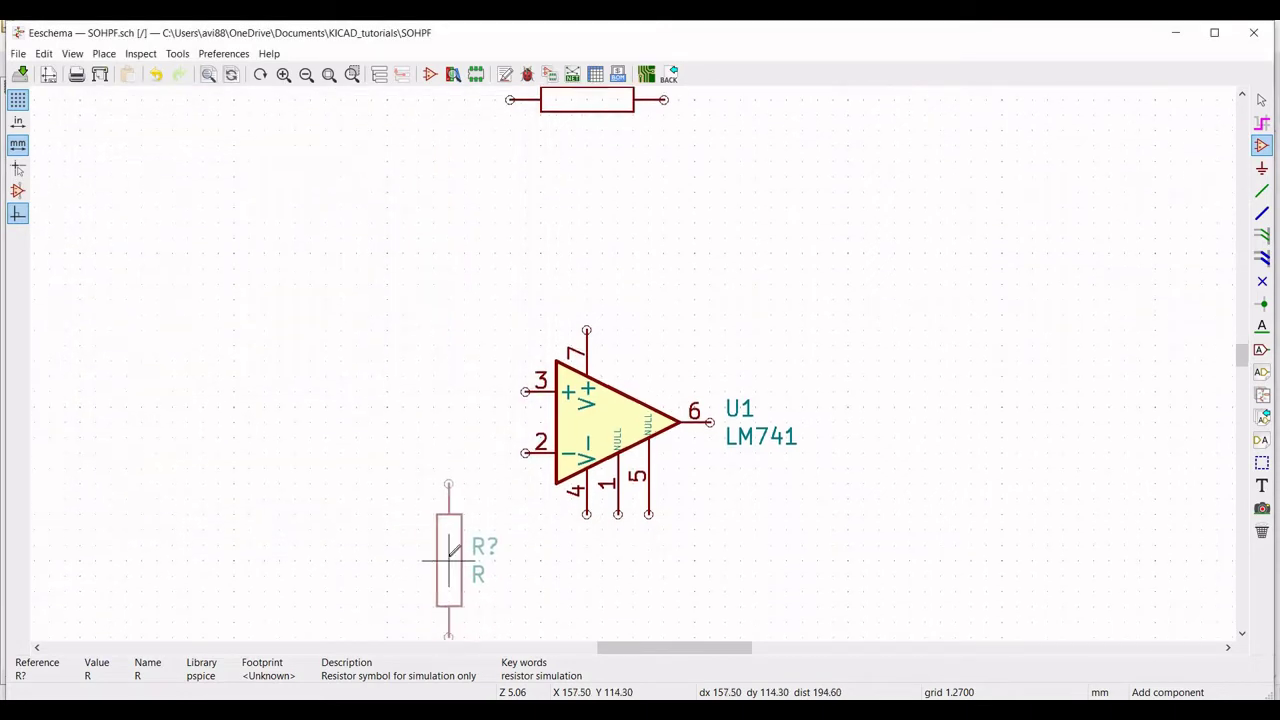
right_click(449, 558)
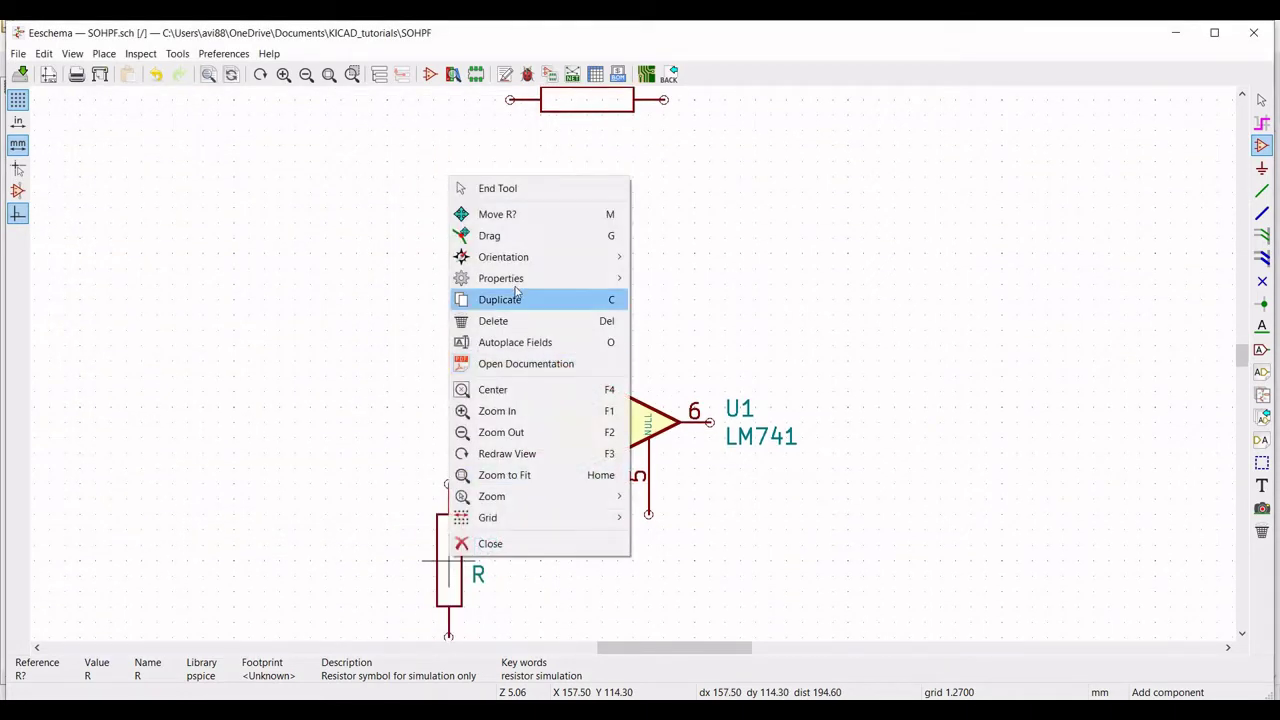
mouse_move(591, 278)
left_click(668, 279)
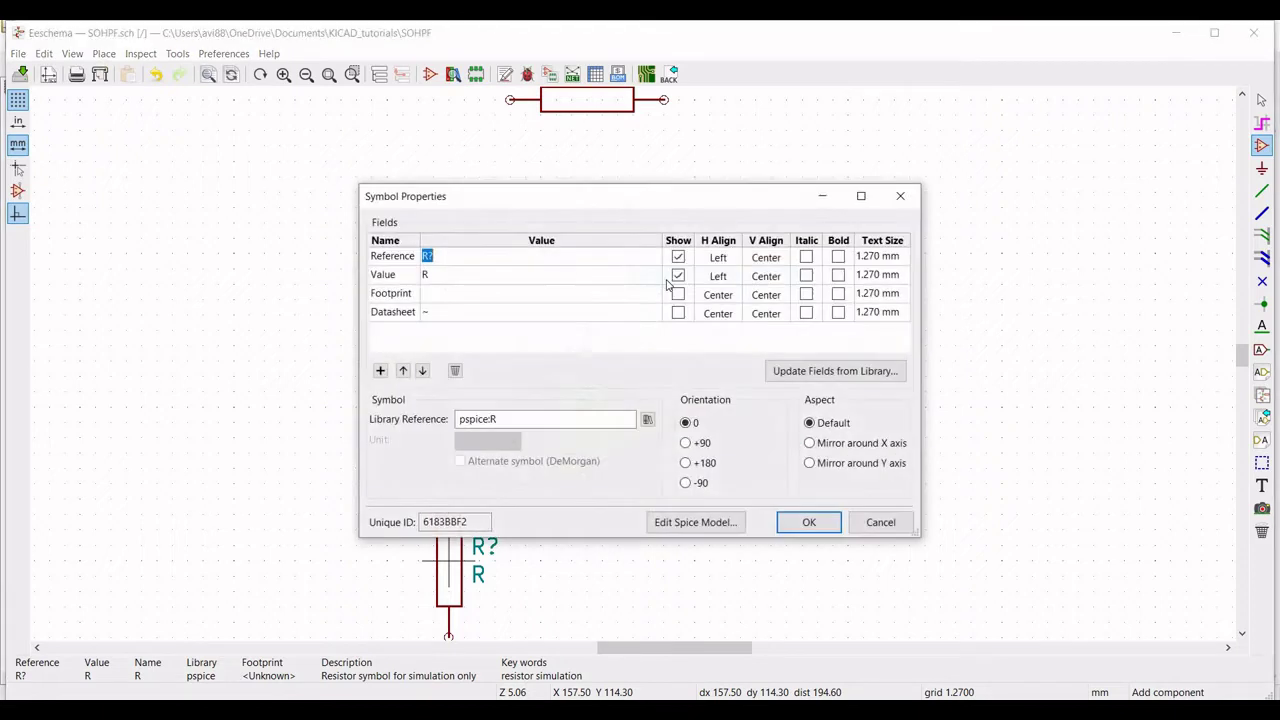
type("R2")
left_click(579, 277)
type("140k")
key("Return")
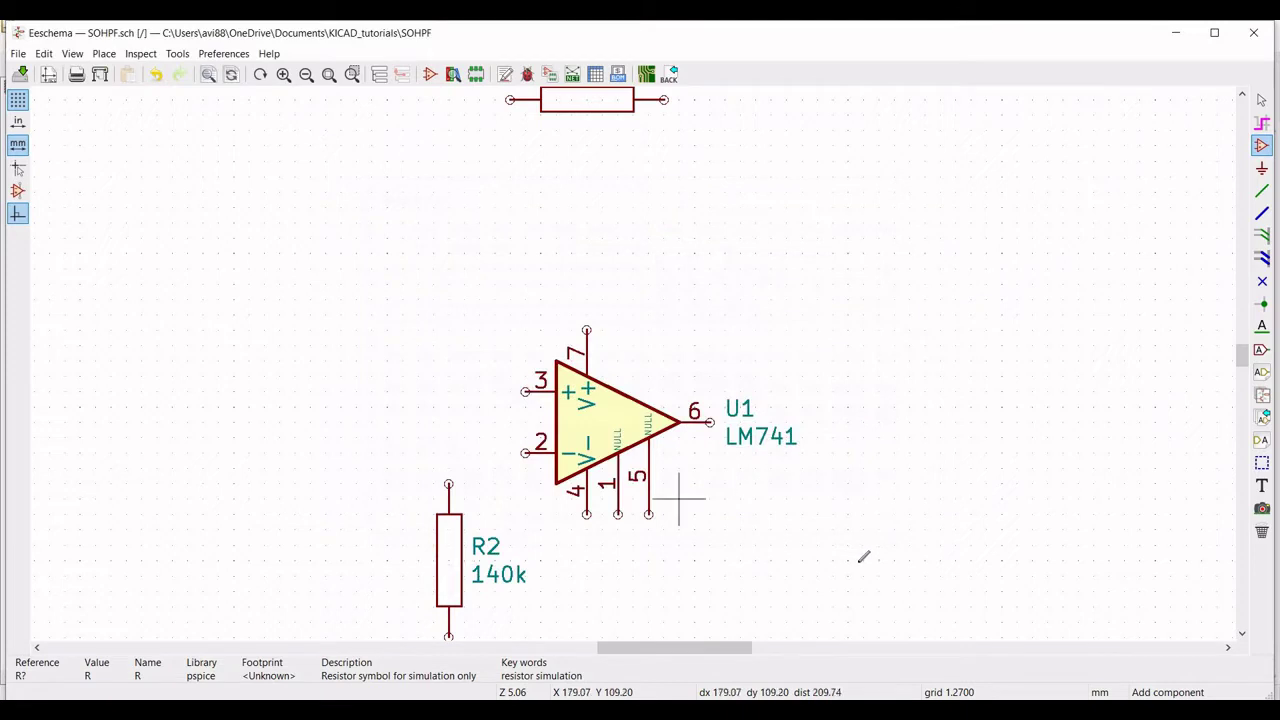
Place a pspice resistor R below the op-amp with reference R3, value 140k and orientation +90.
left_click(649, 622)
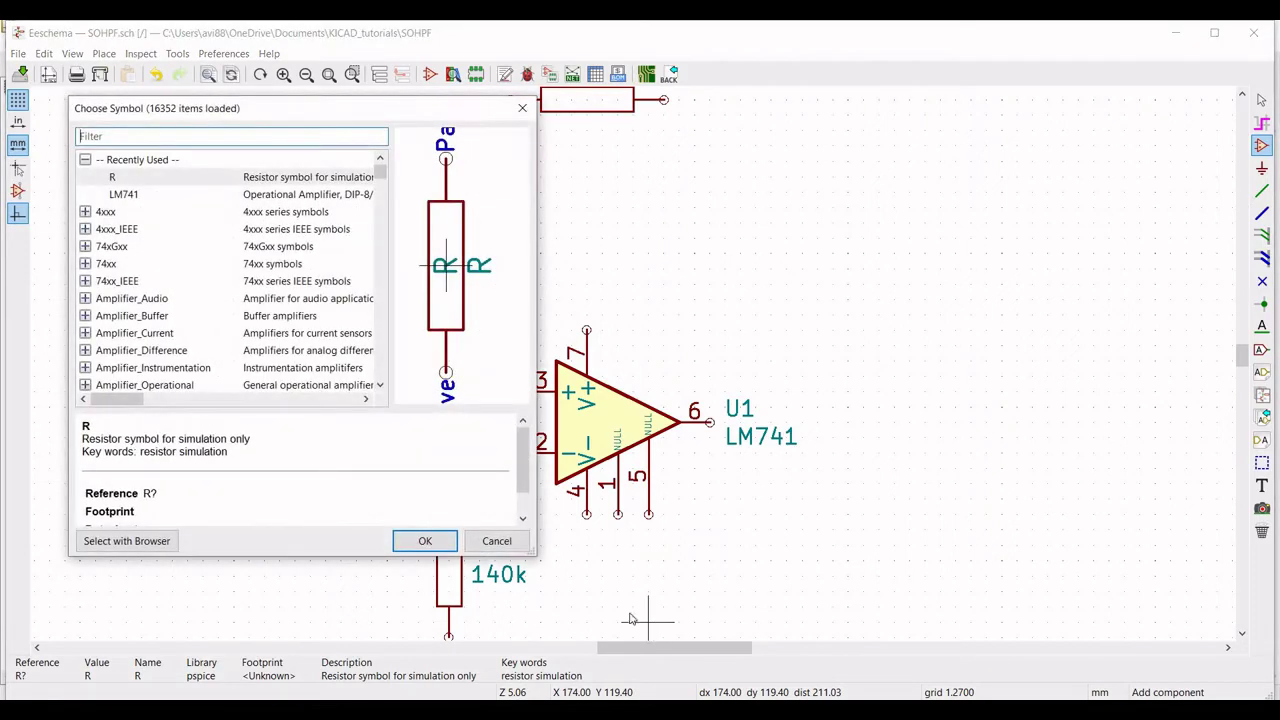
left_click(425, 541)
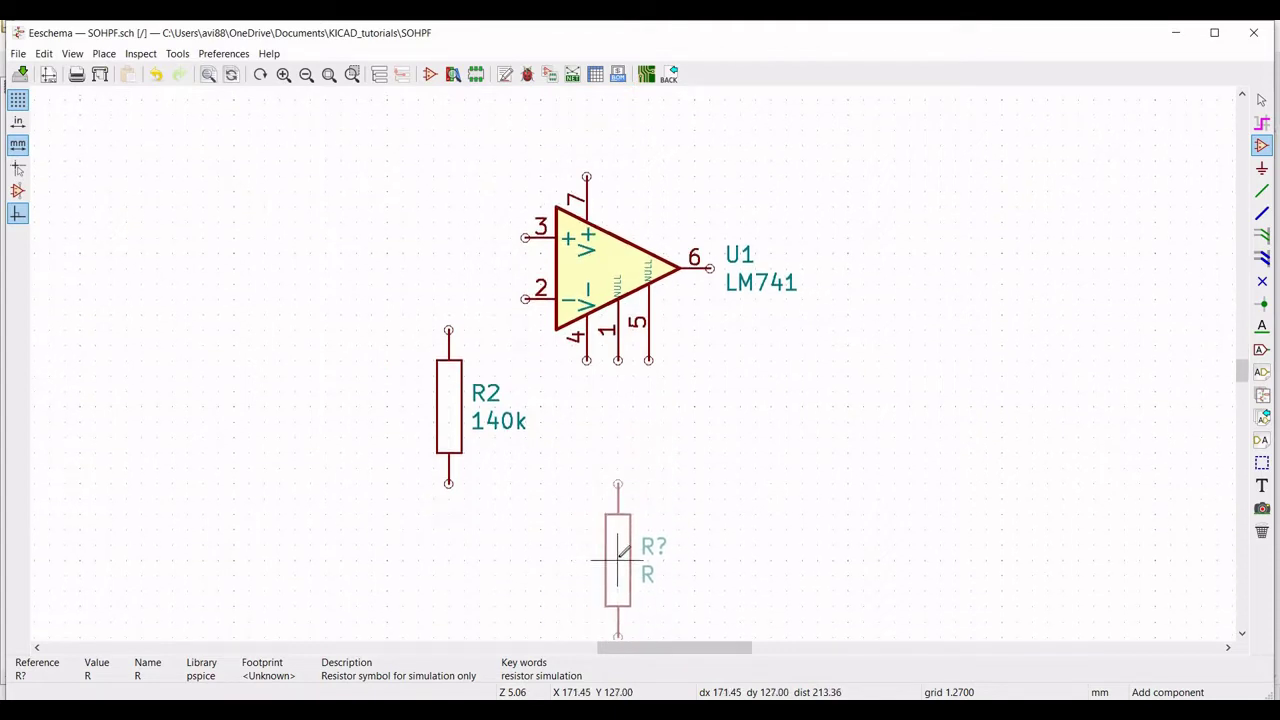
right_click(617, 558)
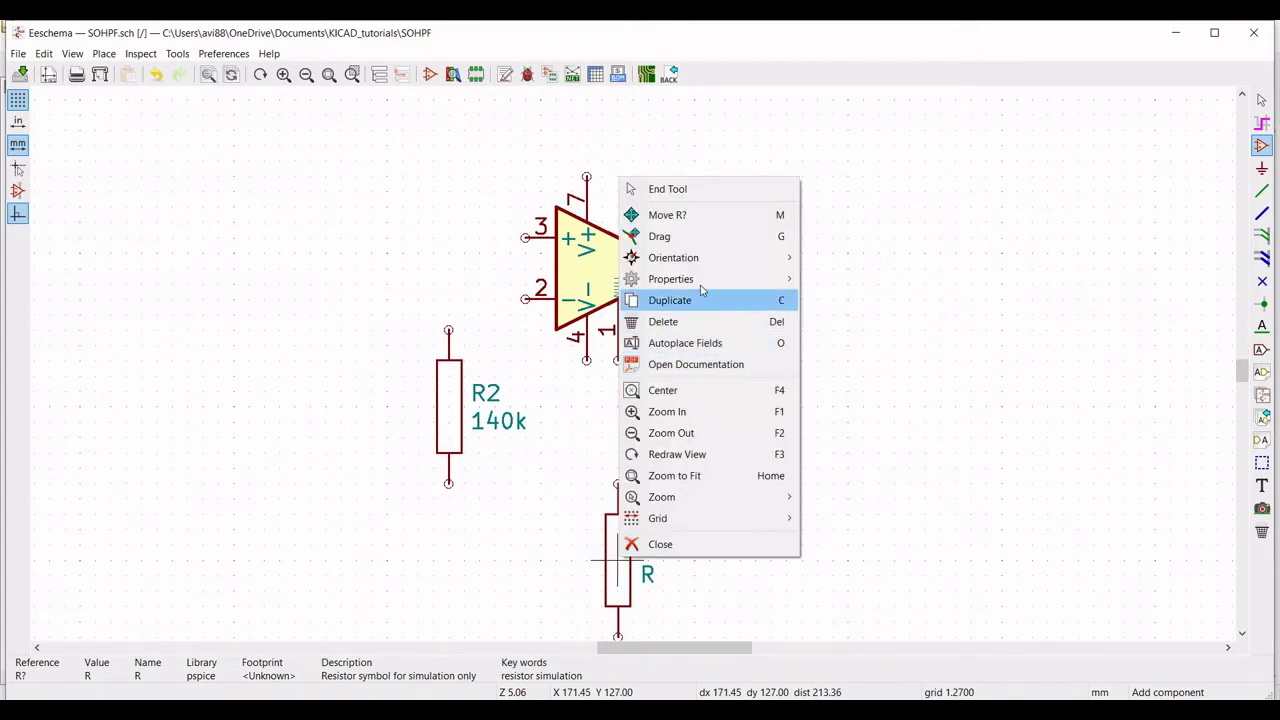
mouse_move(785, 279)
left_click(889, 277)
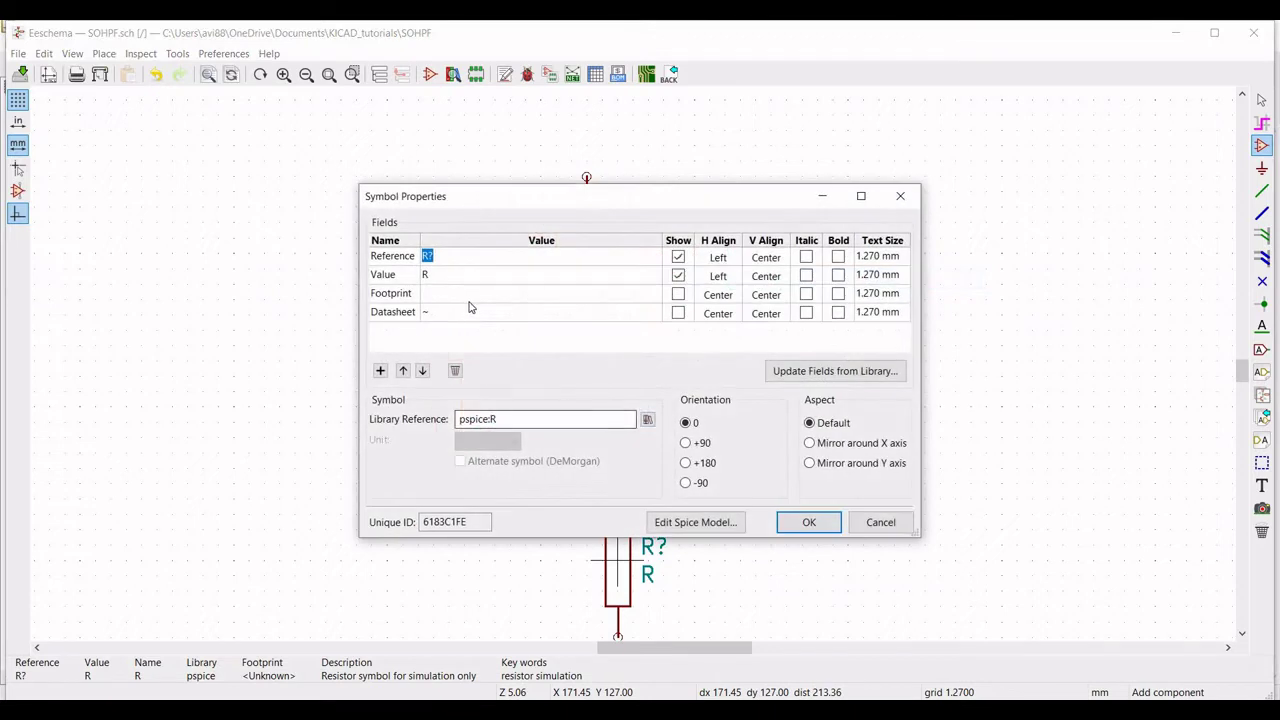
type("R3")
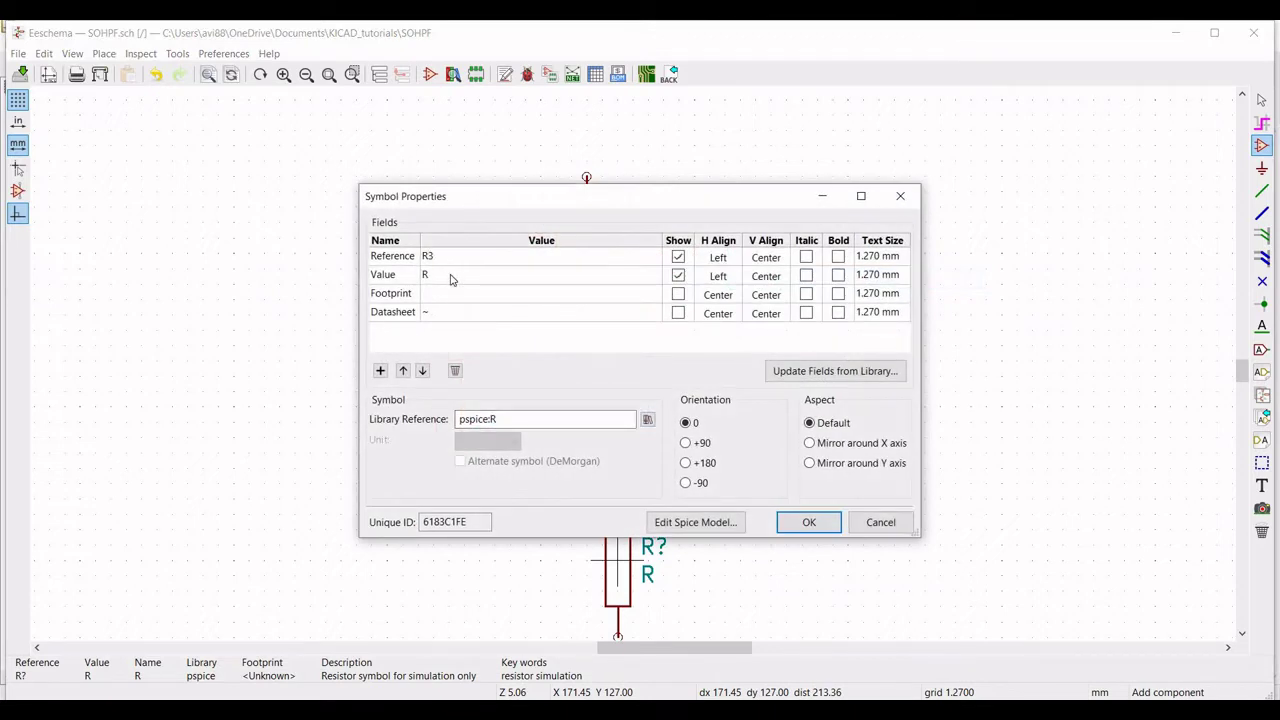
left_click(450, 279)
type("140k")
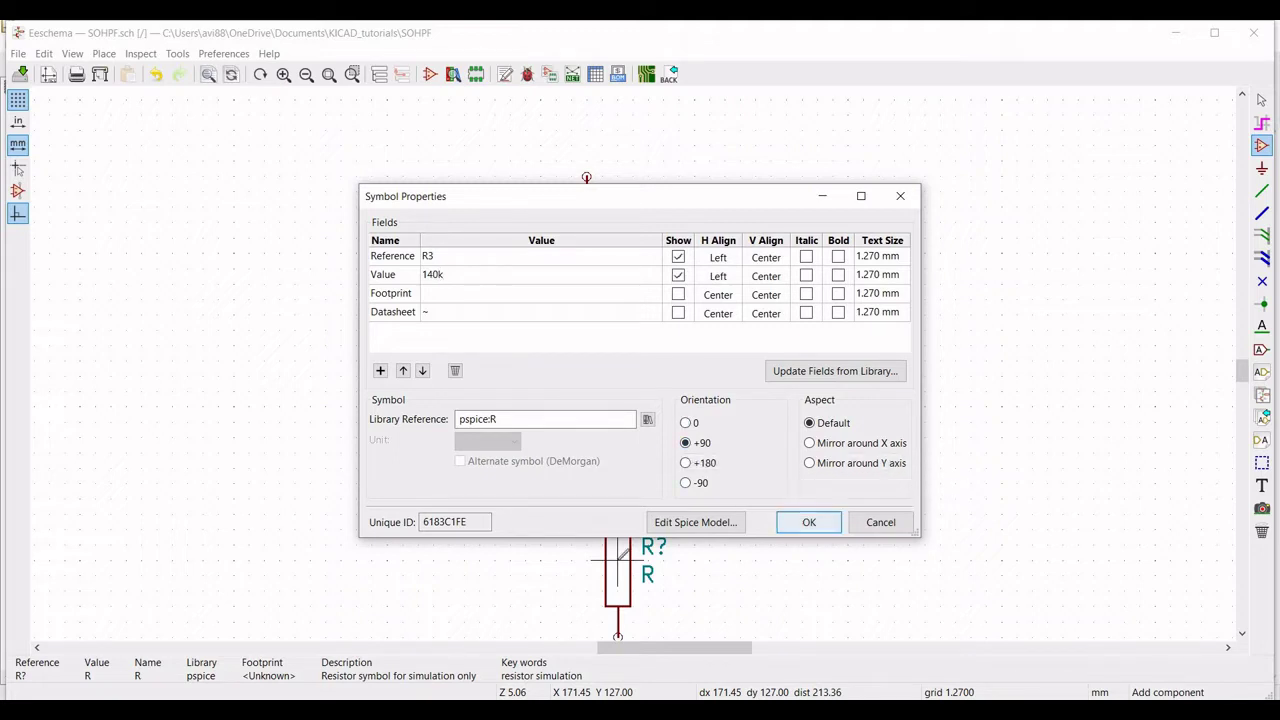
left_click(792, 521)
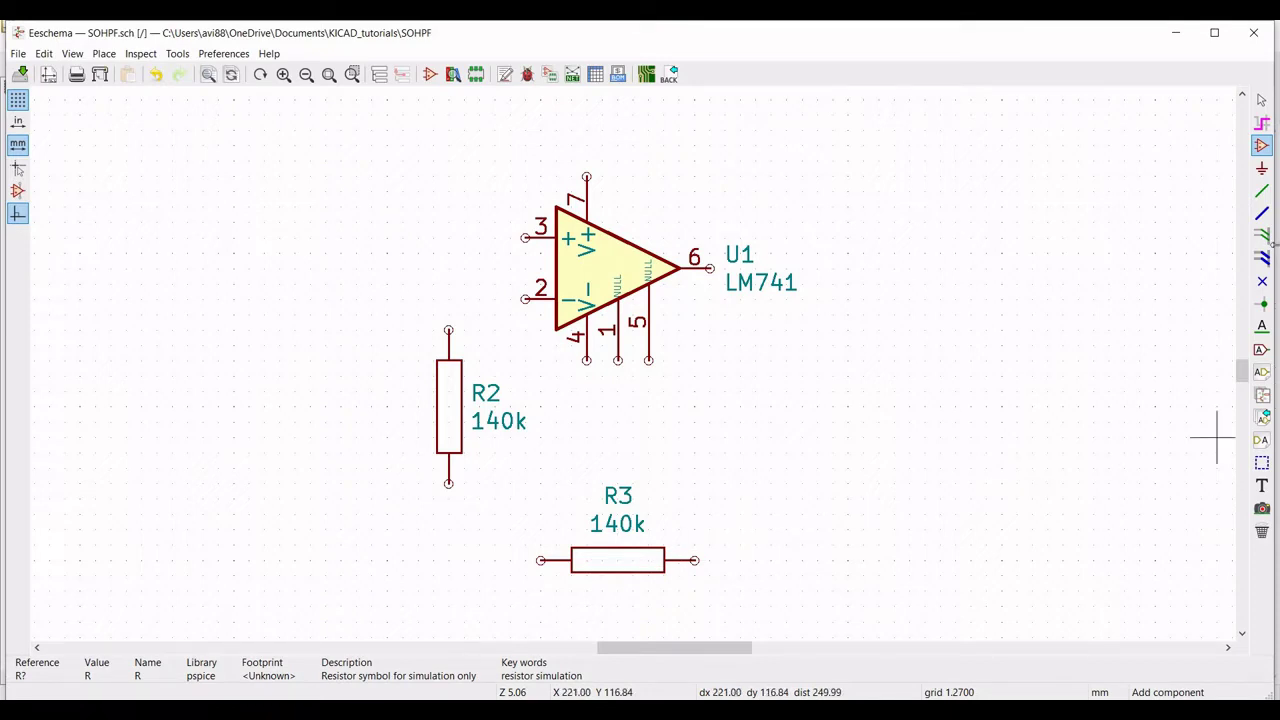
scroll(1240, 370, "up", 1)
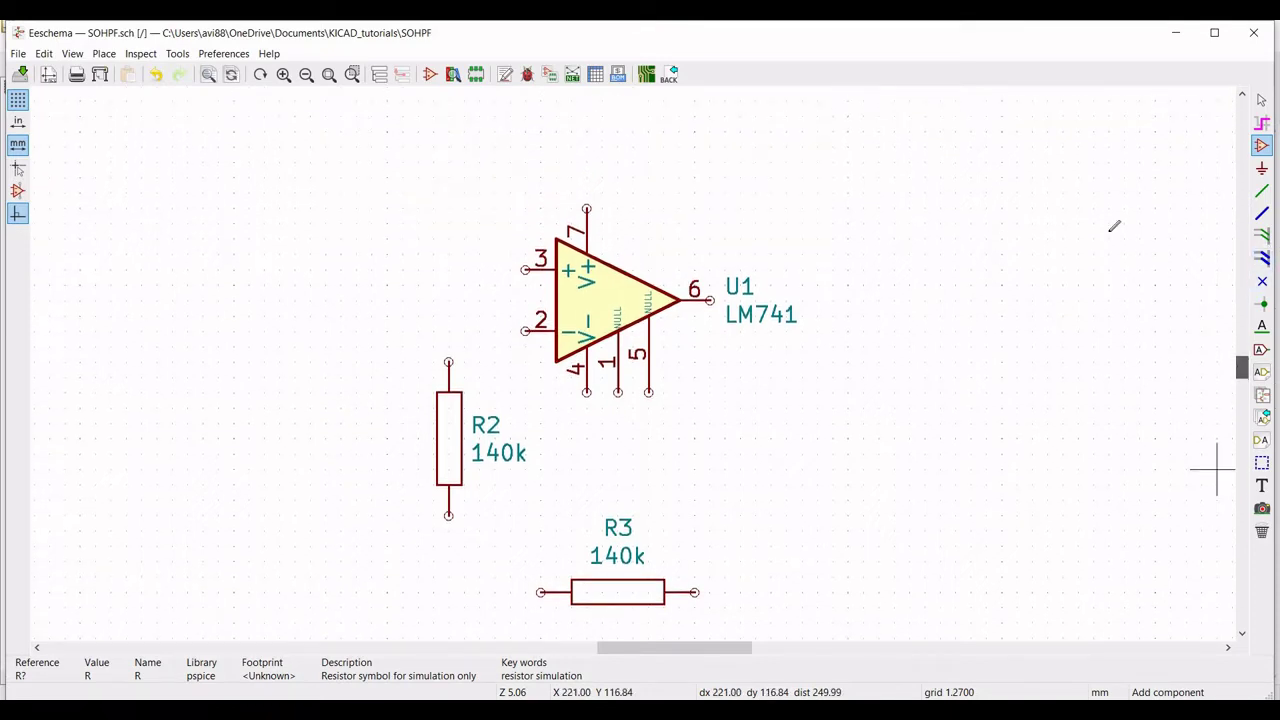
left_click(306, 74)
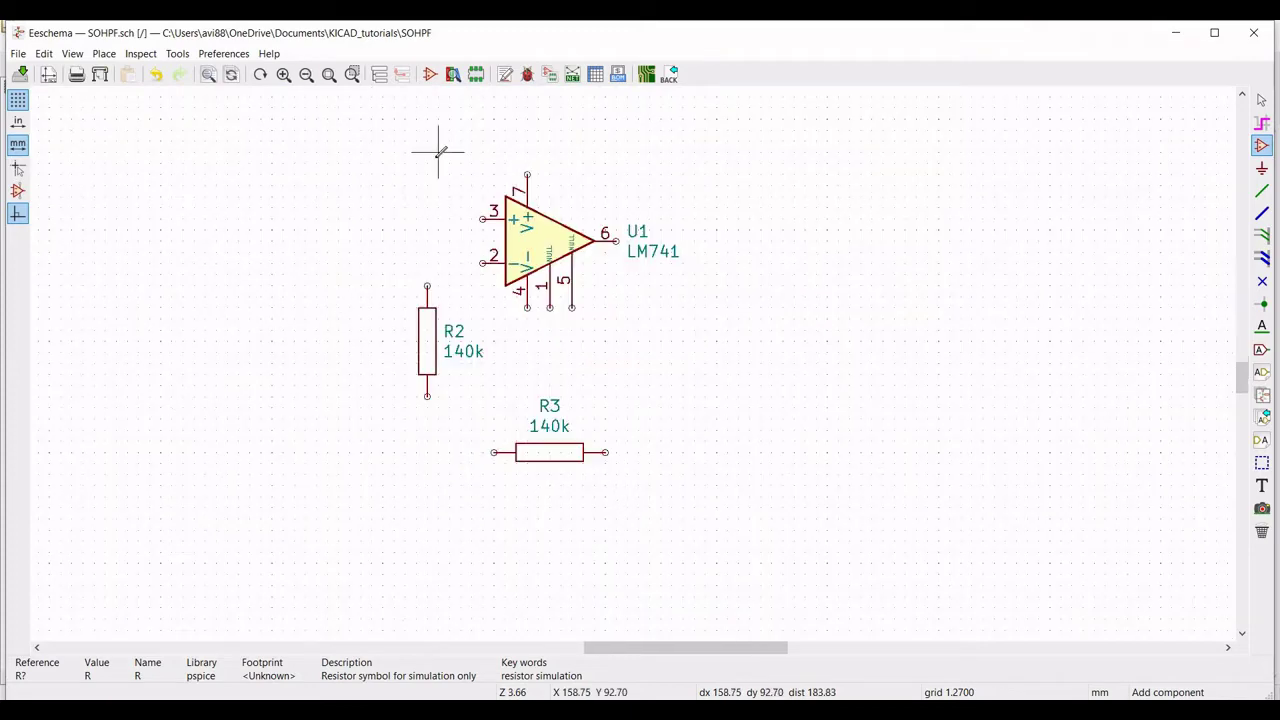
left_click_drag(382, 204, 383, 208)
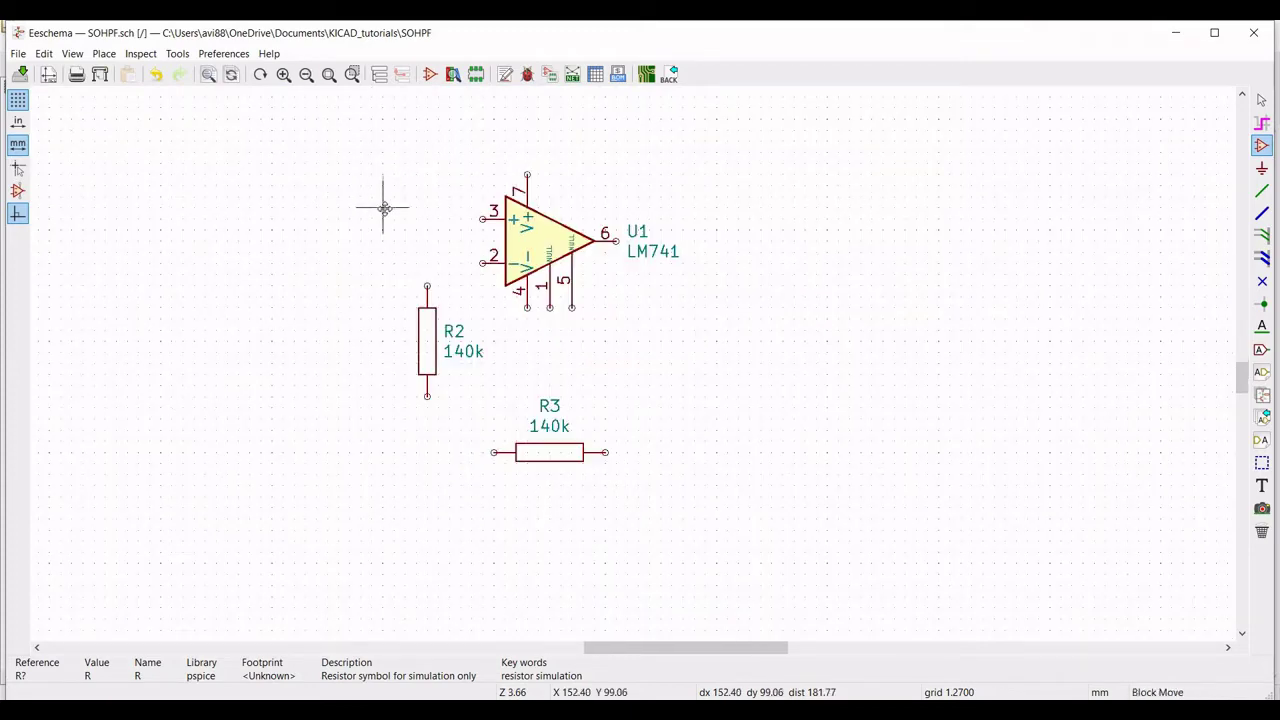
key("Escape")
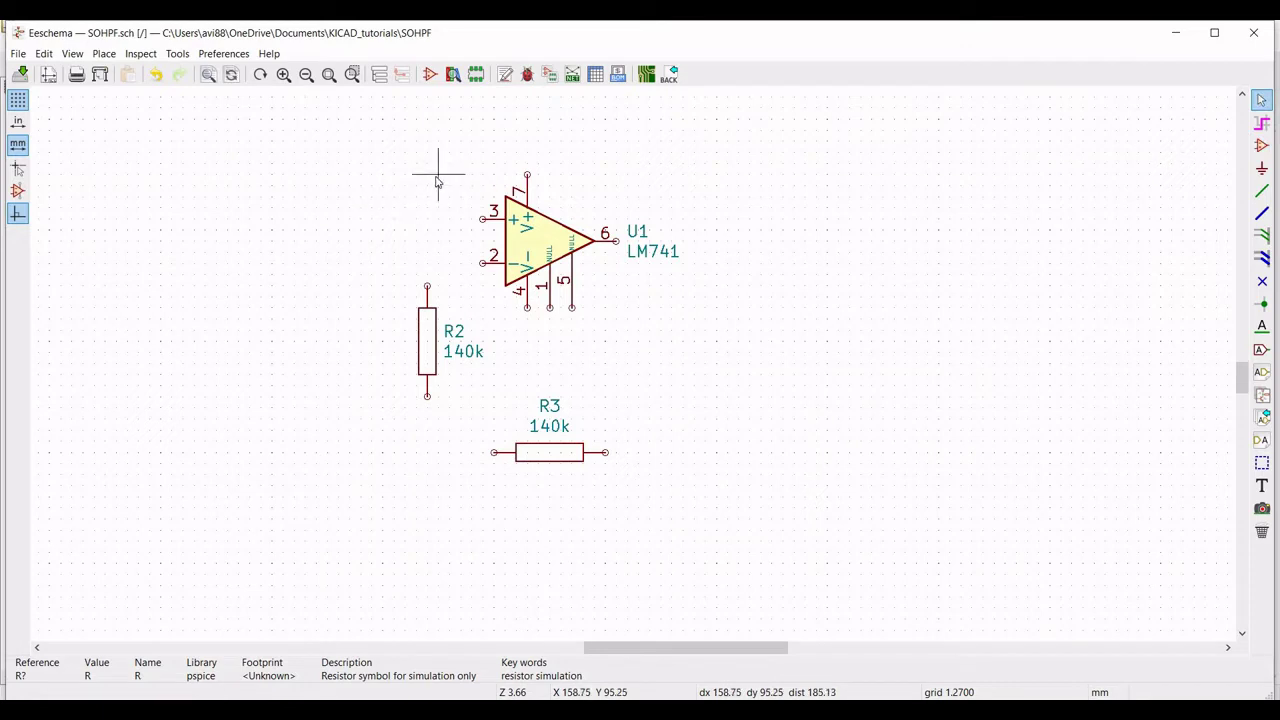
left_click_drag(437, 181, 436, 196)
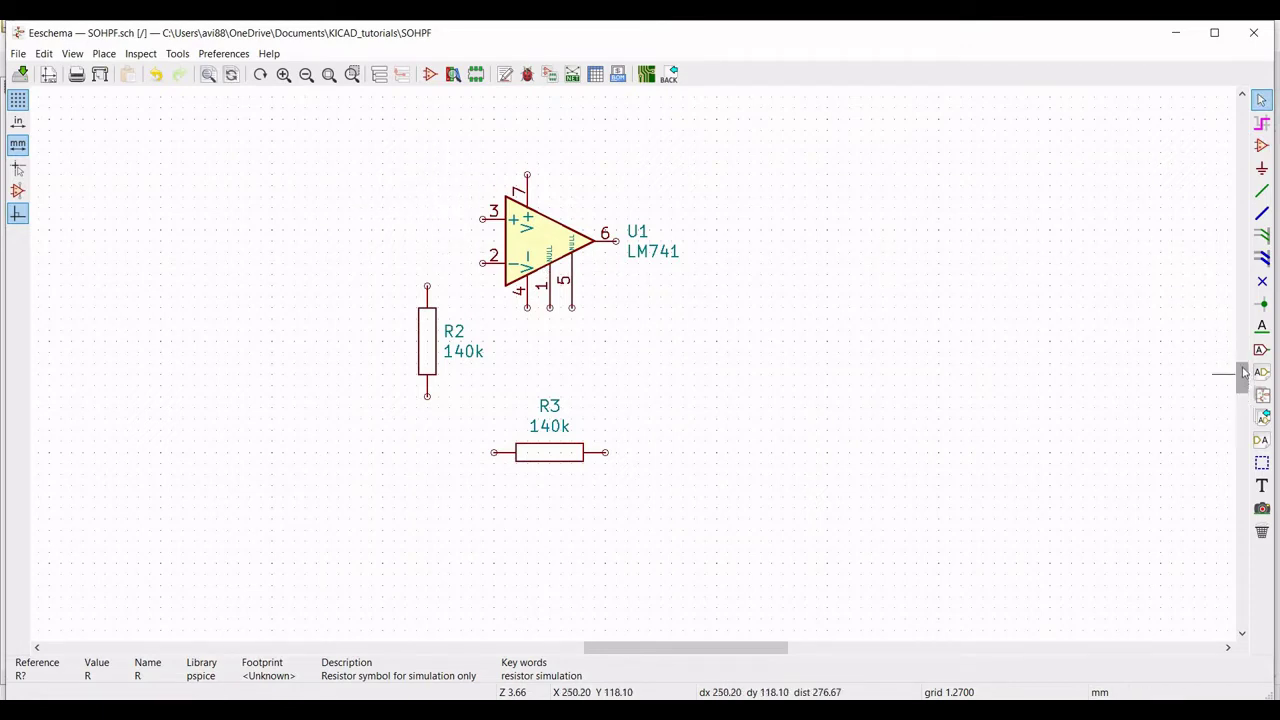
Place a capacitor C from the pspice library to the left of the op-amp.
left_click_drag(1243, 378, 1243, 362)
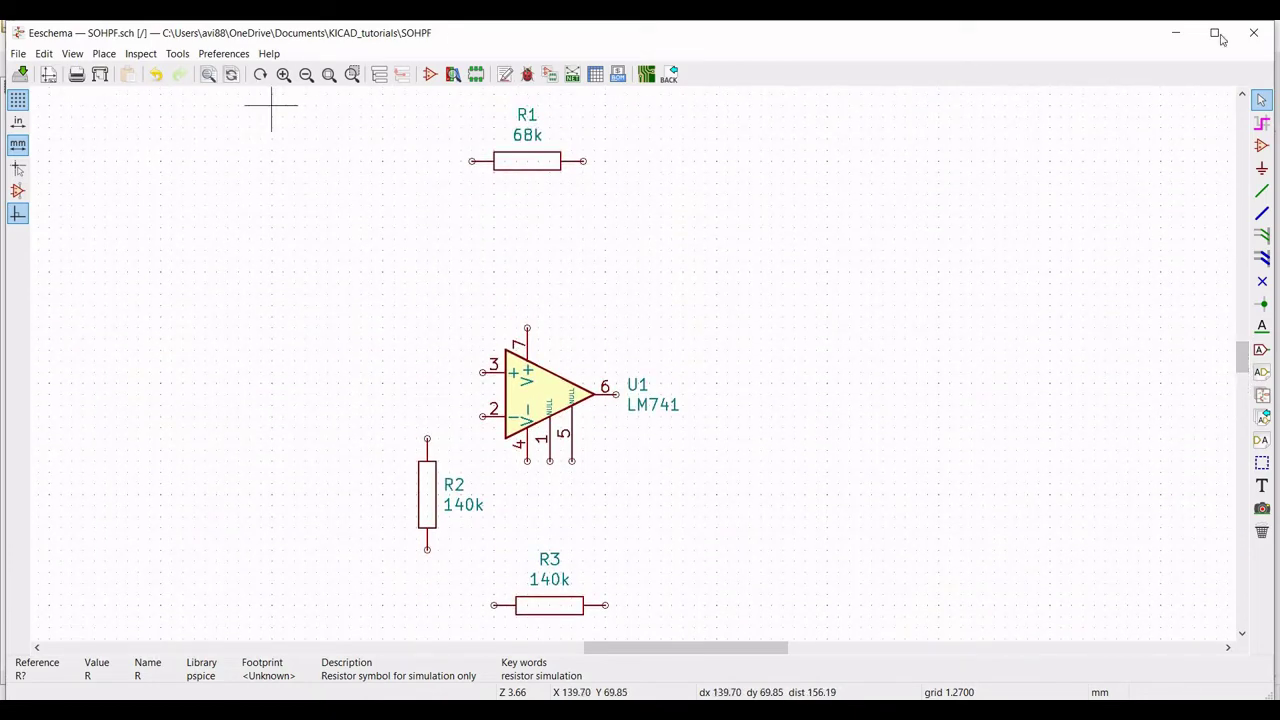
left_click(1262, 145)
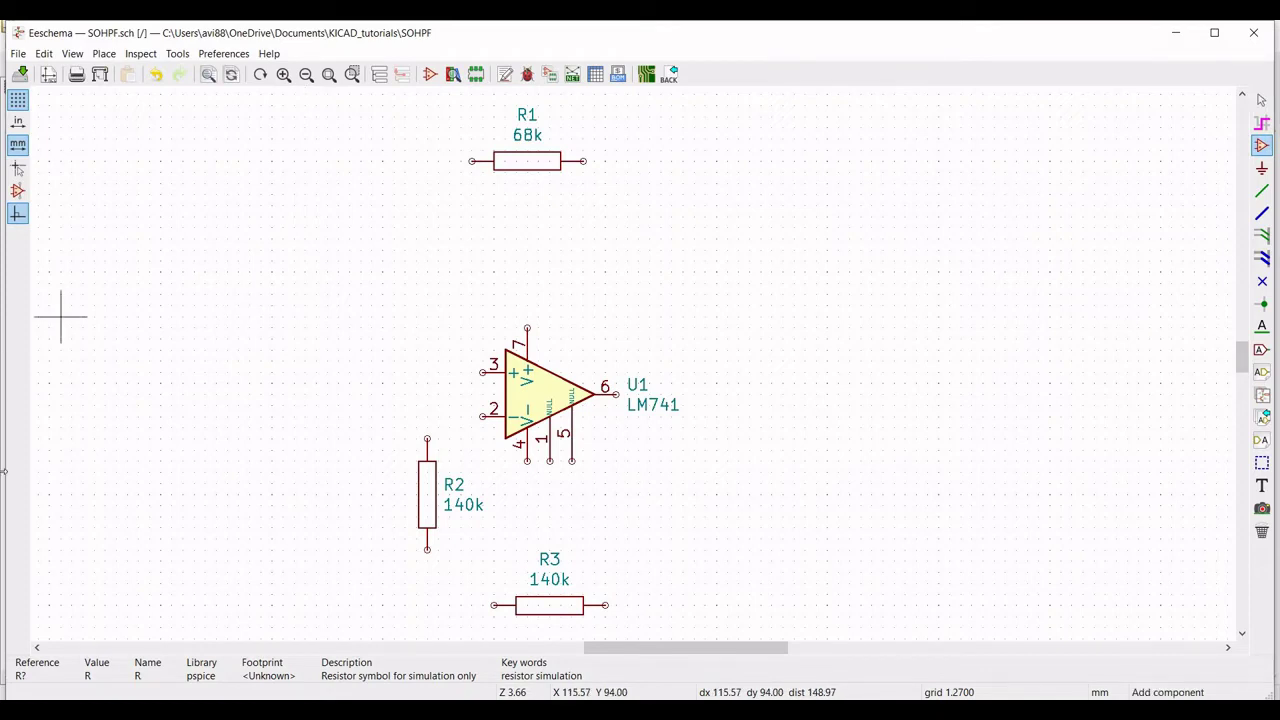
left_click(166, 387)
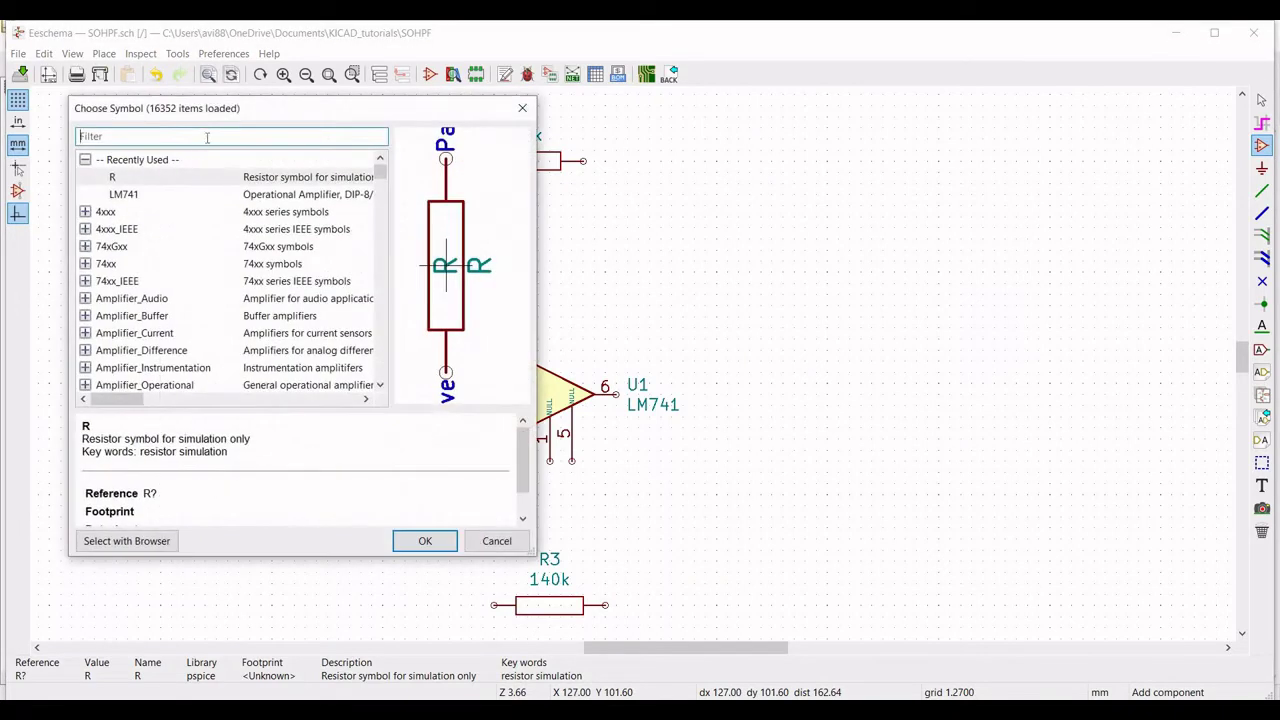
type("pspice")
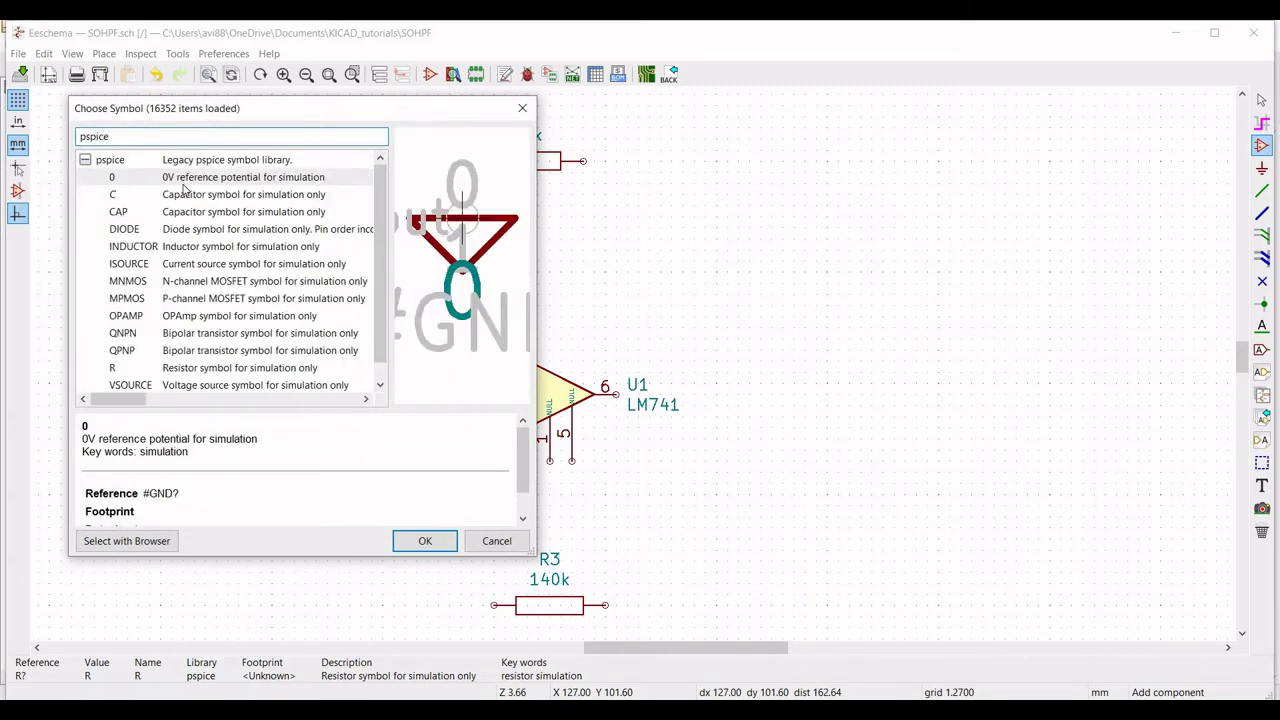
left_click(186, 195)
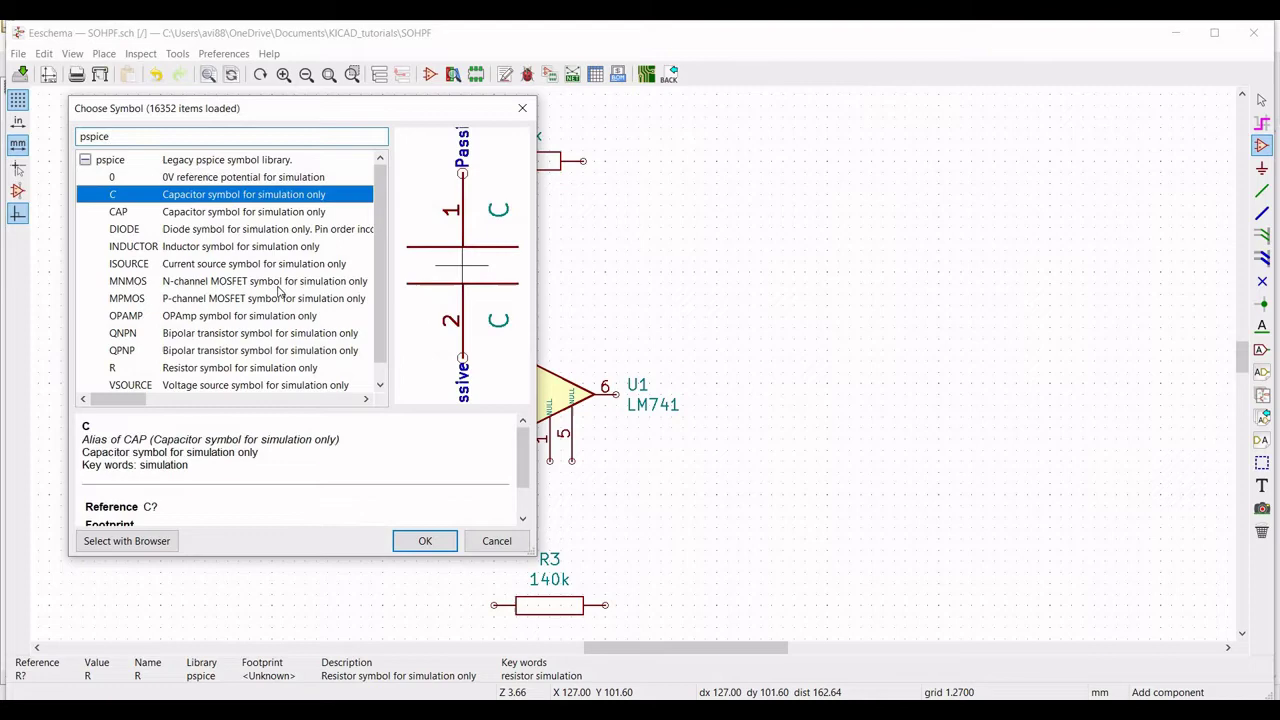
left_click(420, 541)
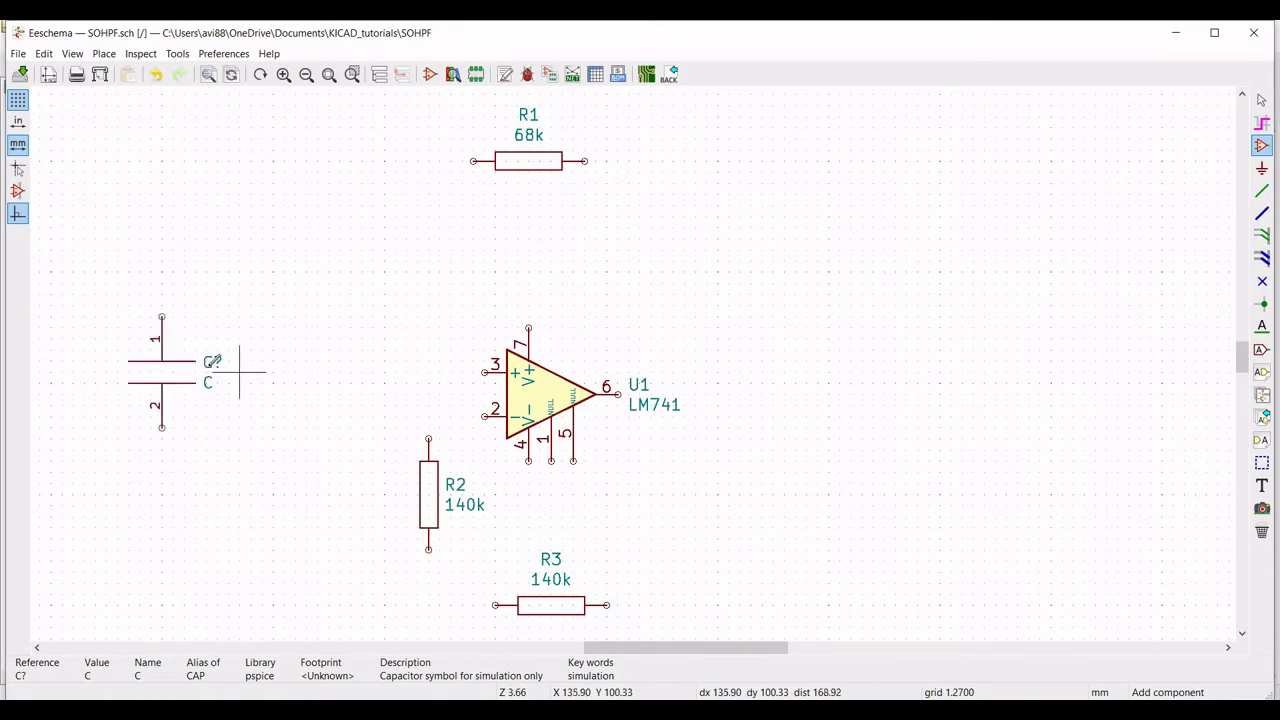
left_click(162, 372)
Set the capacitor's reference to C1, its value to 270p and its orientation to +90.
right_click(167, 375)
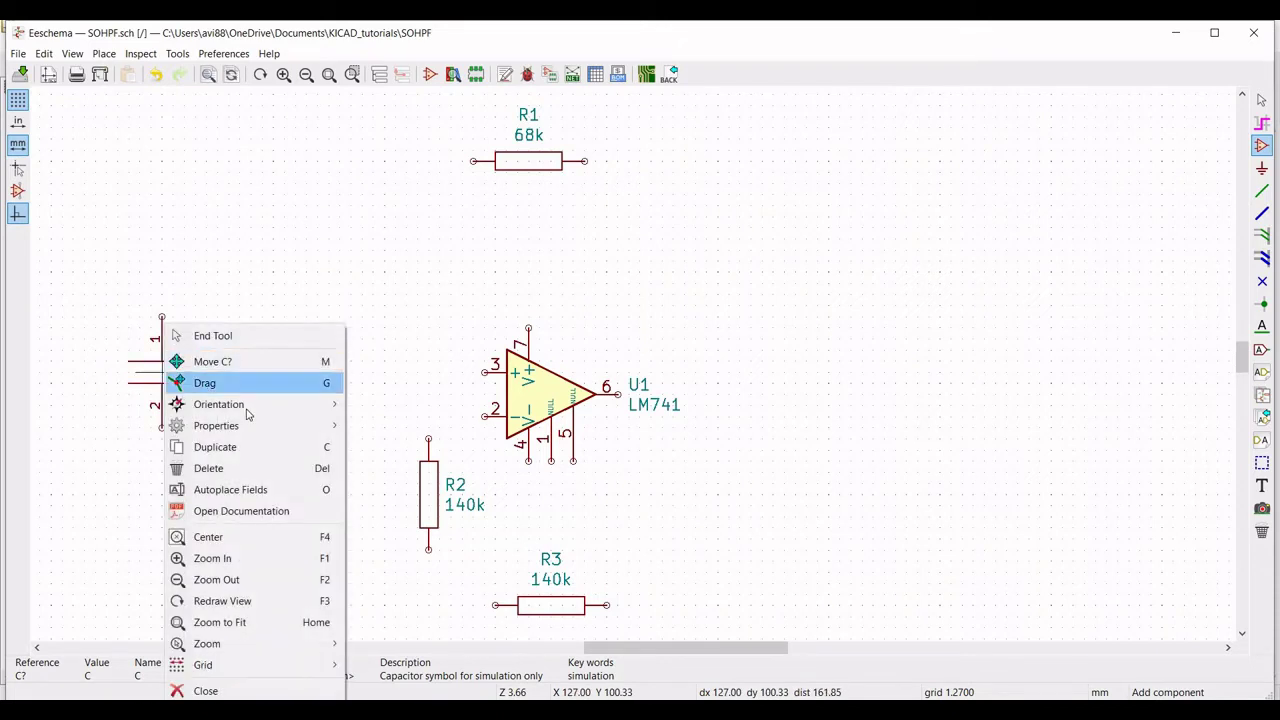
mouse_move(250, 426)
left_click(386, 426)
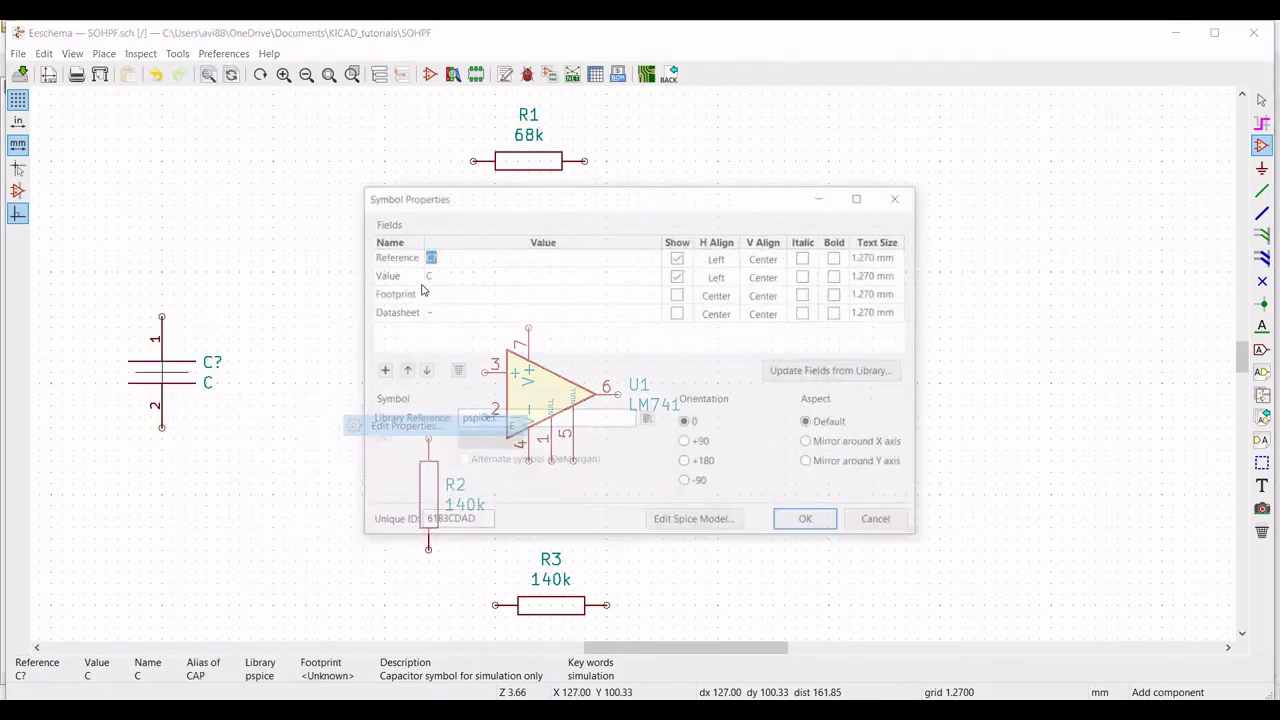
type("C1")
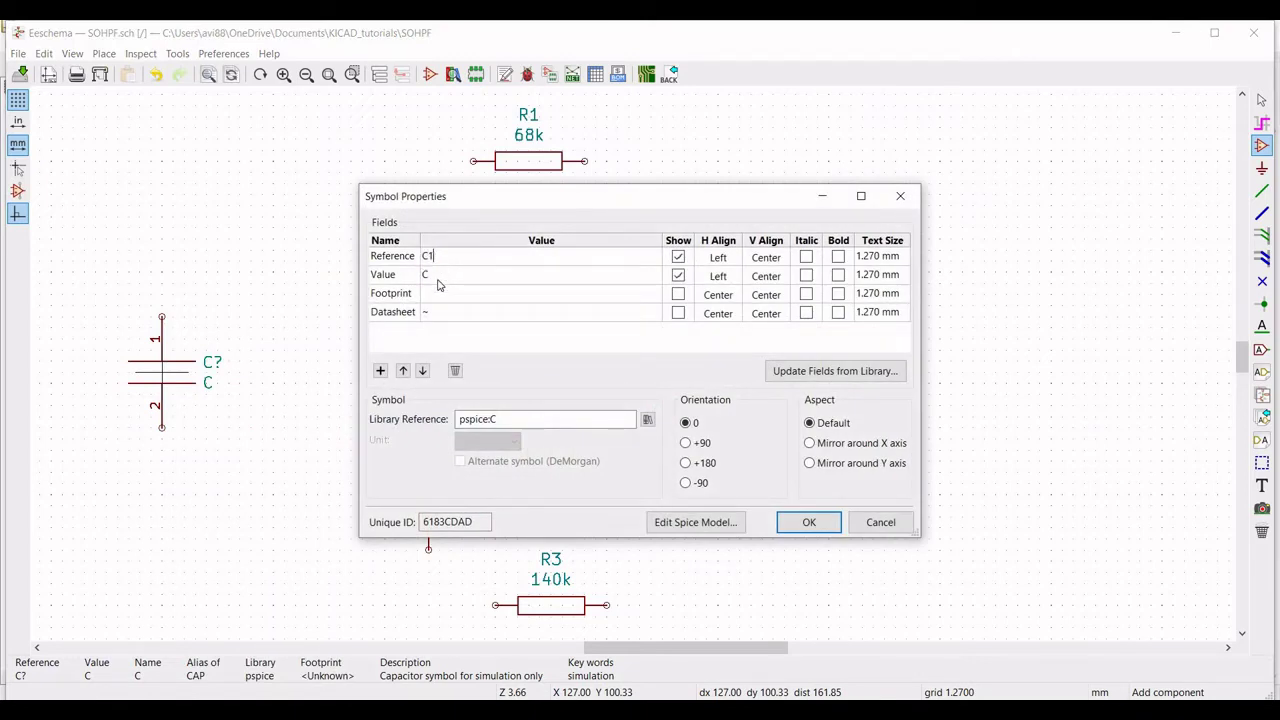
left_click(437, 278)
left_click(686, 444)
left_click(808, 522)
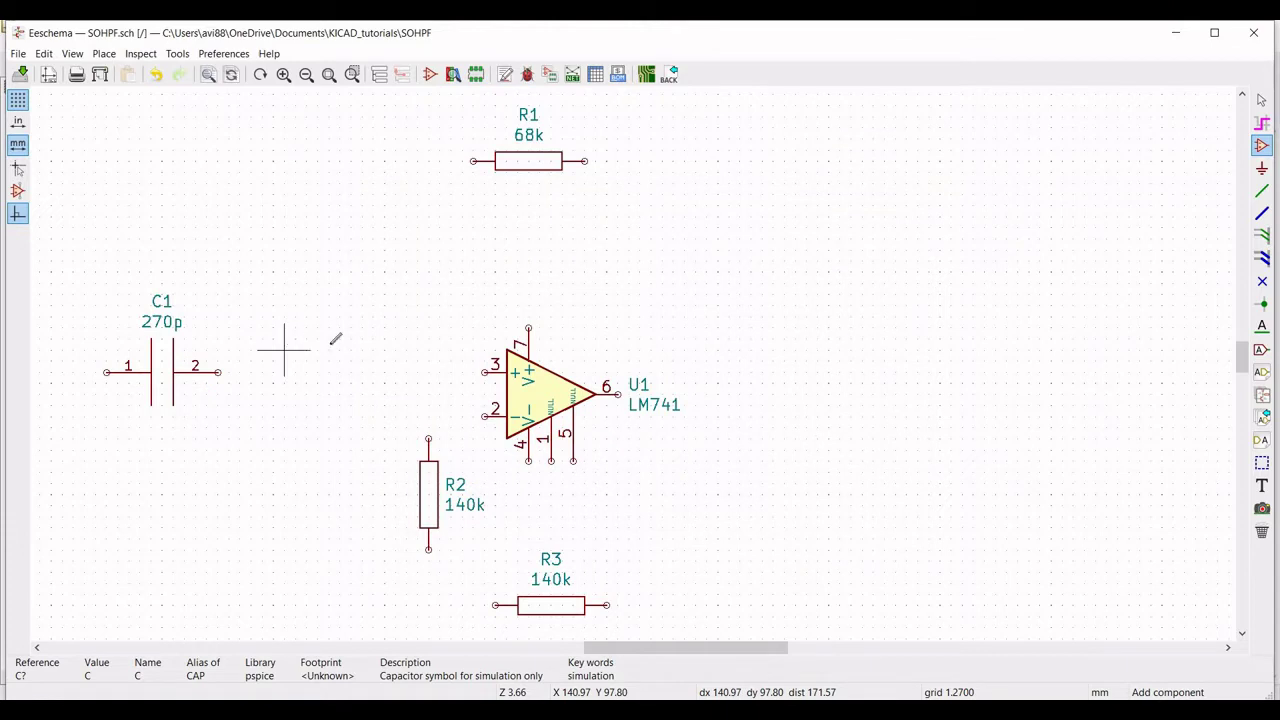
Duplicate capacitor C1 and place the copy between C1 and the op-amp.
right_click(158, 370)
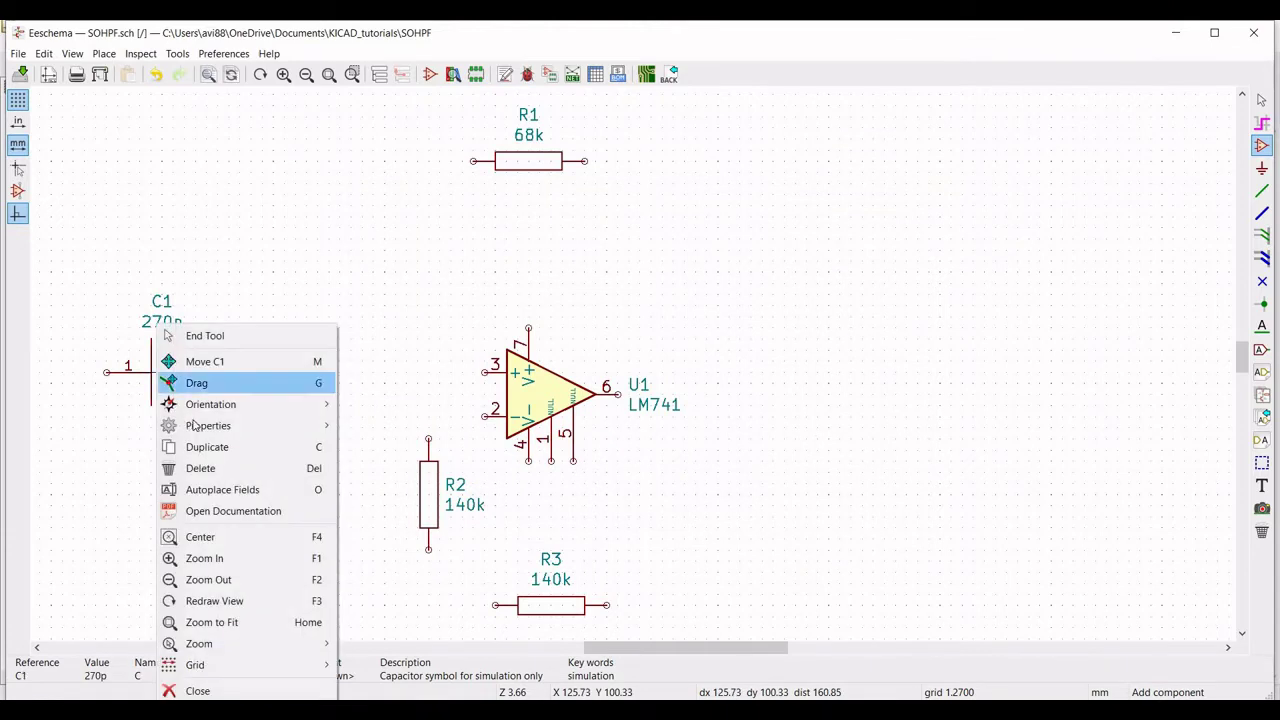
left_click(215, 447)
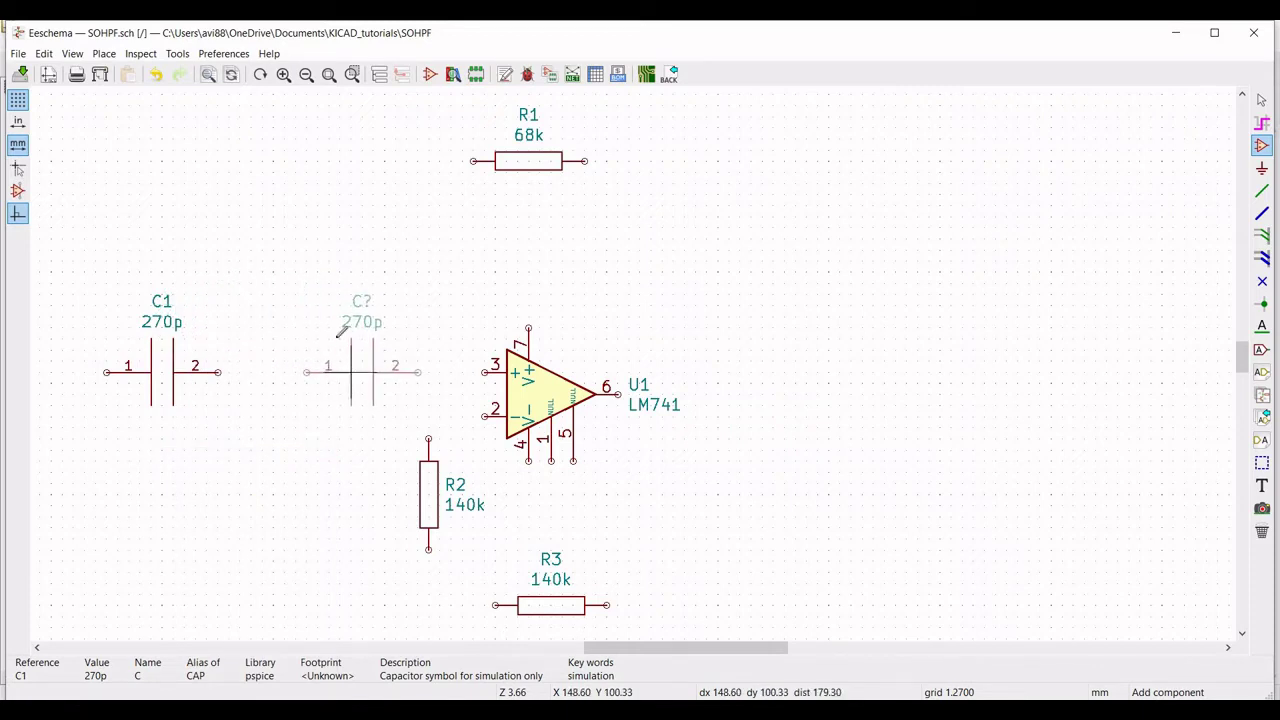
left_click(340, 332)
key("Escape")
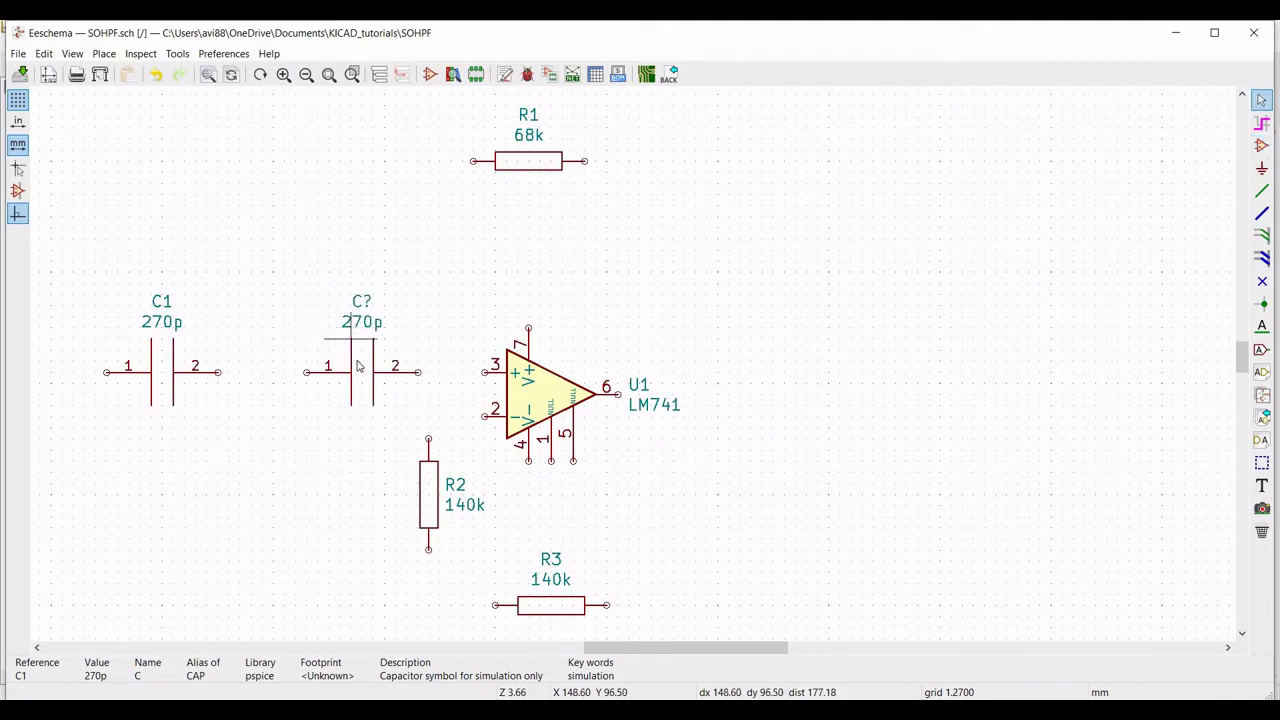
Set the duplicated capacitor's reference to C2.
right_click(358, 362)
mouse_move(450, 425)
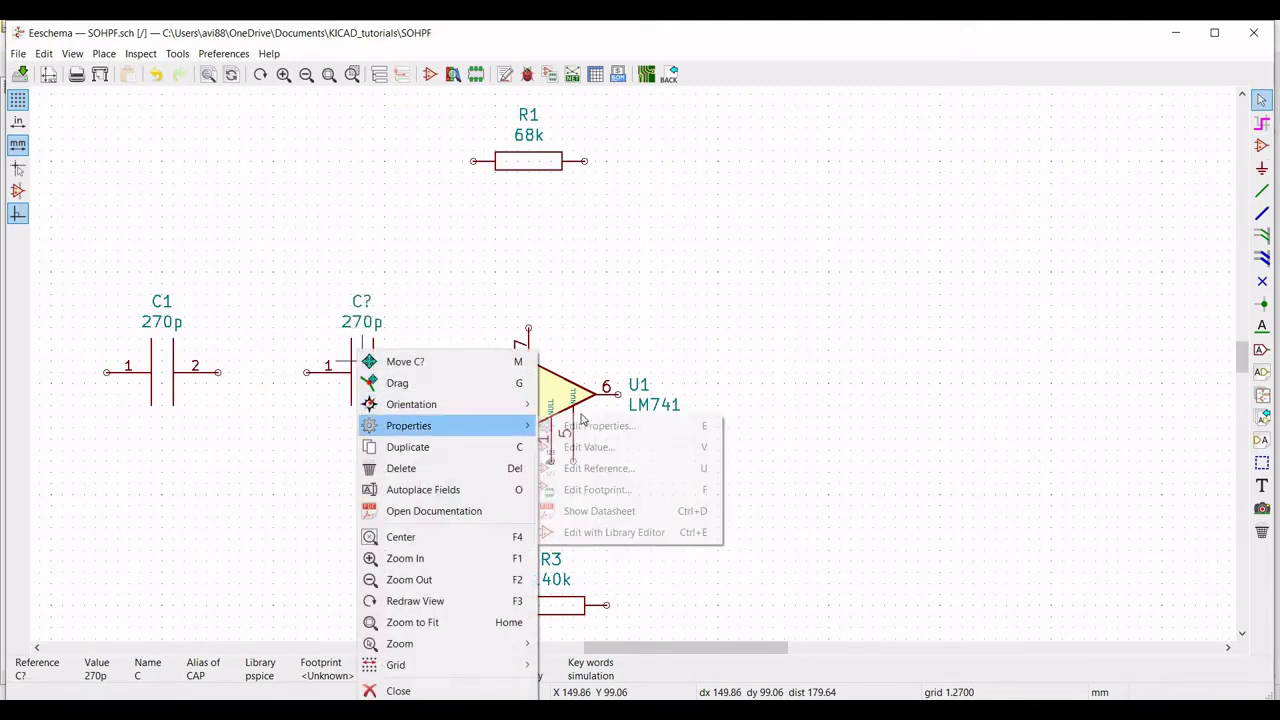
key("Return")
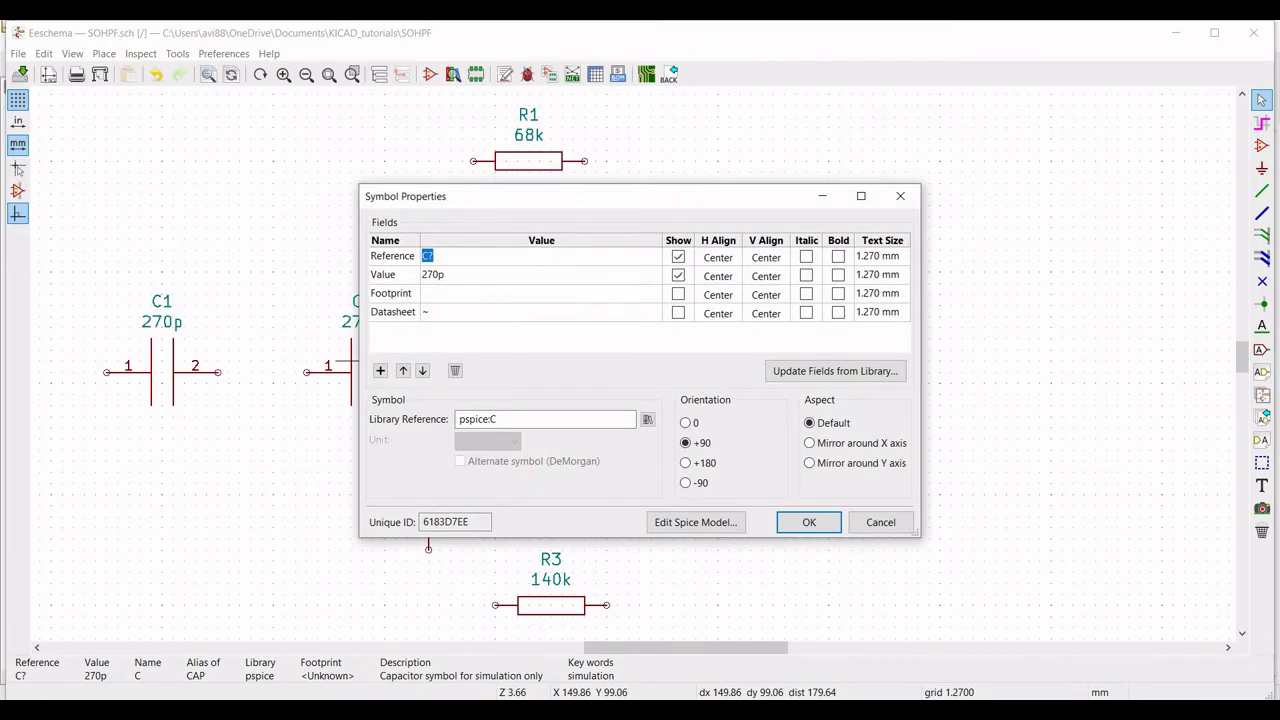
type("C2")
left_click(800, 522)
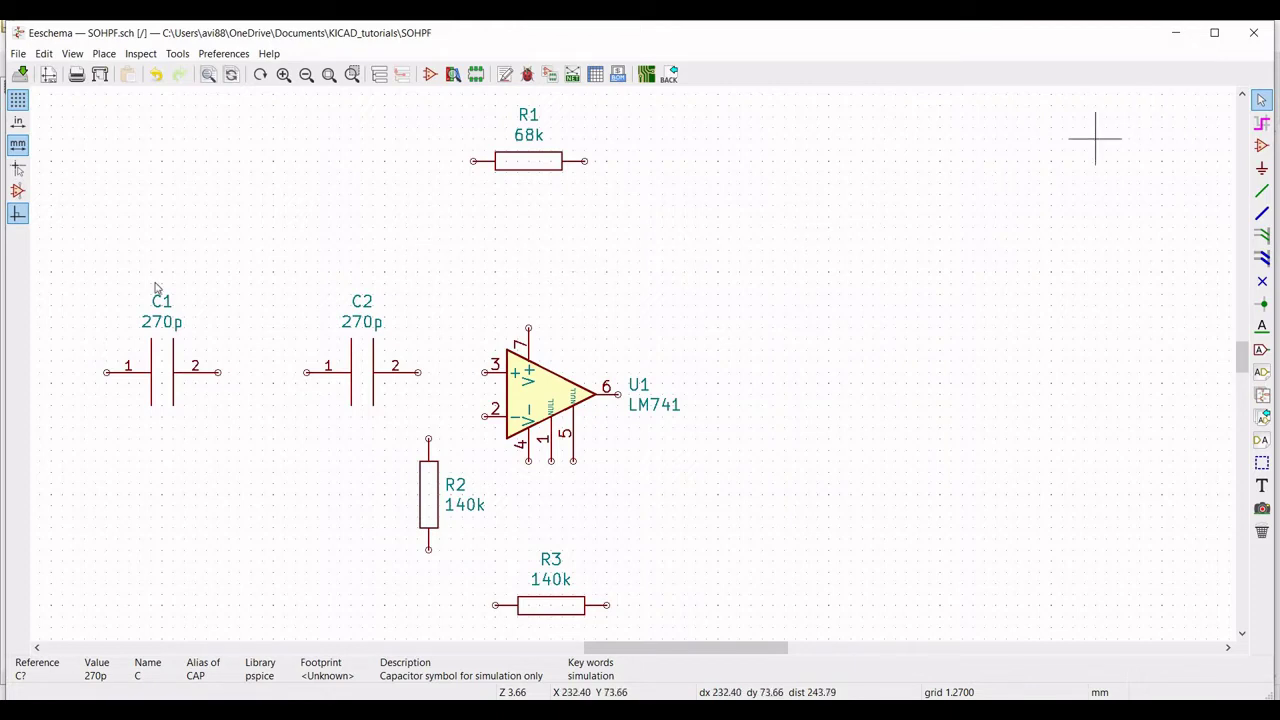
Place a VSOURCE voltage source from the pspice library above and to the right of the op-amp.
left_click(1262, 145)
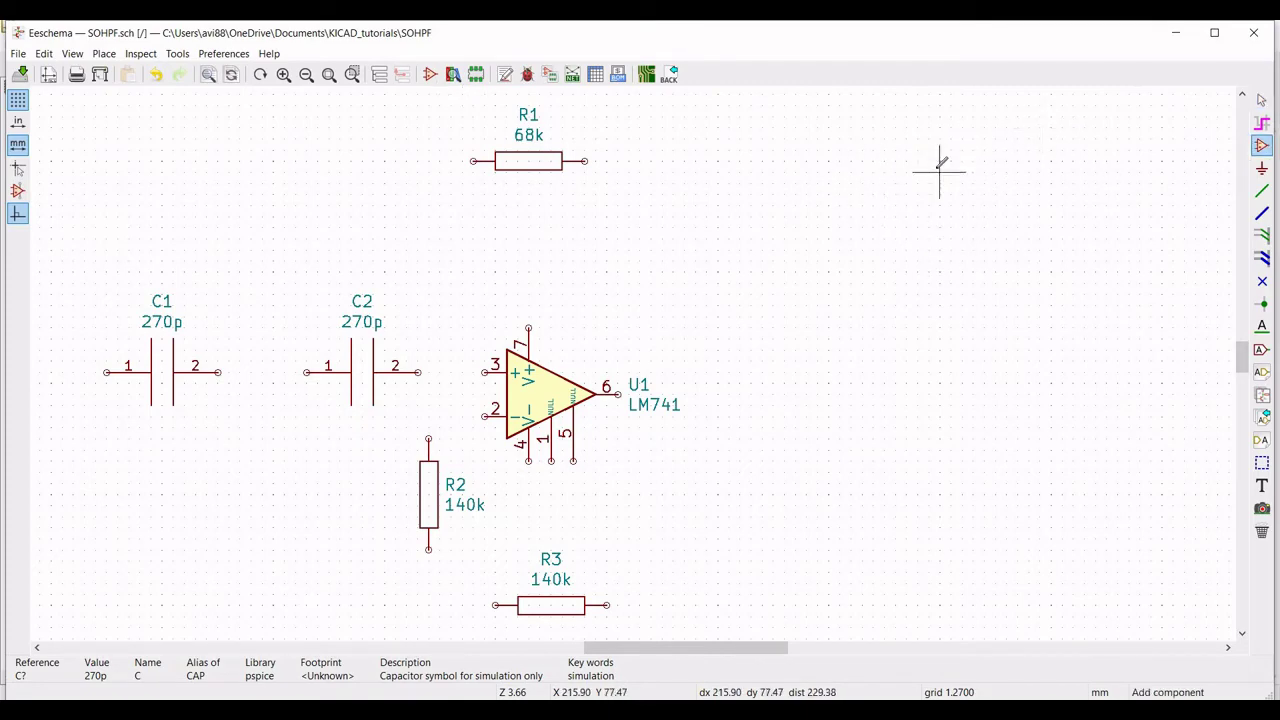
left_click(938, 173)
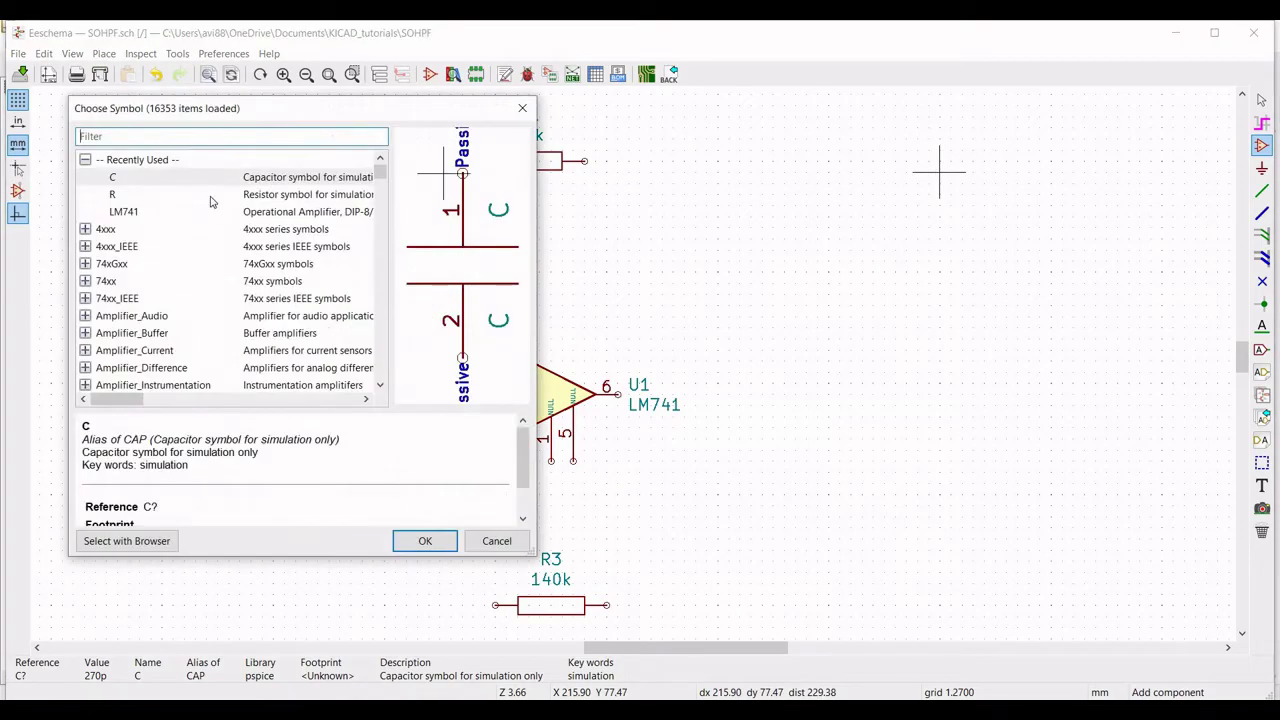
type("spic")
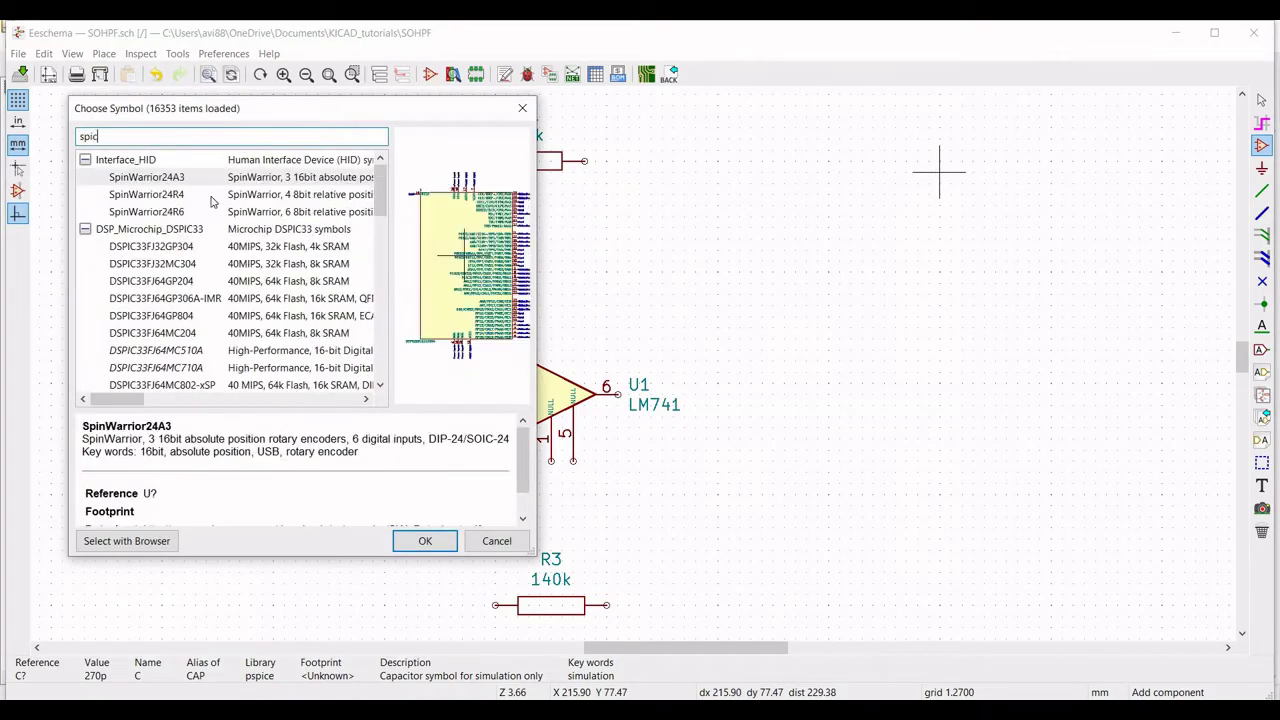
key("BackSpace")
key("BackSpace")
key("BackSpace")
key("BackSpace")
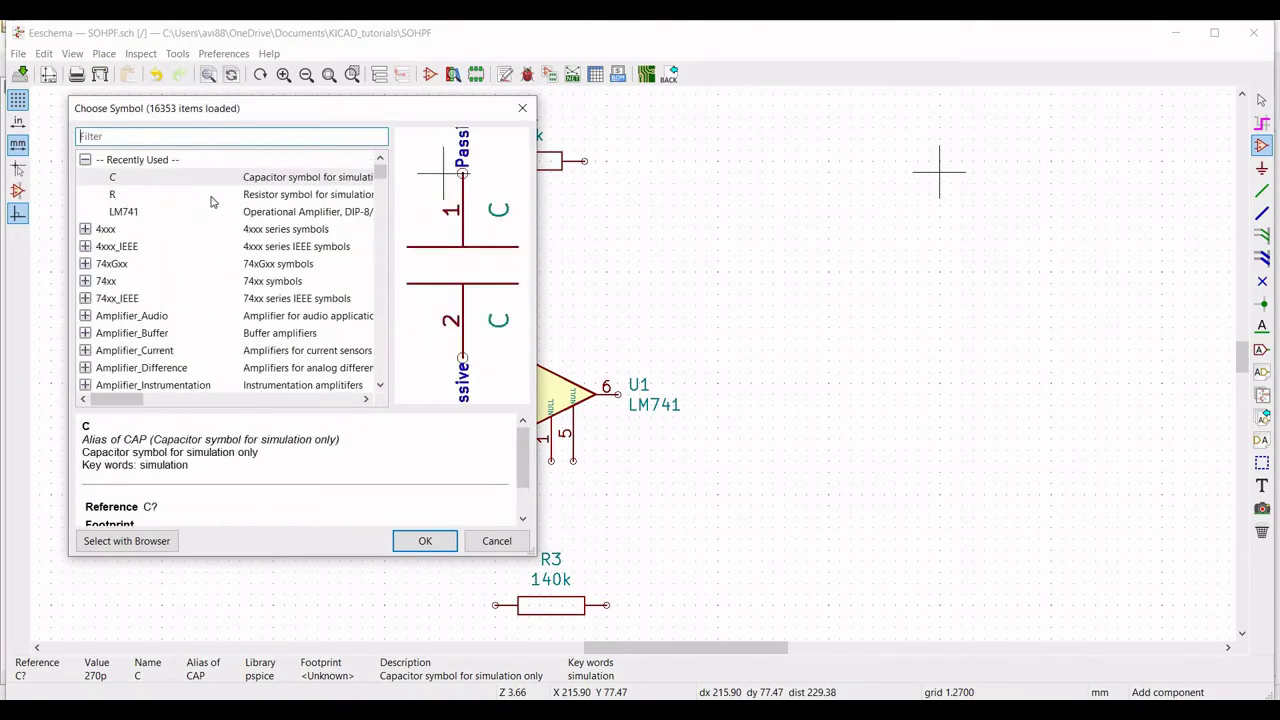
type("pspice")
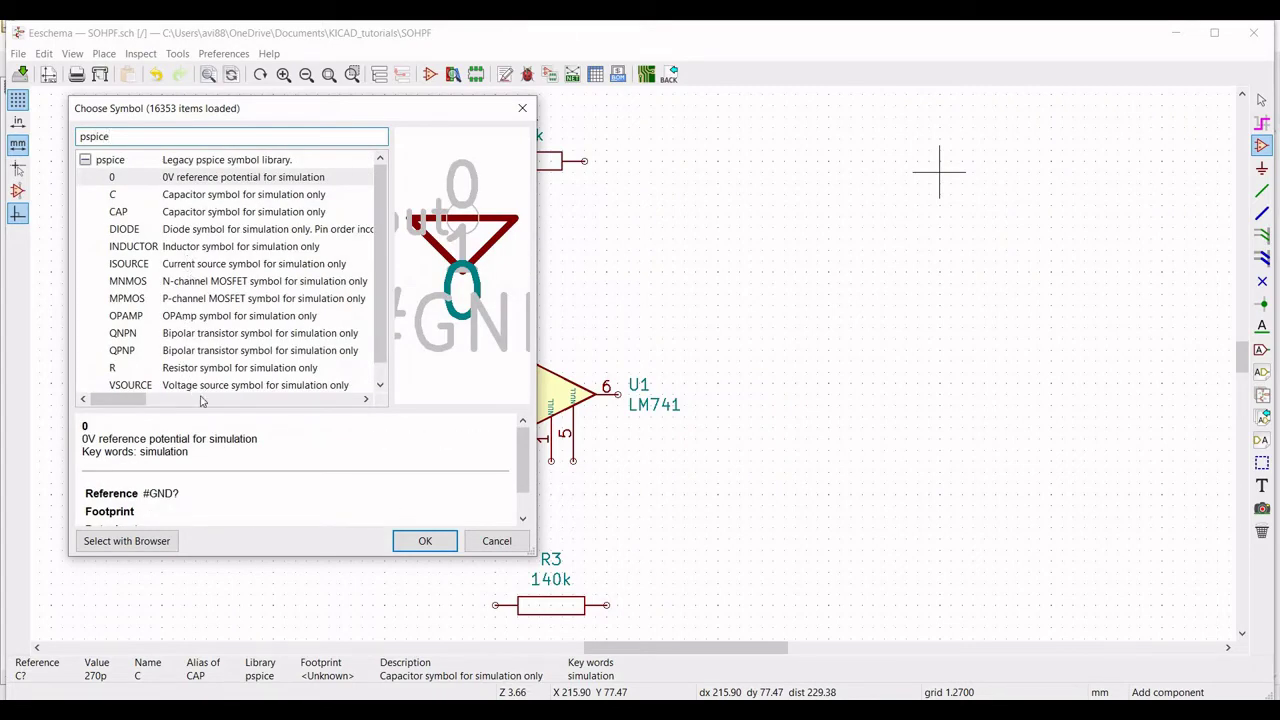
left_click(200, 386)
key("Return")
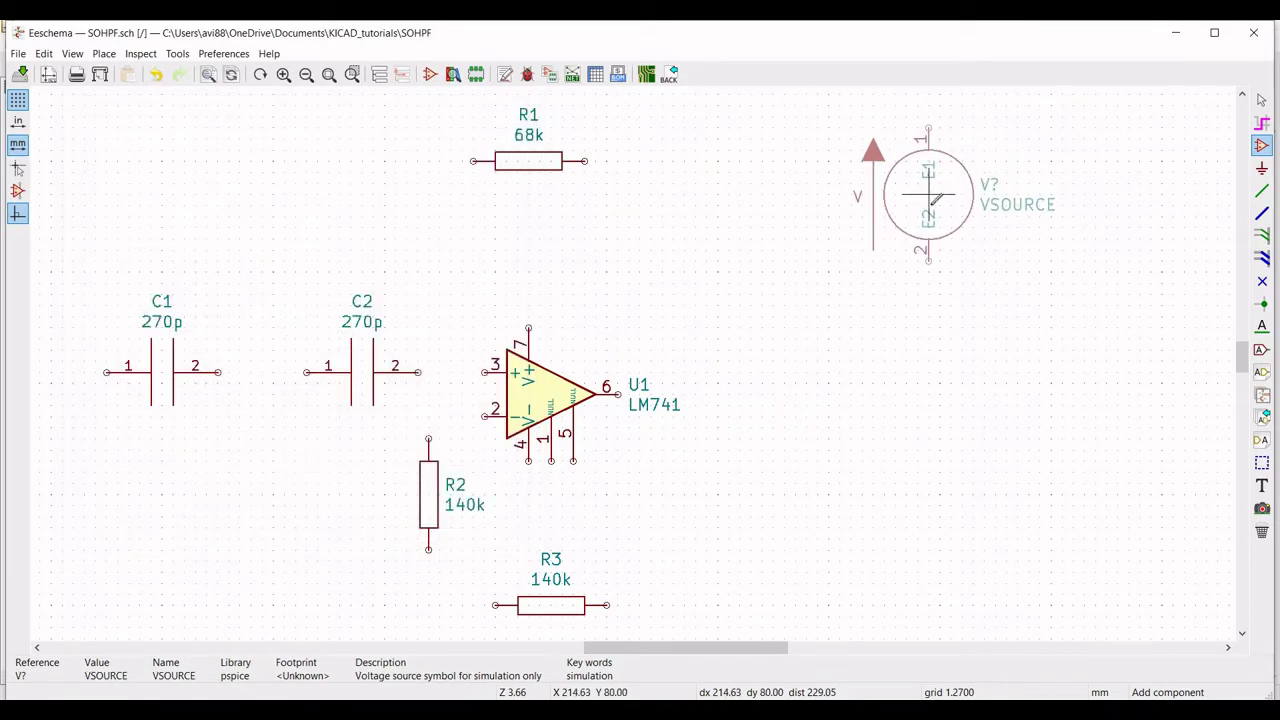
left_click(931, 219)
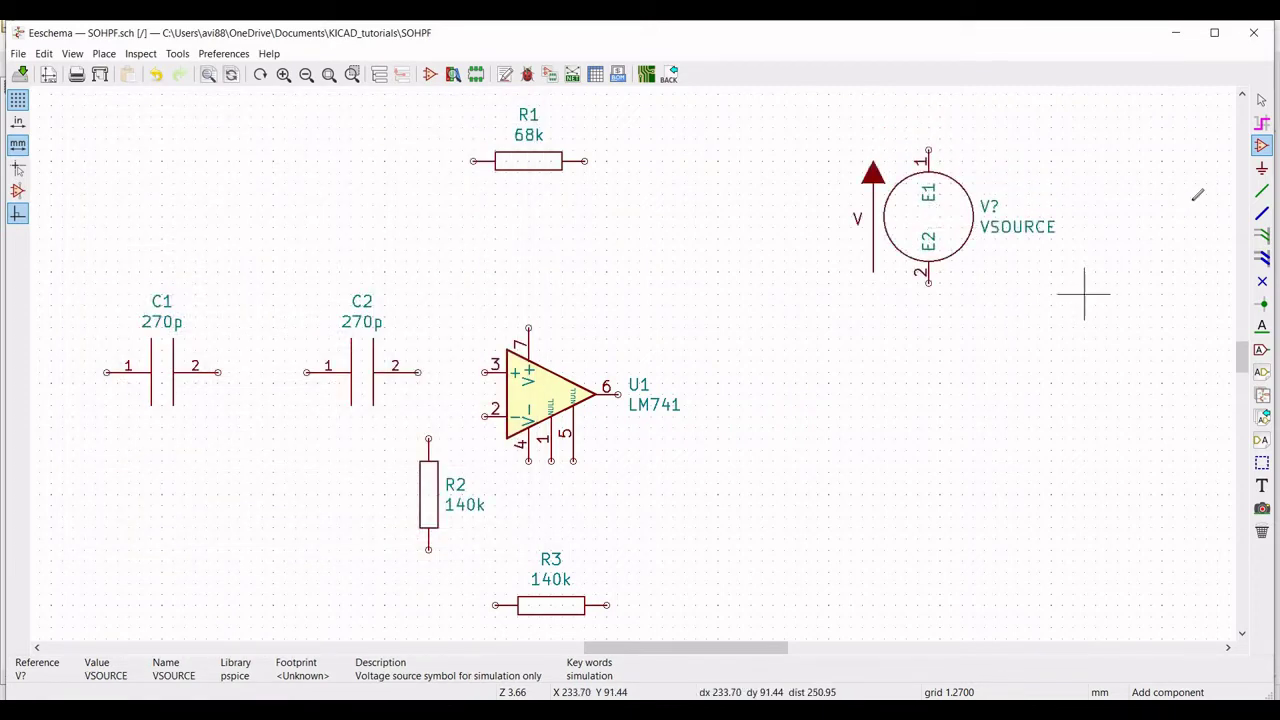
Place two more VSOURCE symbols, one beside the first source and one below the pair.
left_click(1150, 221)
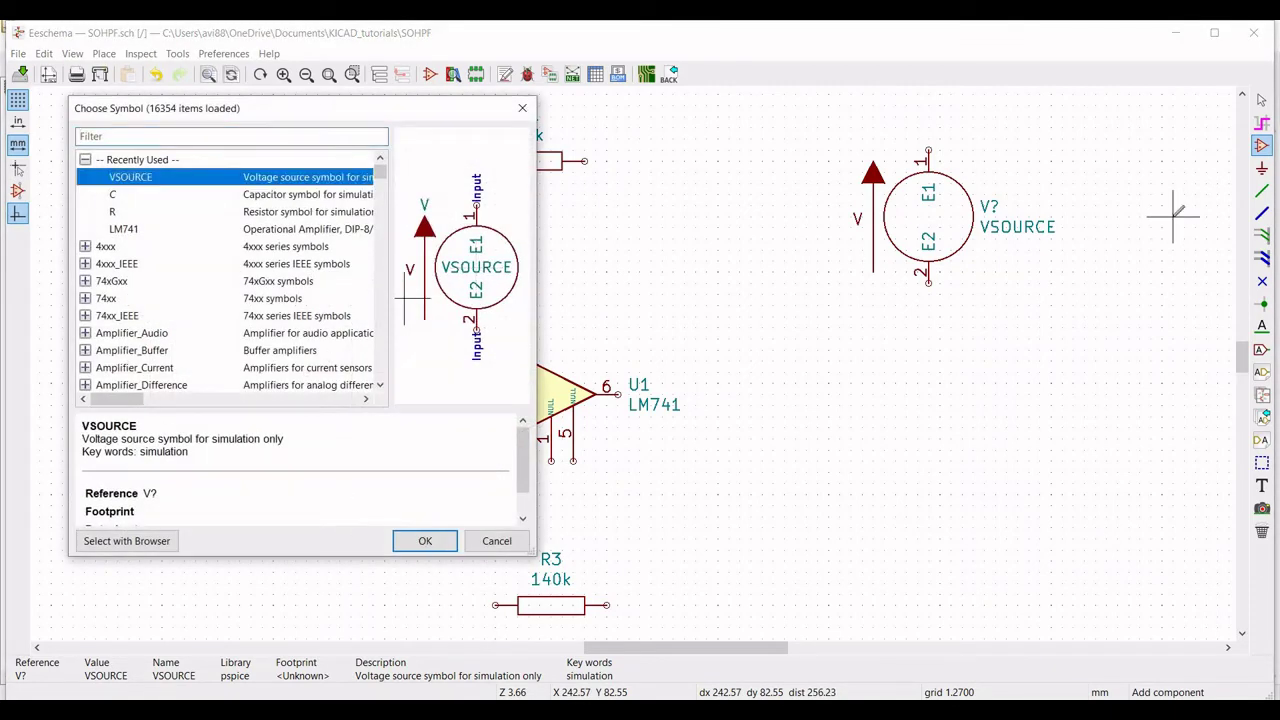
left_click(425, 540)
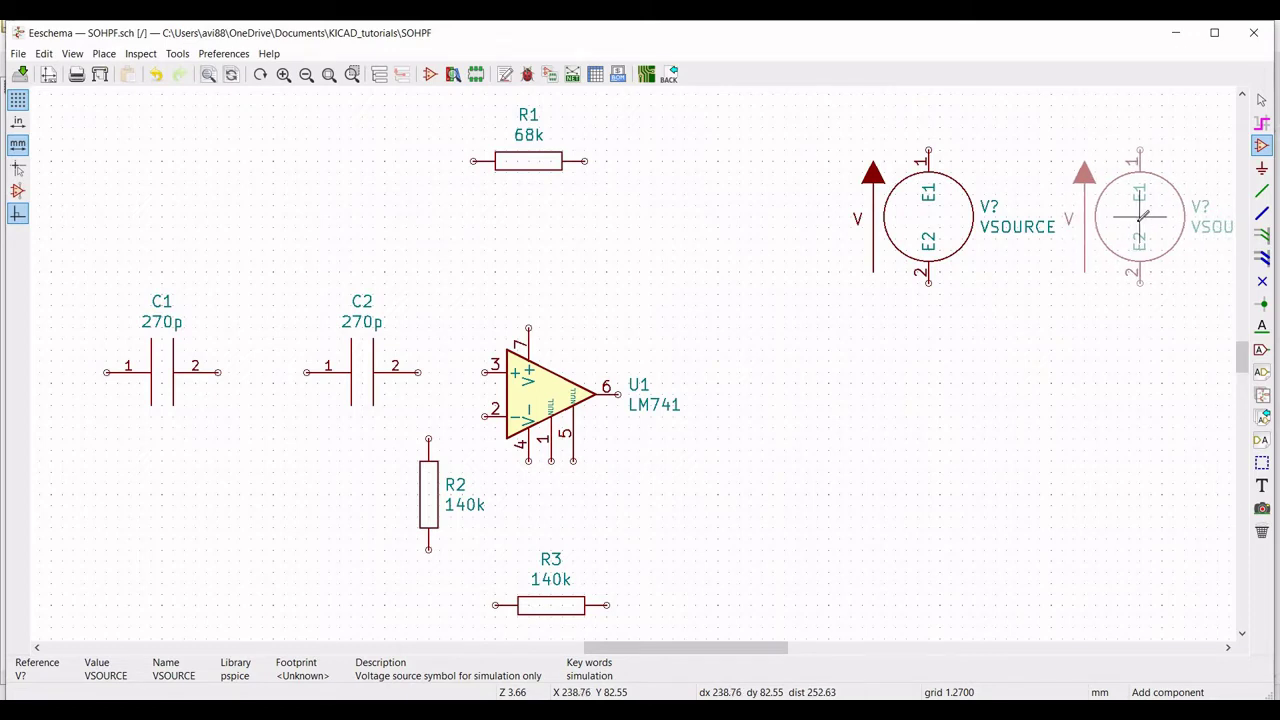
left_click(1140, 216)
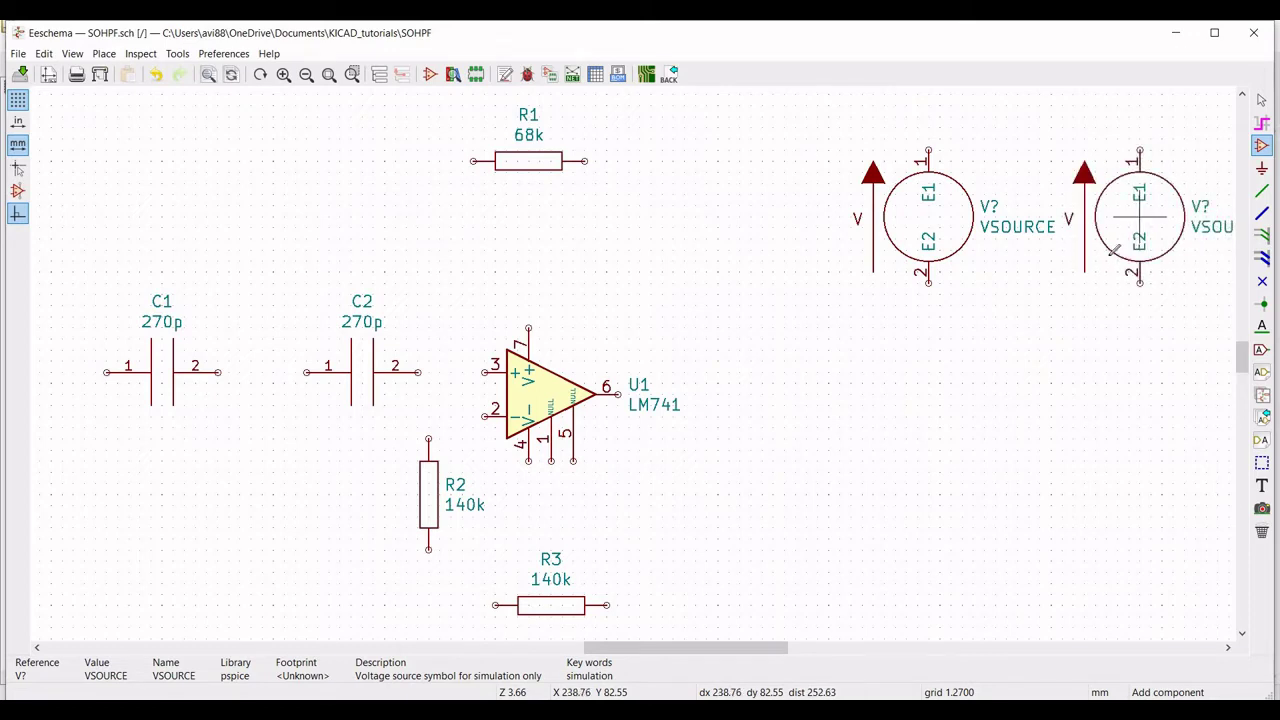
left_click(1050, 415)
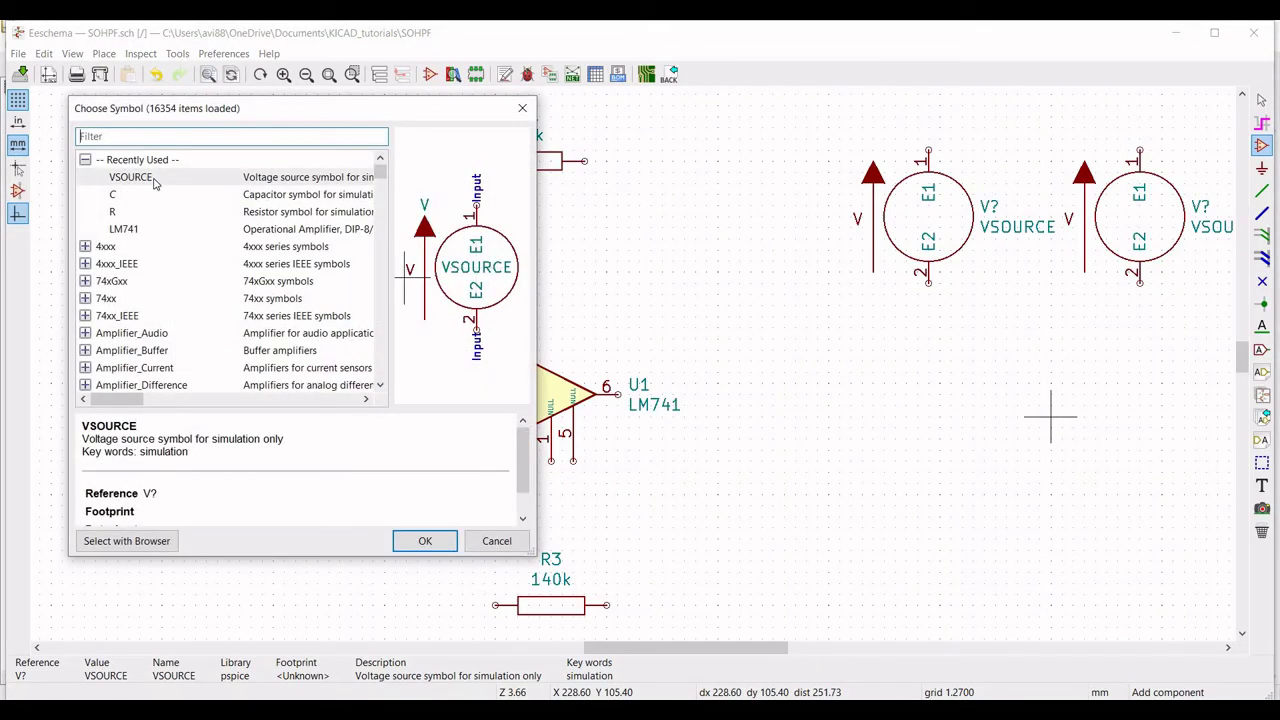
left_click(418, 541)
left_click(1050, 427)
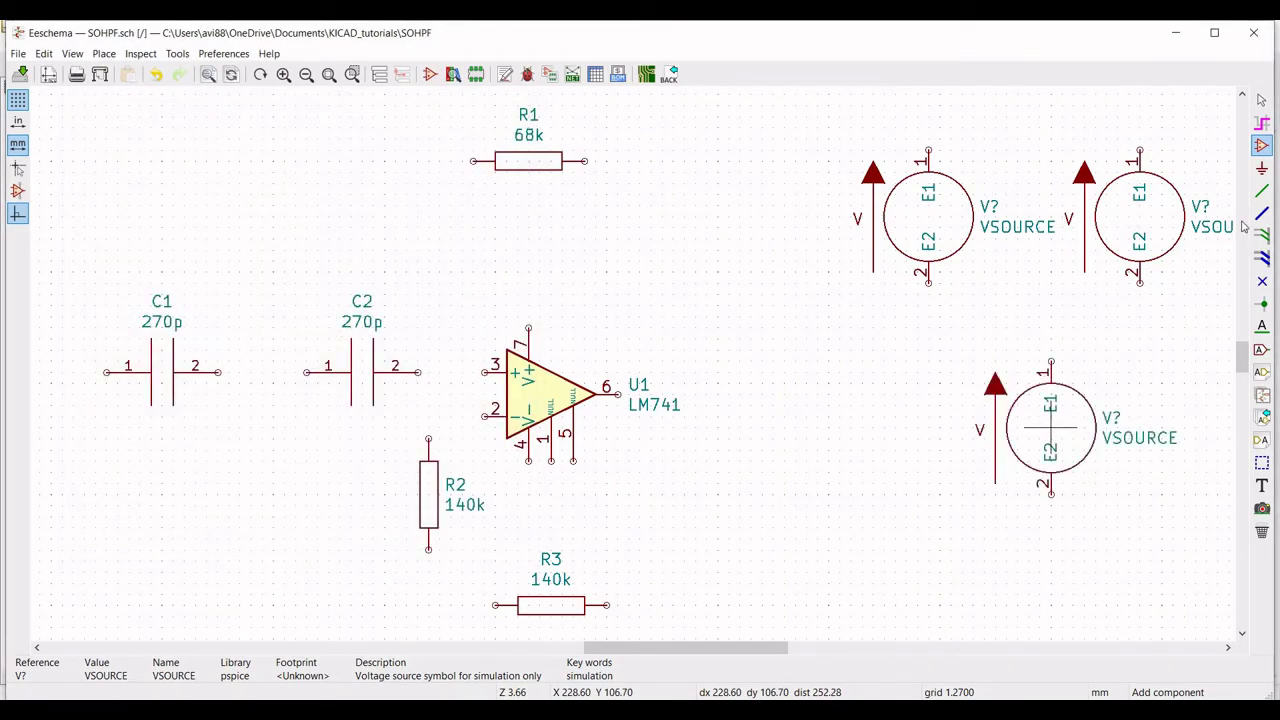
Attach a GND power symbol to pin 2 of the first voltage source.
left_click(1262, 168)
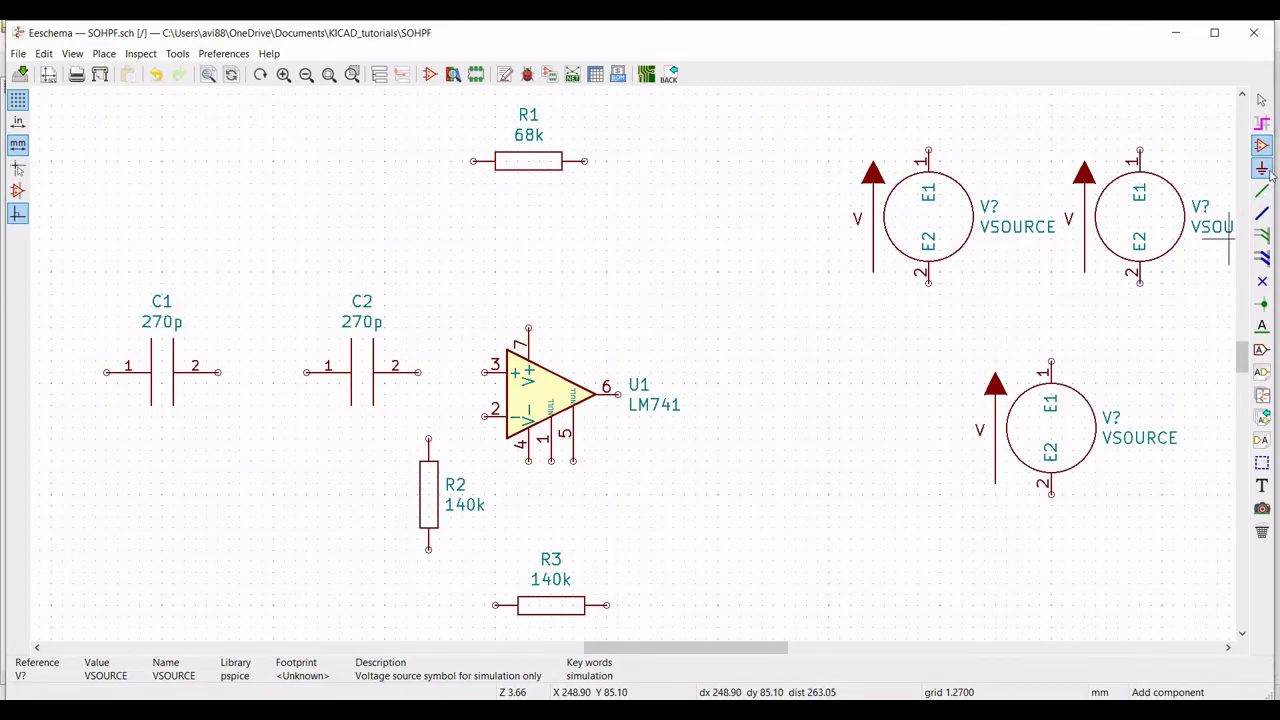
left_click(915, 293)
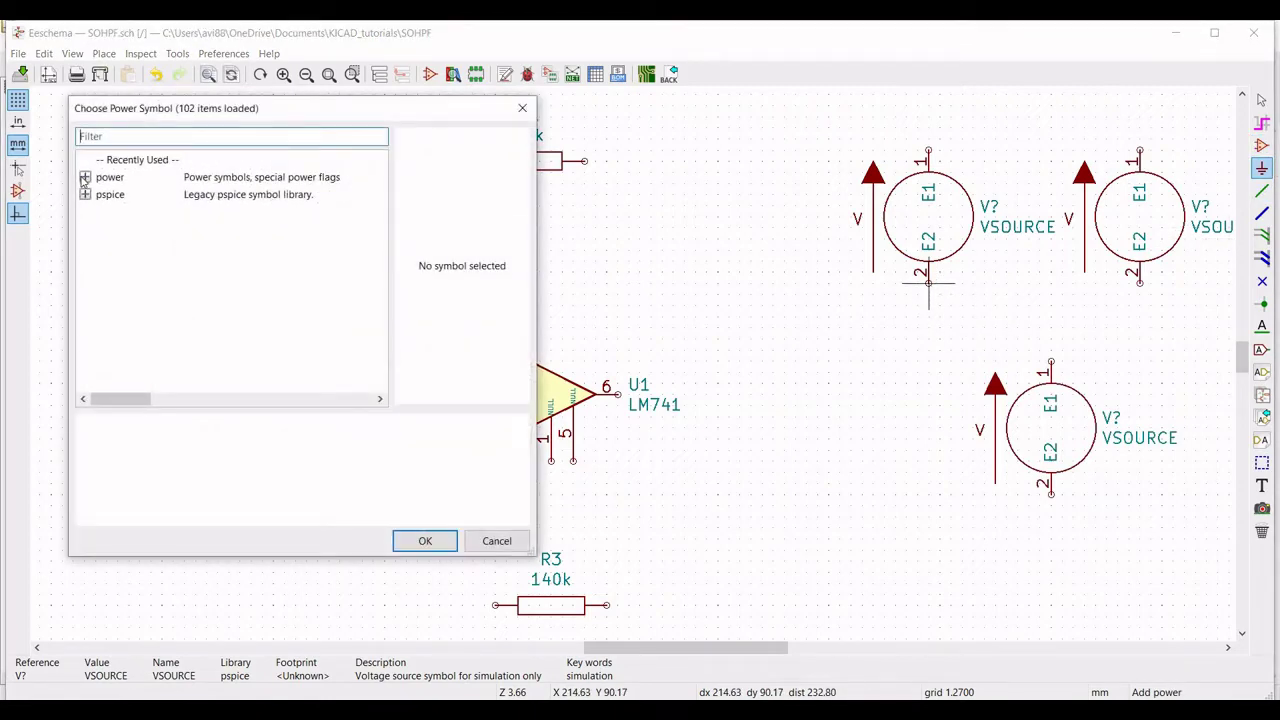
type("gnd")
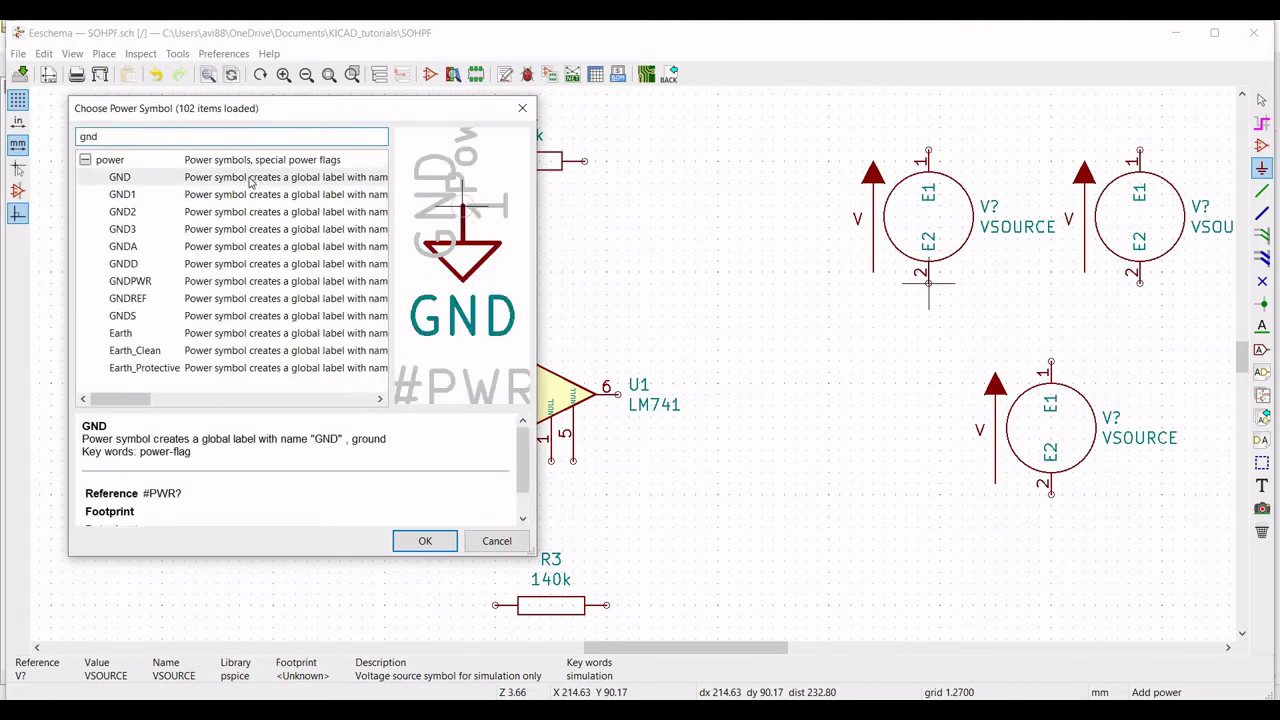
left_click(250, 178)
left_click(420, 540)
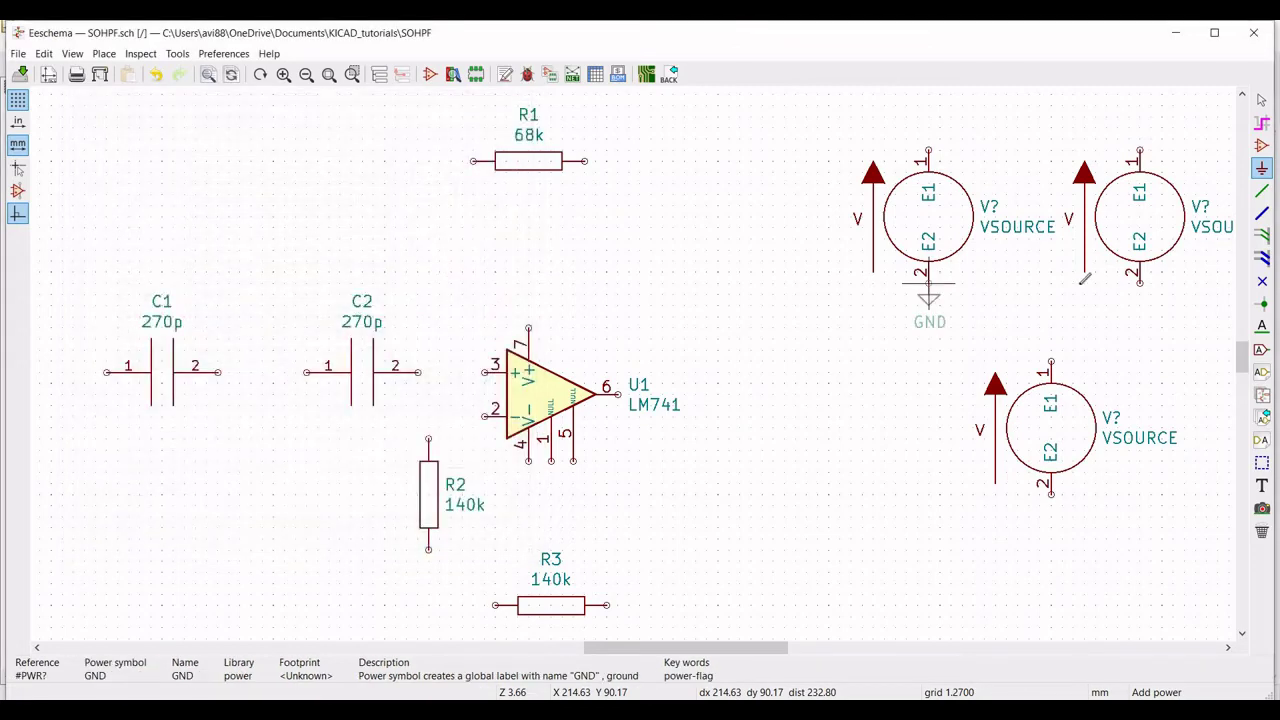
Attach GND power symbols to pin 2 of the other two voltage sources.
left_click(1138, 285)
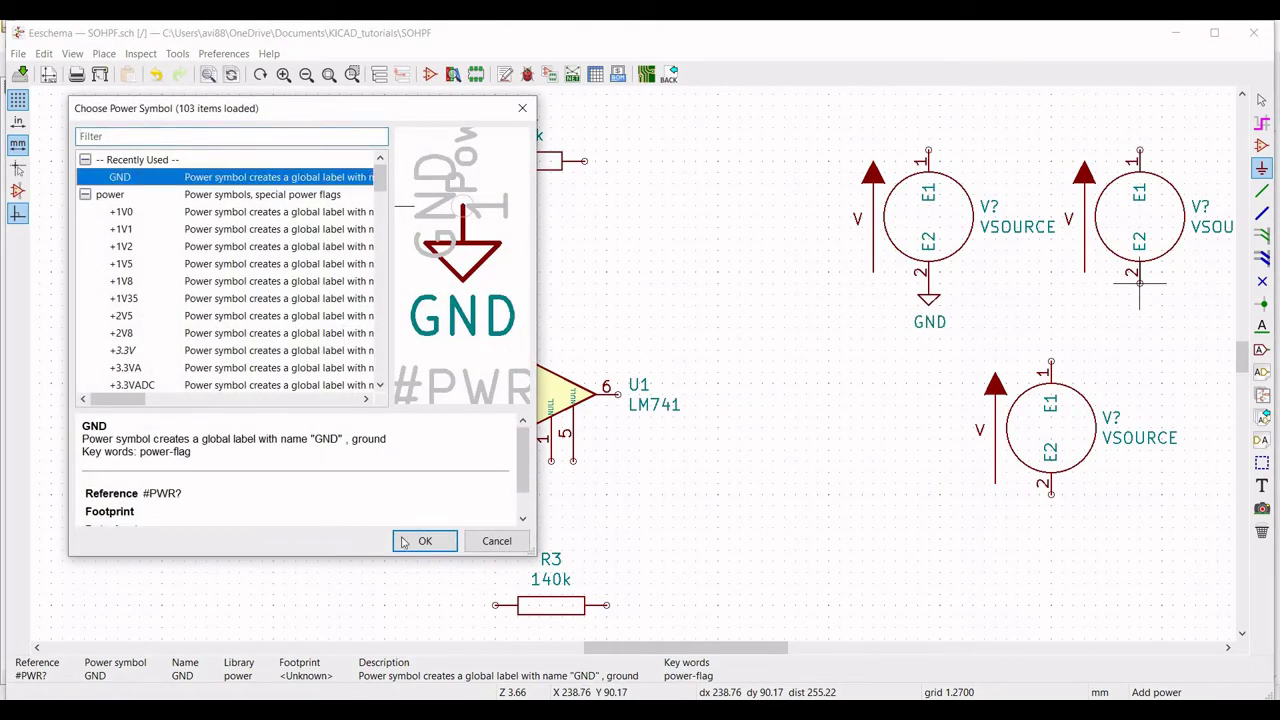
key("Return")
left_click(1138, 285)
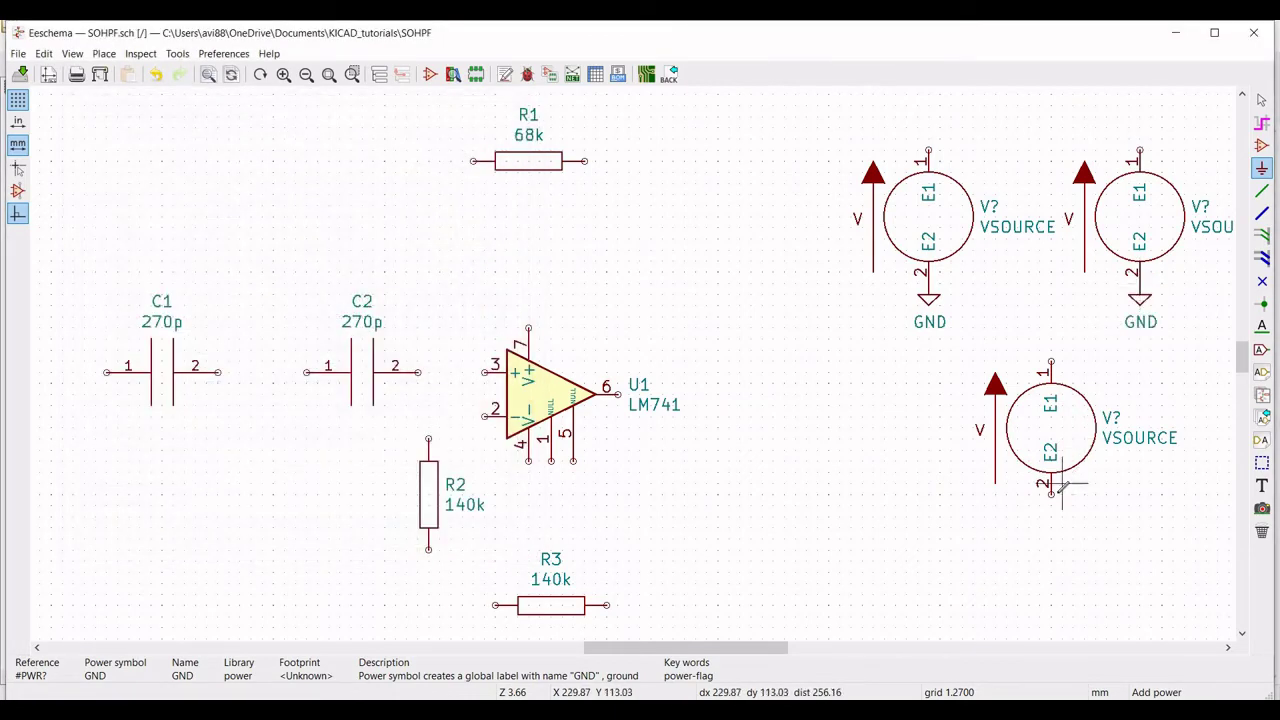
left_click(1050, 493)
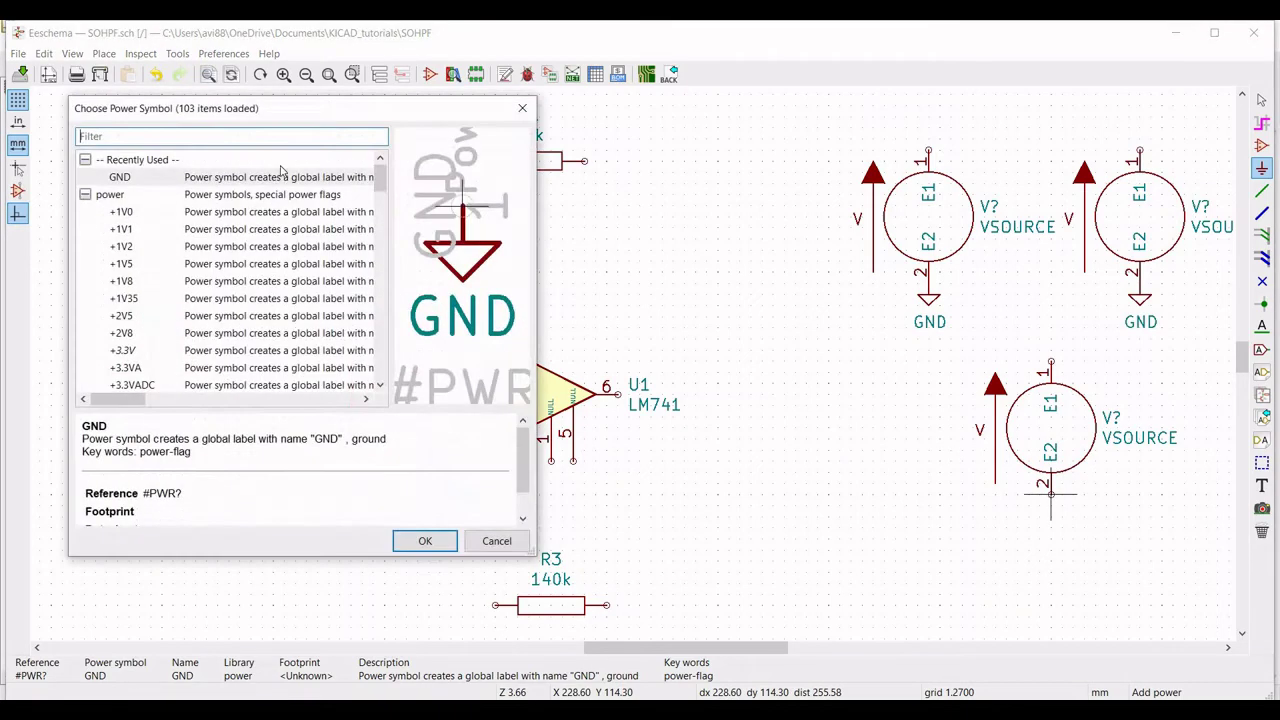
left_click(424, 540)
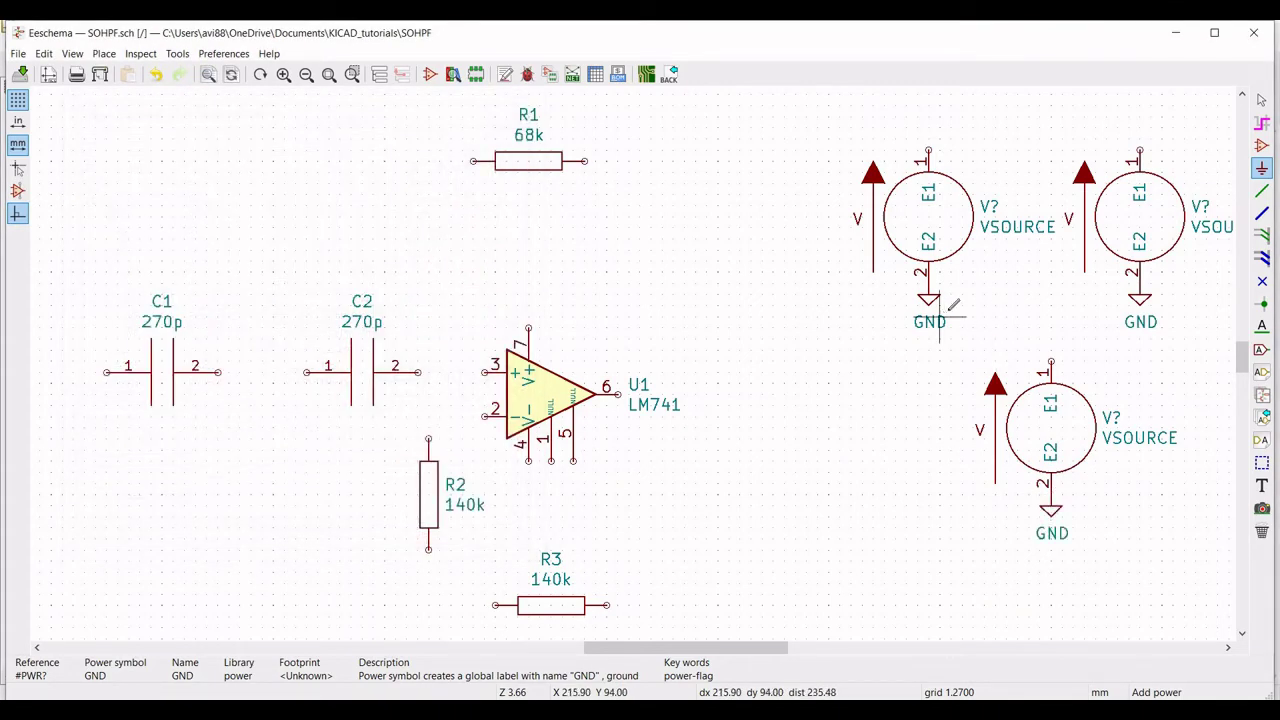
Attach a global label Vcc to pin 1 of the first voltage source.
left_click(1262, 350)
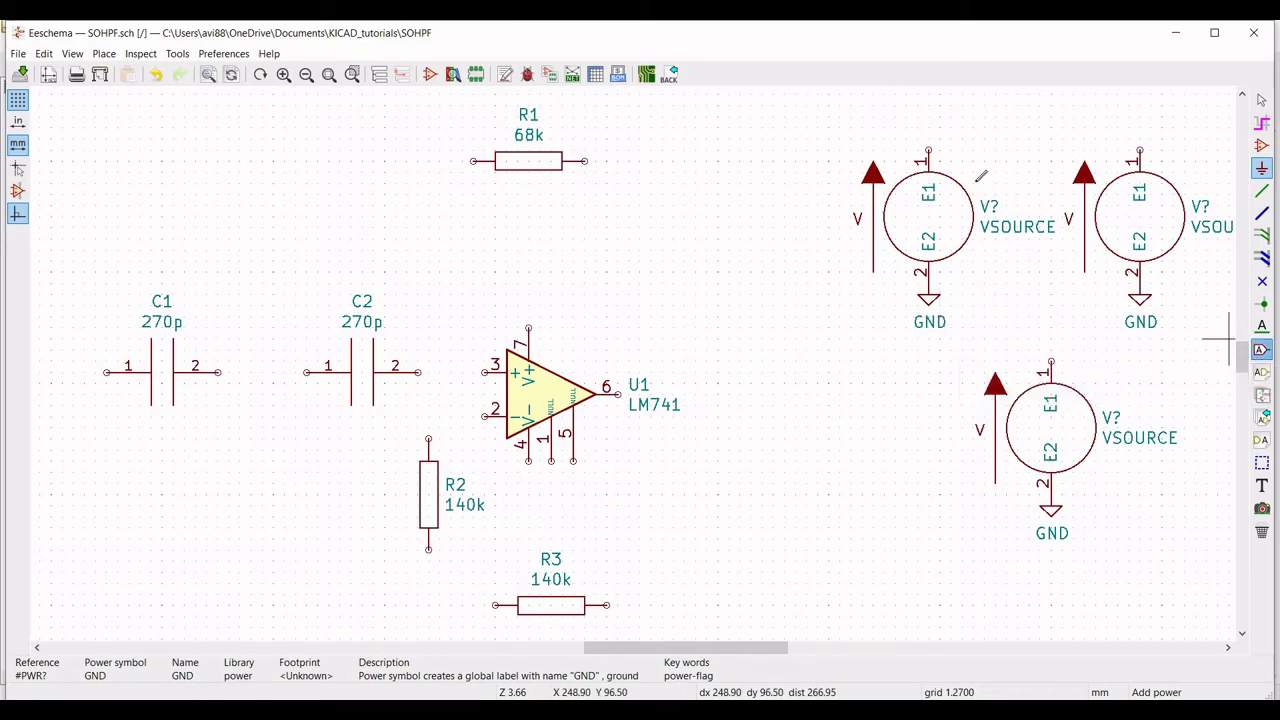
left_click(928, 127)
type("Vcc")
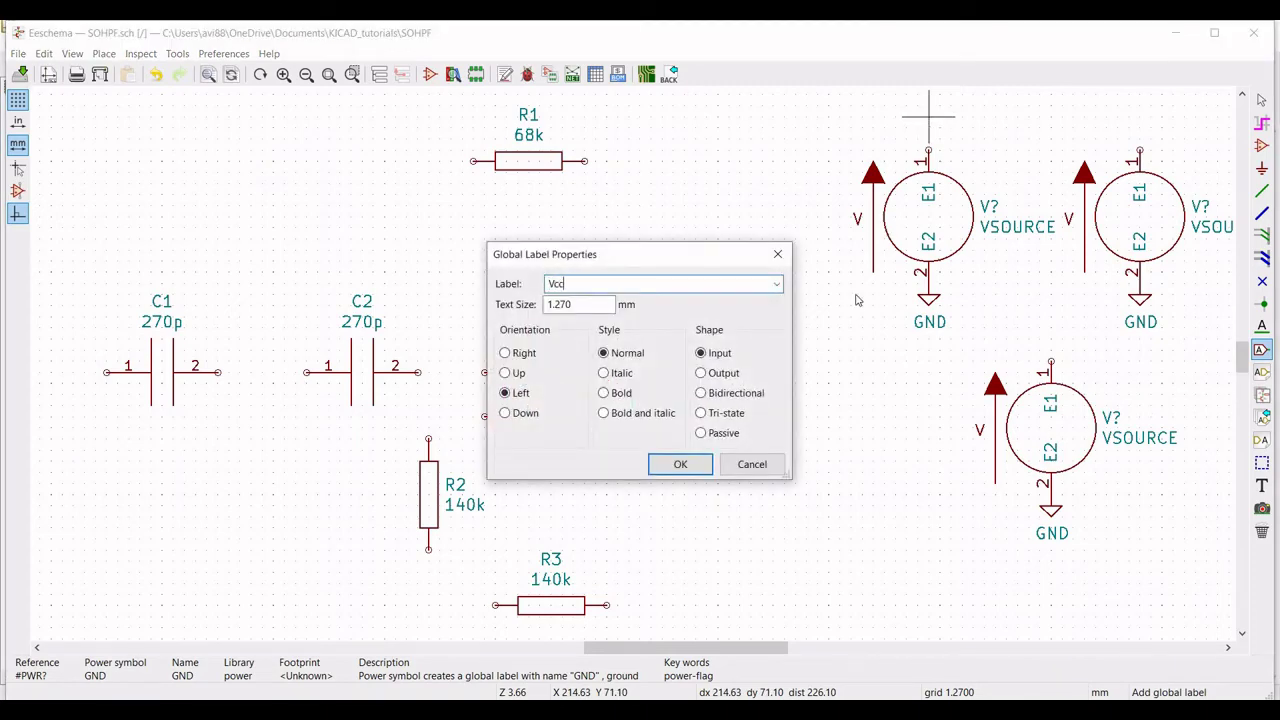
key("Return")
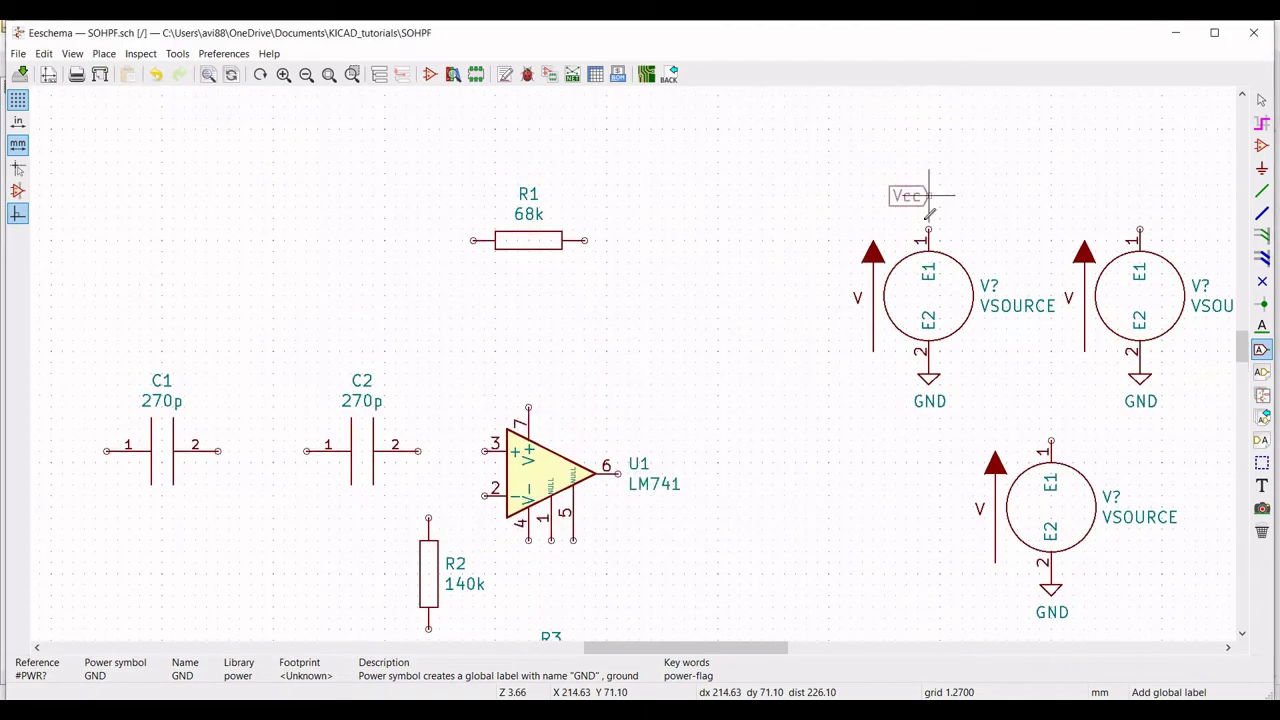
left_click(928, 230)
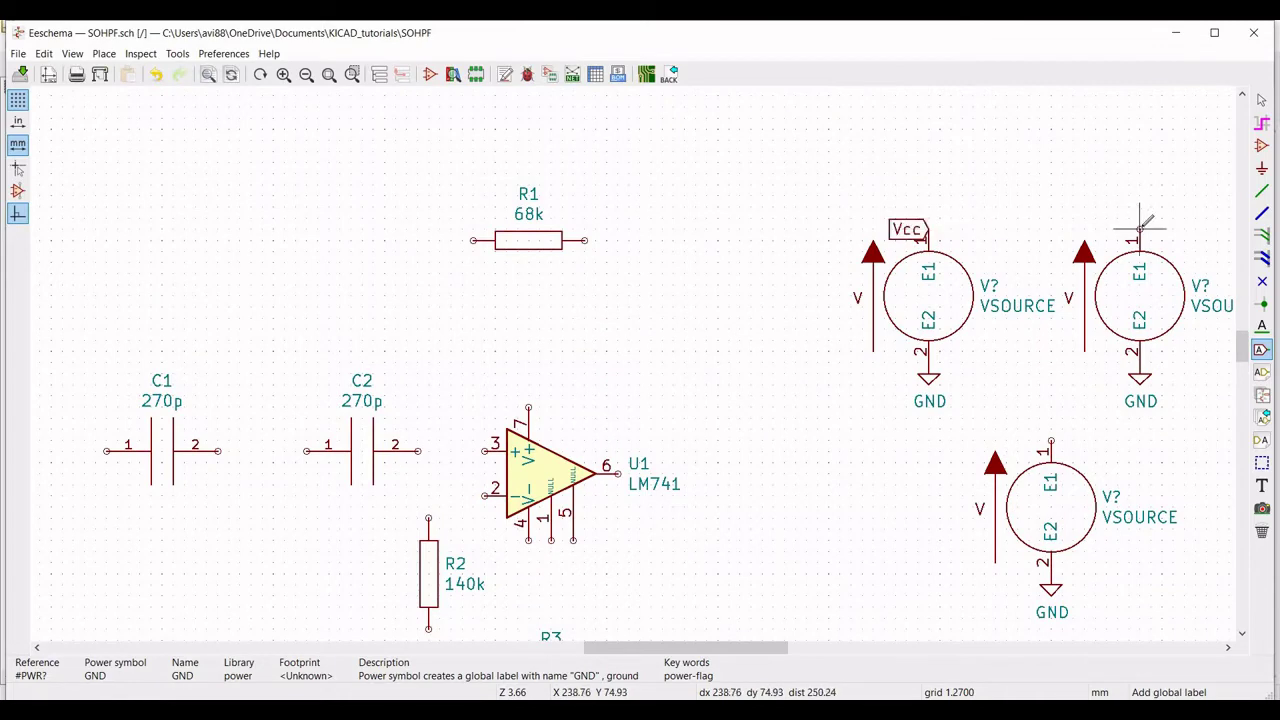
Attach global labels to pin 1 of the other sources: Vee on the upper one and Vin on the lower one.
left_click(1140, 231)
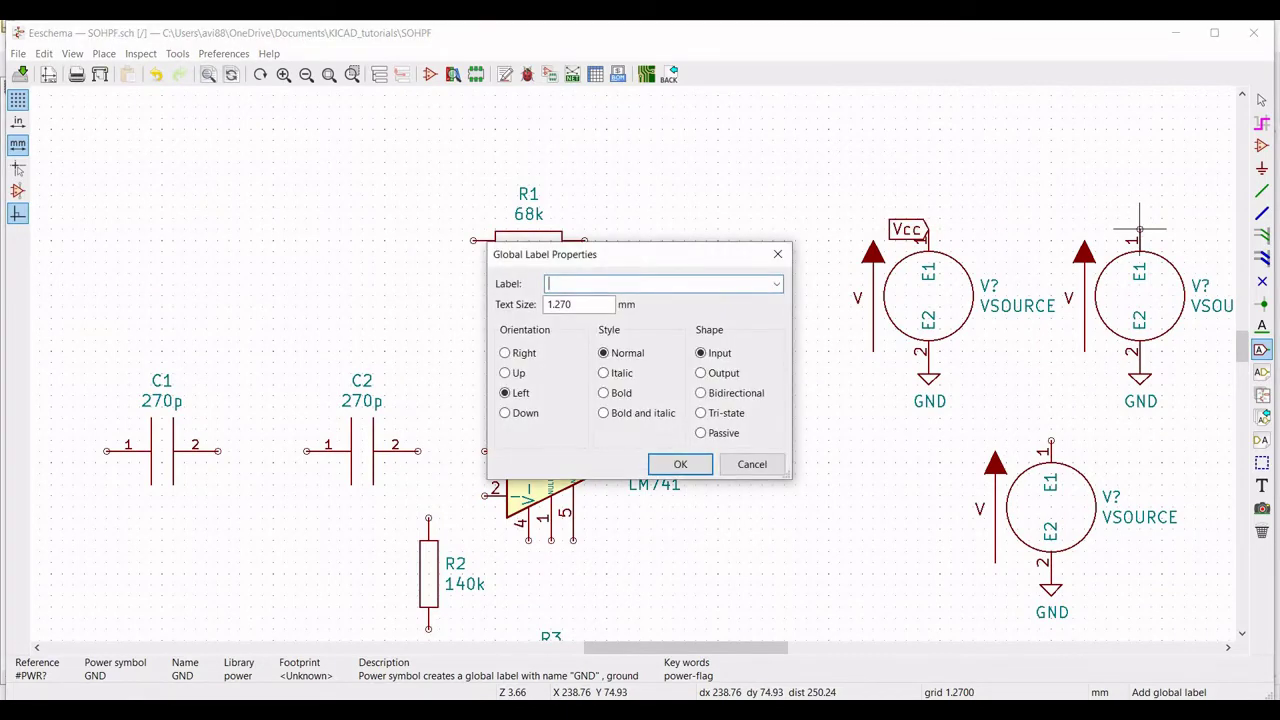
type("Vee")
left_click(680, 464)
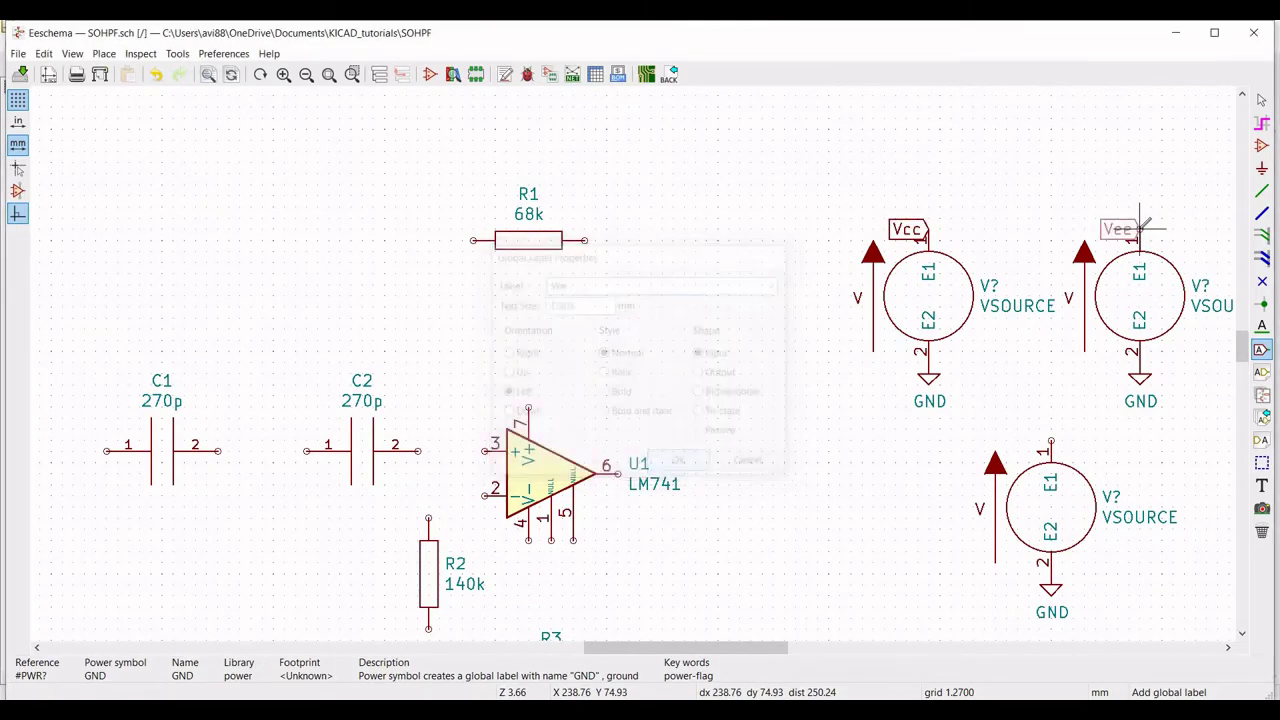
left_click(1140, 230)
left_click(1051, 441)
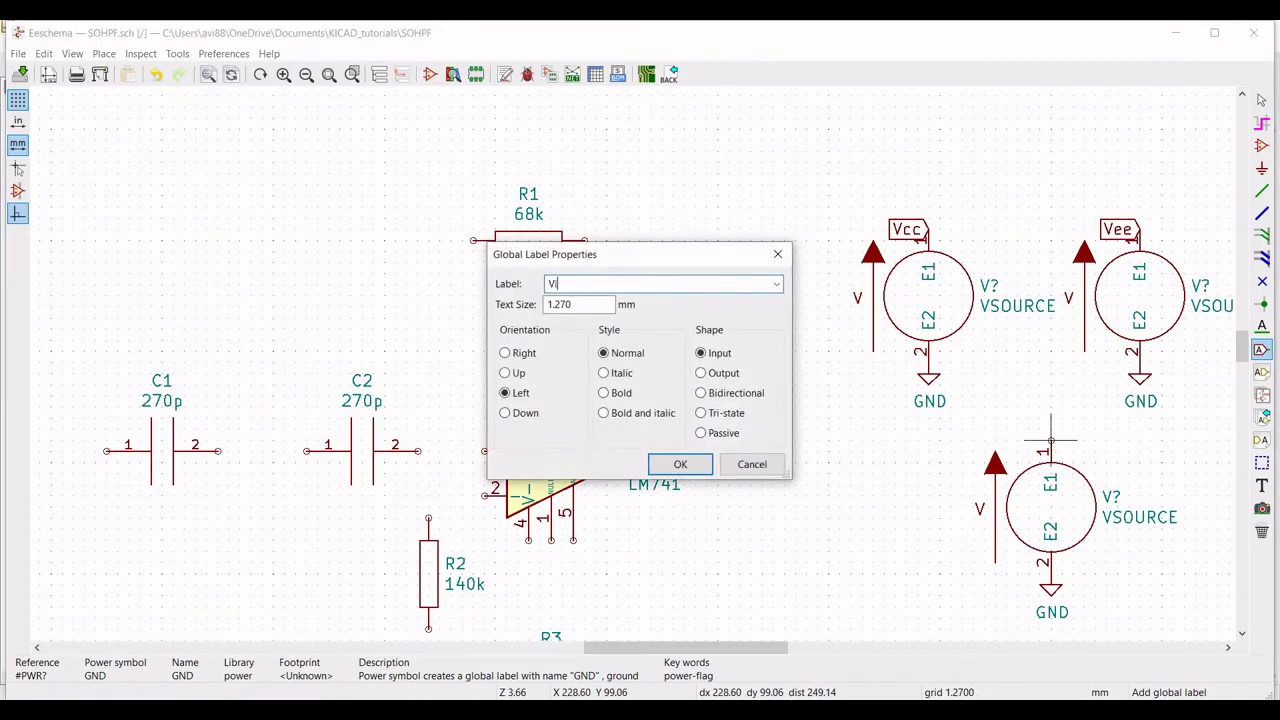
left_click(680, 464)
left_click(1051, 440)
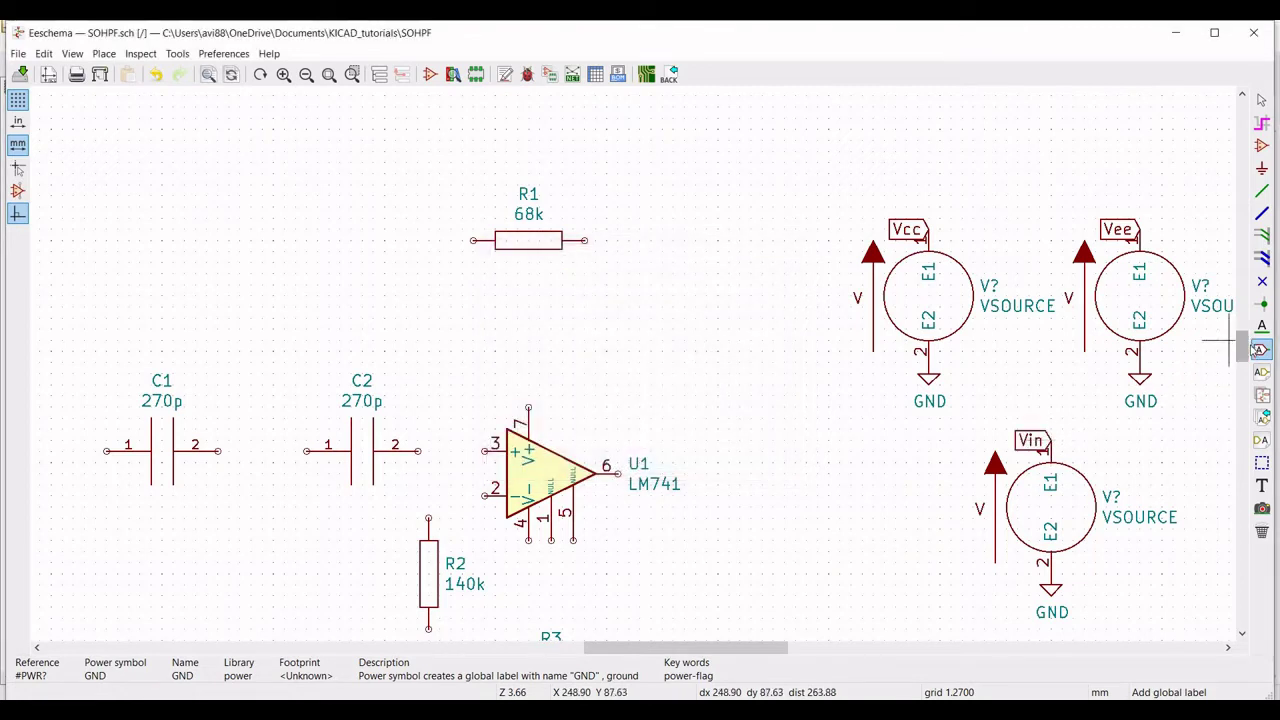
Wire C1 pin 2 to C2 pin 1, and C2 pin 2 to the op-amp's pin 3.
scroll(1247, 350, "down", 2)
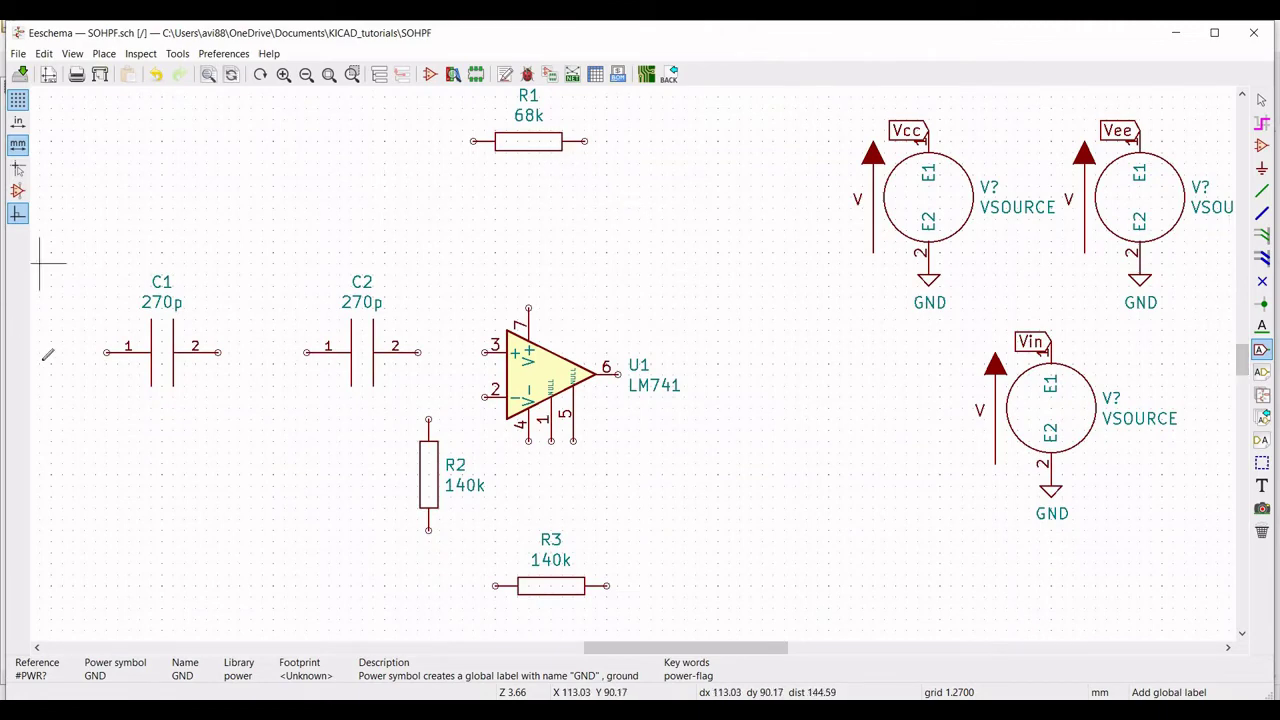
left_click(1262, 190)
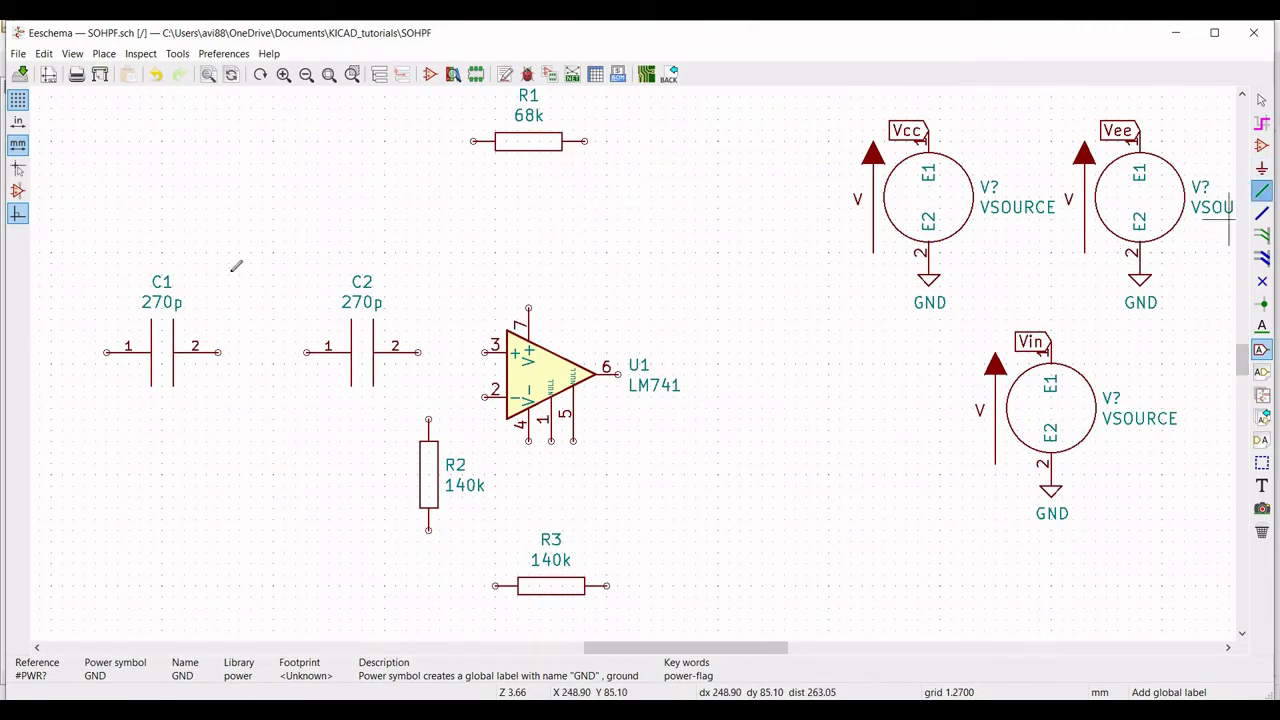
left_click(245, 350)
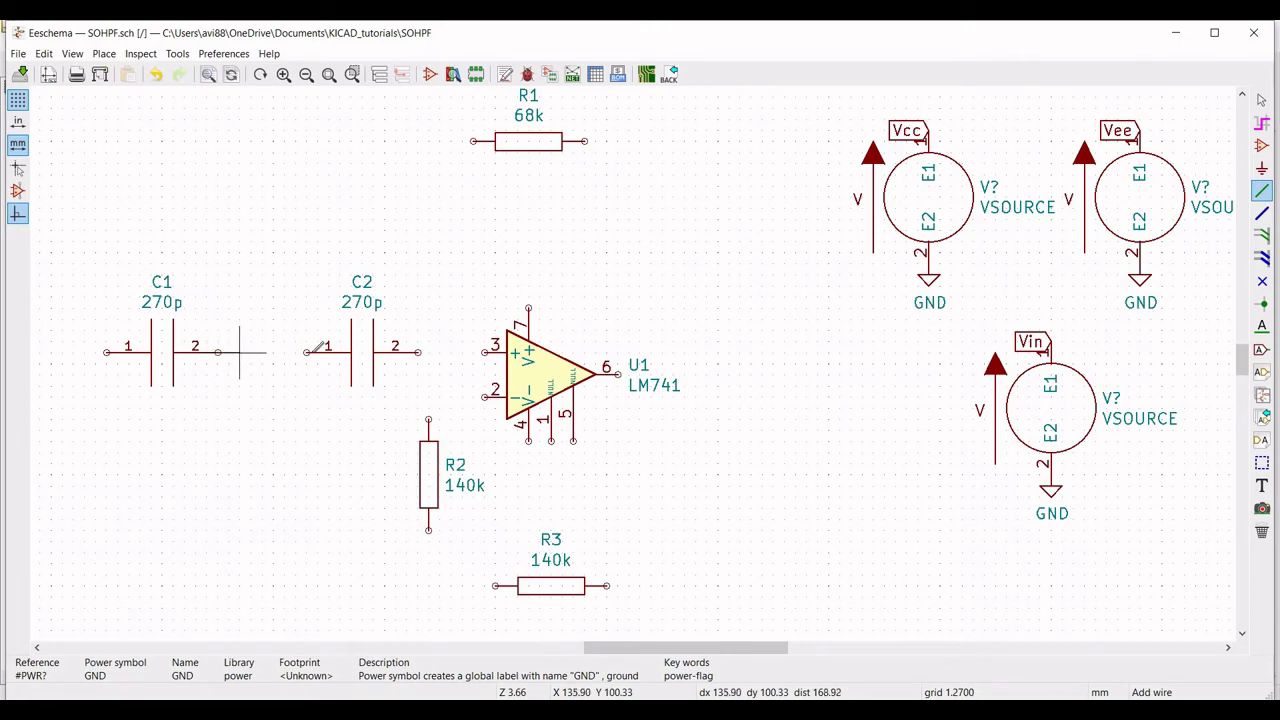
left_click(306, 352)
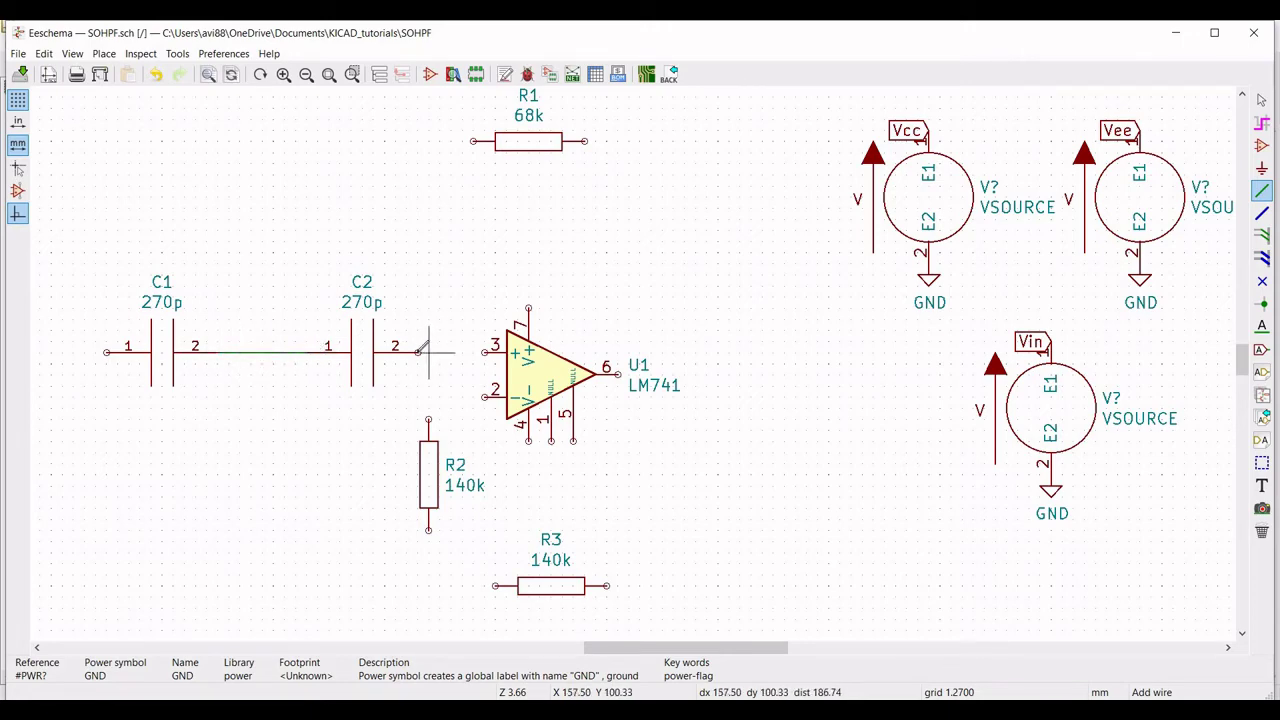
left_click(441, 352)
left_click(485, 352)
Wire R2's upper end to the wire between C2 and pin 3, and R1's left end to the wire between C1 and C2.
left_click(428, 418)
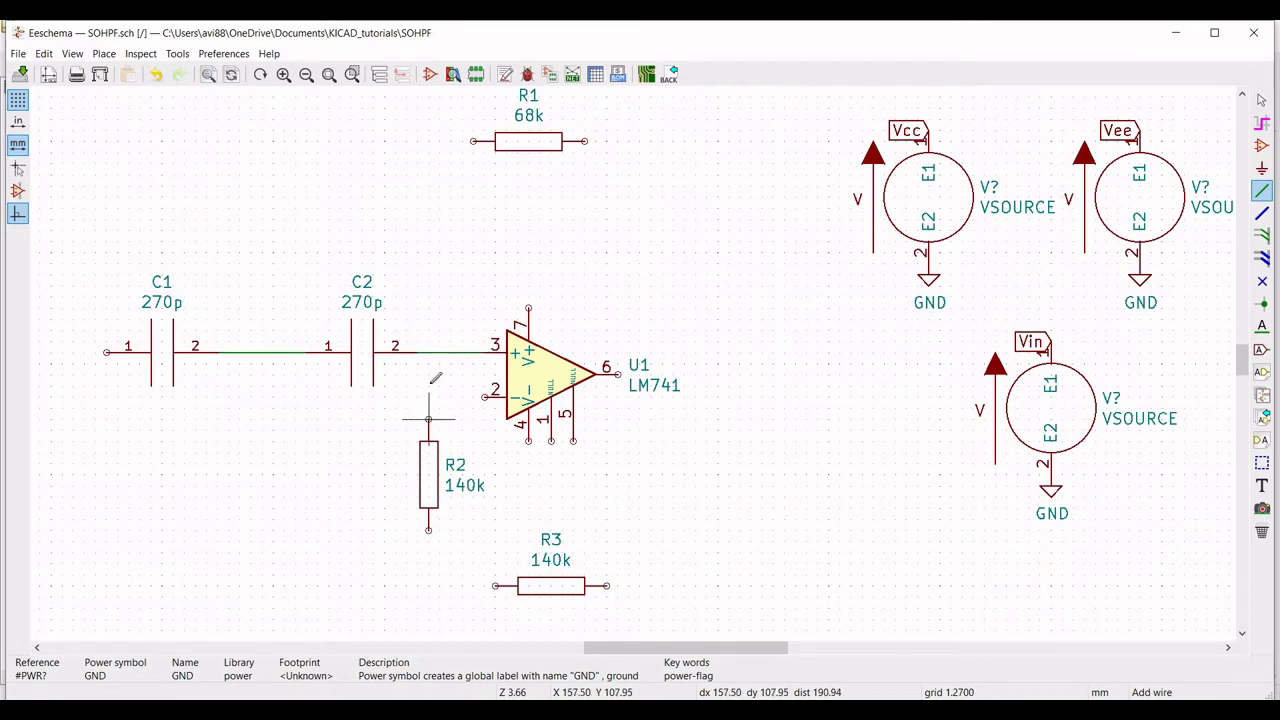
left_click(428, 352)
left_click(473, 141)
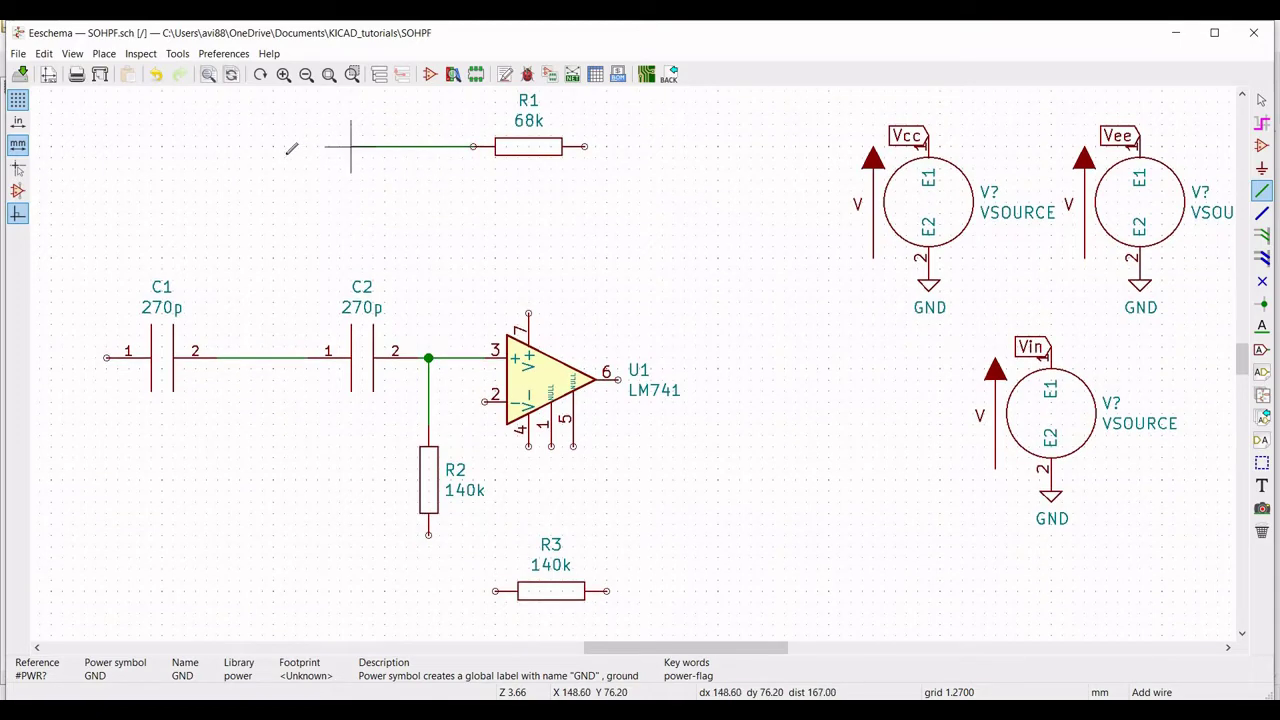
left_click(273, 357)
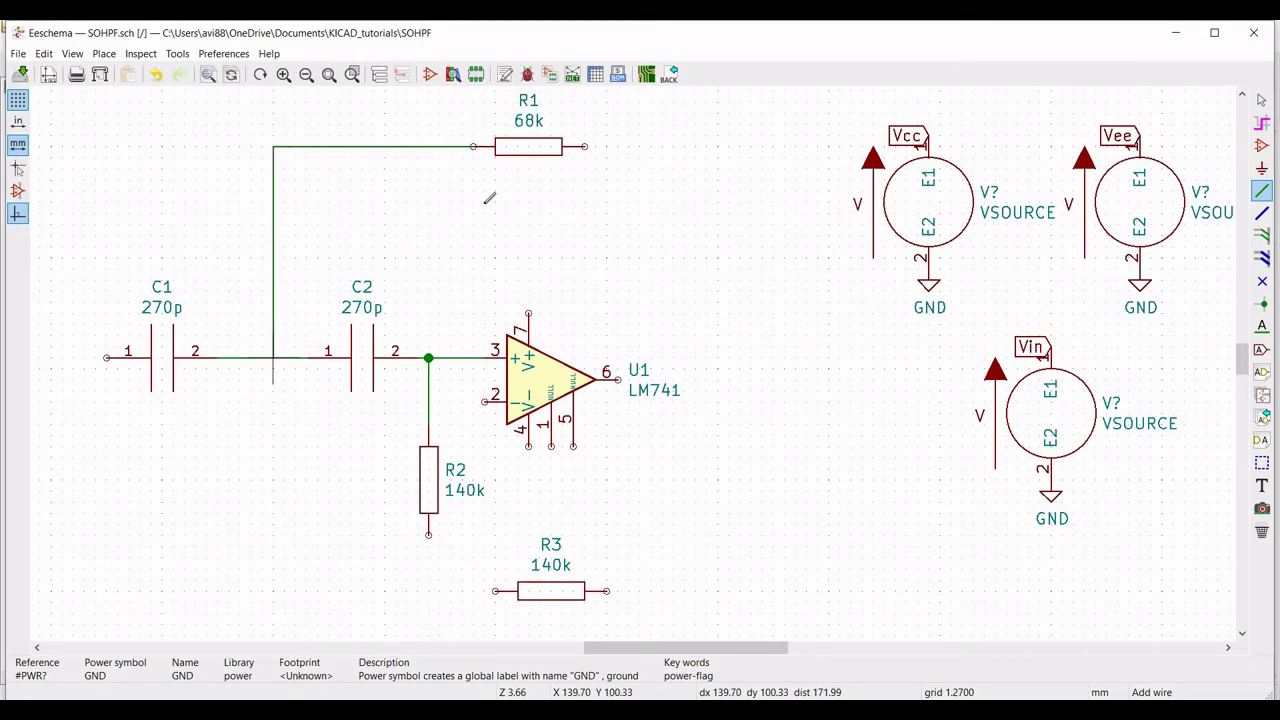
Wire R1's right end to the op-amp's output, pin 6, routing around the outside of U1.
left_click(584, 147)
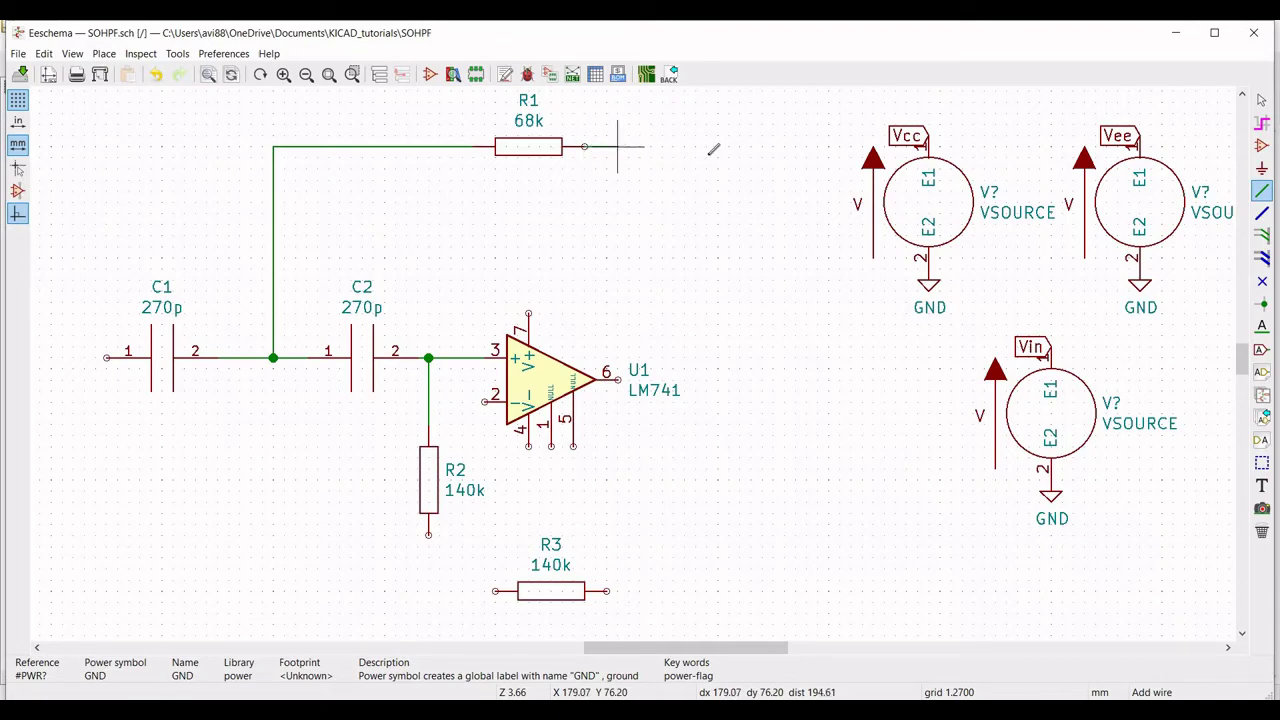
left_click(740, 378)
left_click(620, 378)
left_click(617, 378)
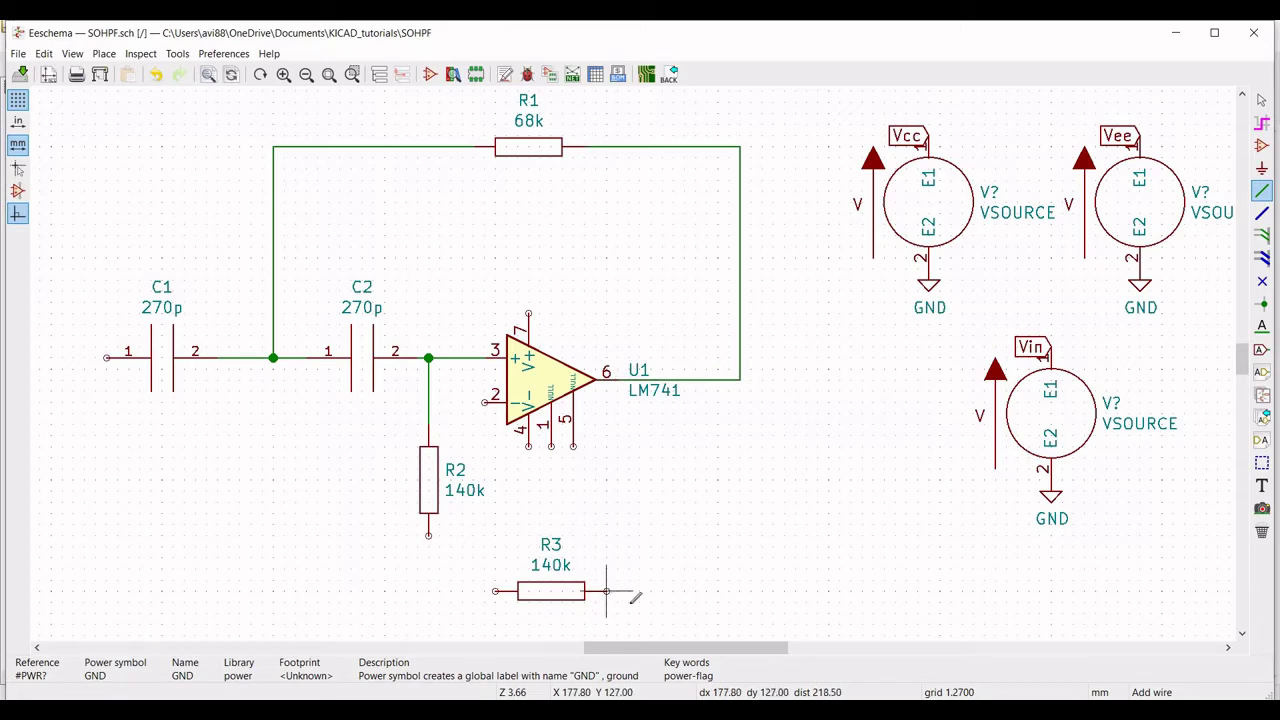
Wire R3's right end to the op-amp output wire and its left end to the op-amp's pin 2.
left_click(606, 591)
scroll(731, 429, "down", 2)
left_click(740, 312)
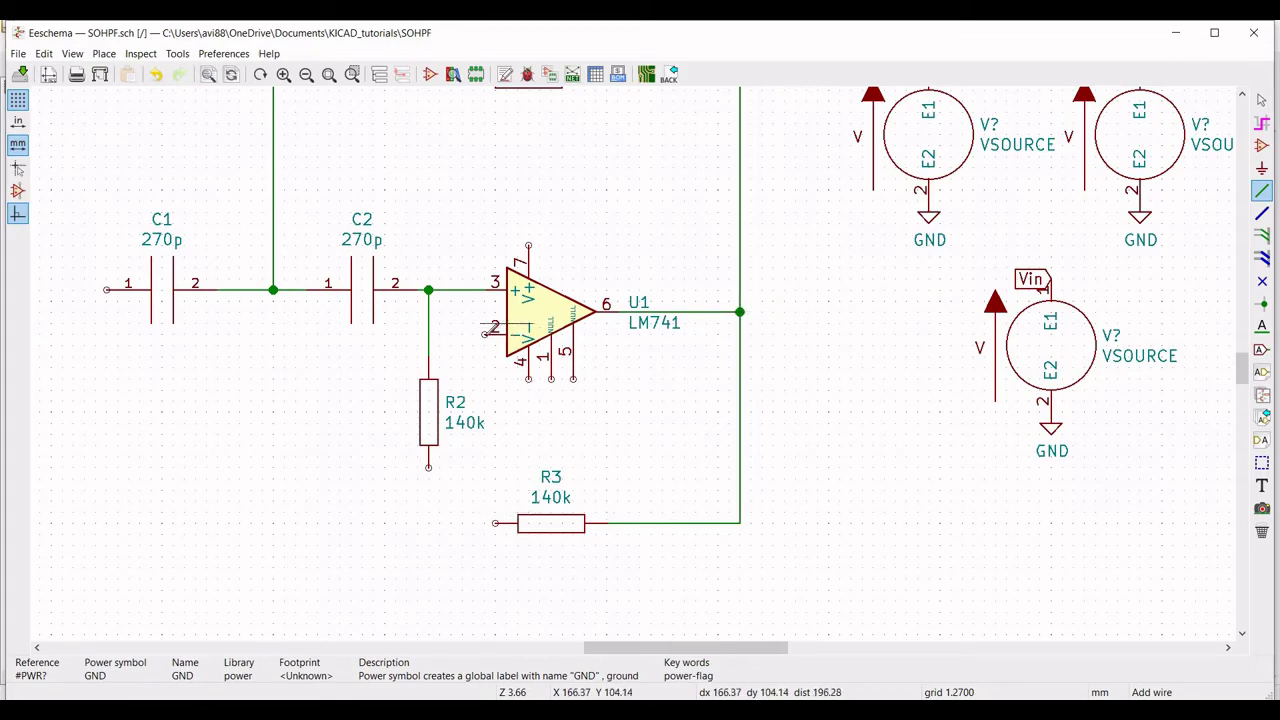
left_click(484, 333)
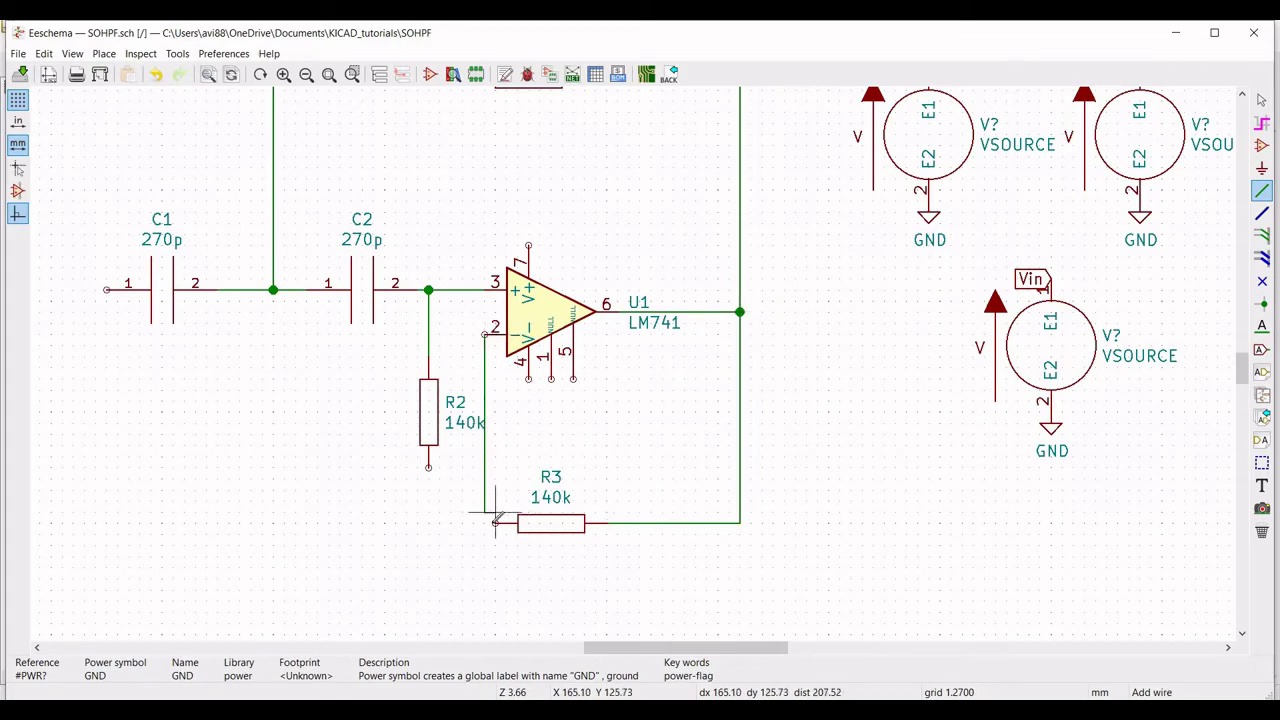
left_click(494, 522)
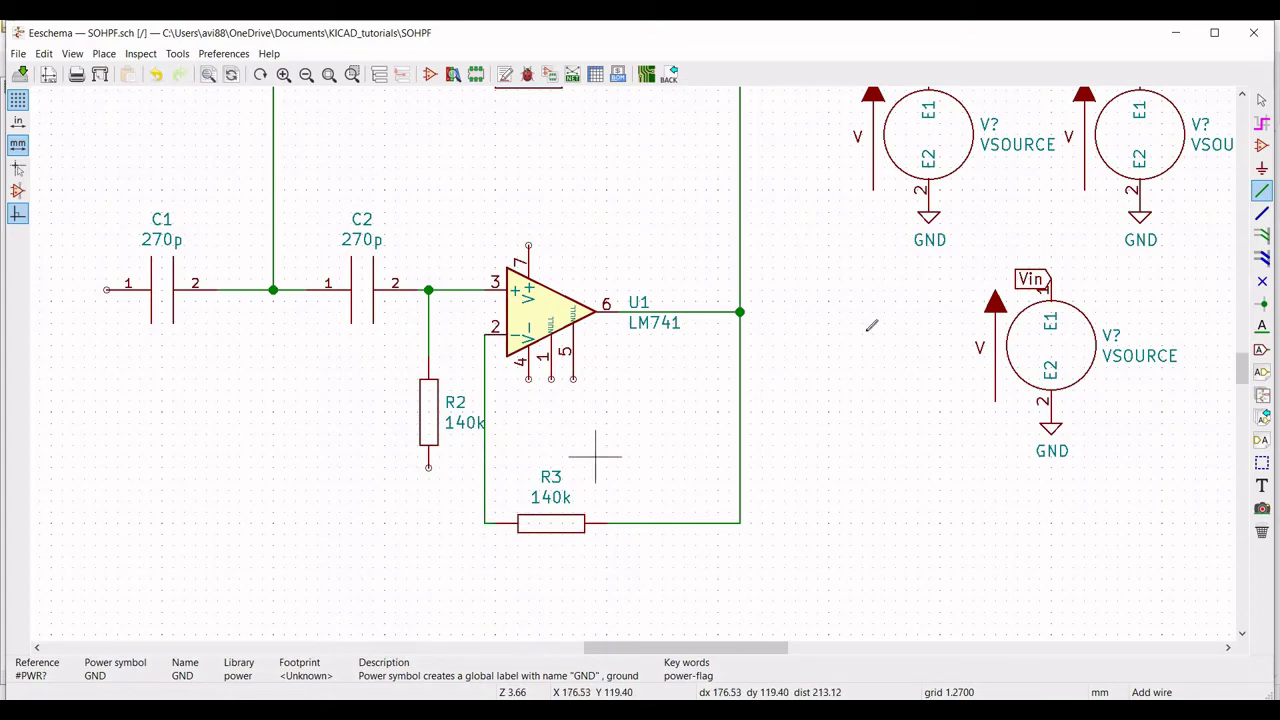
Place a GND power symbol on R2's lower end.
left_click(1262, 168)
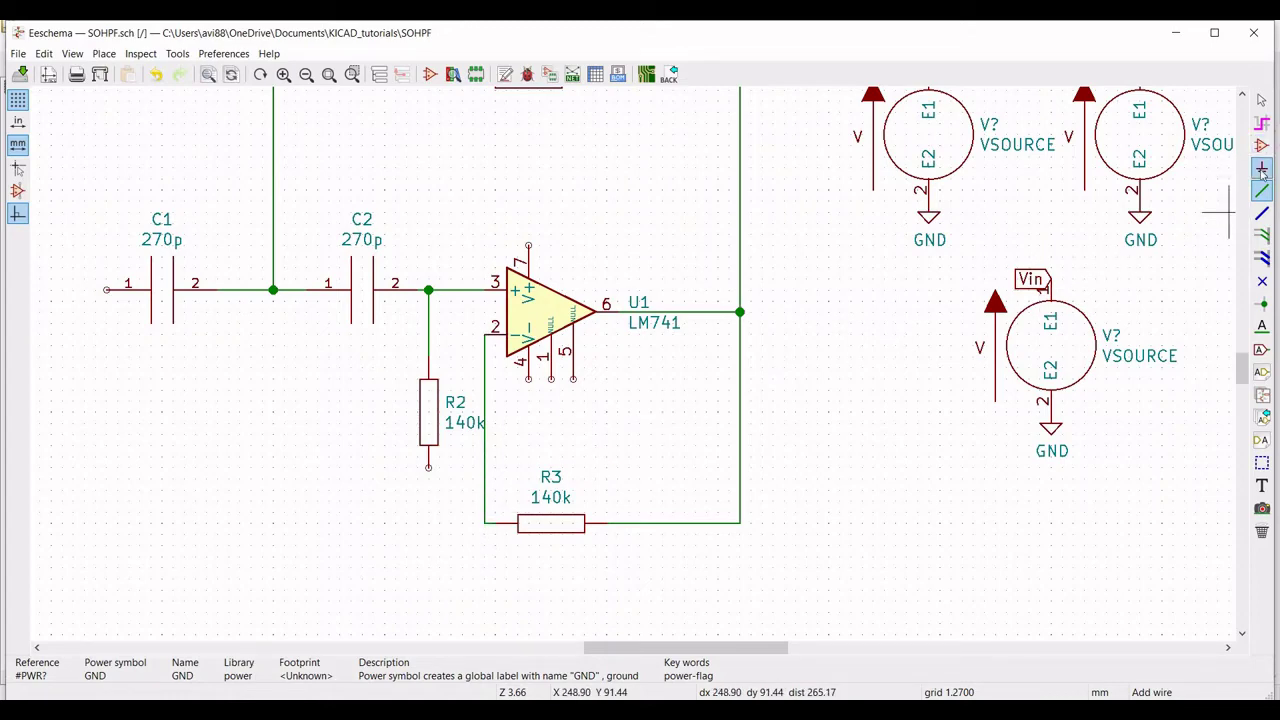
left_click(429, 468)
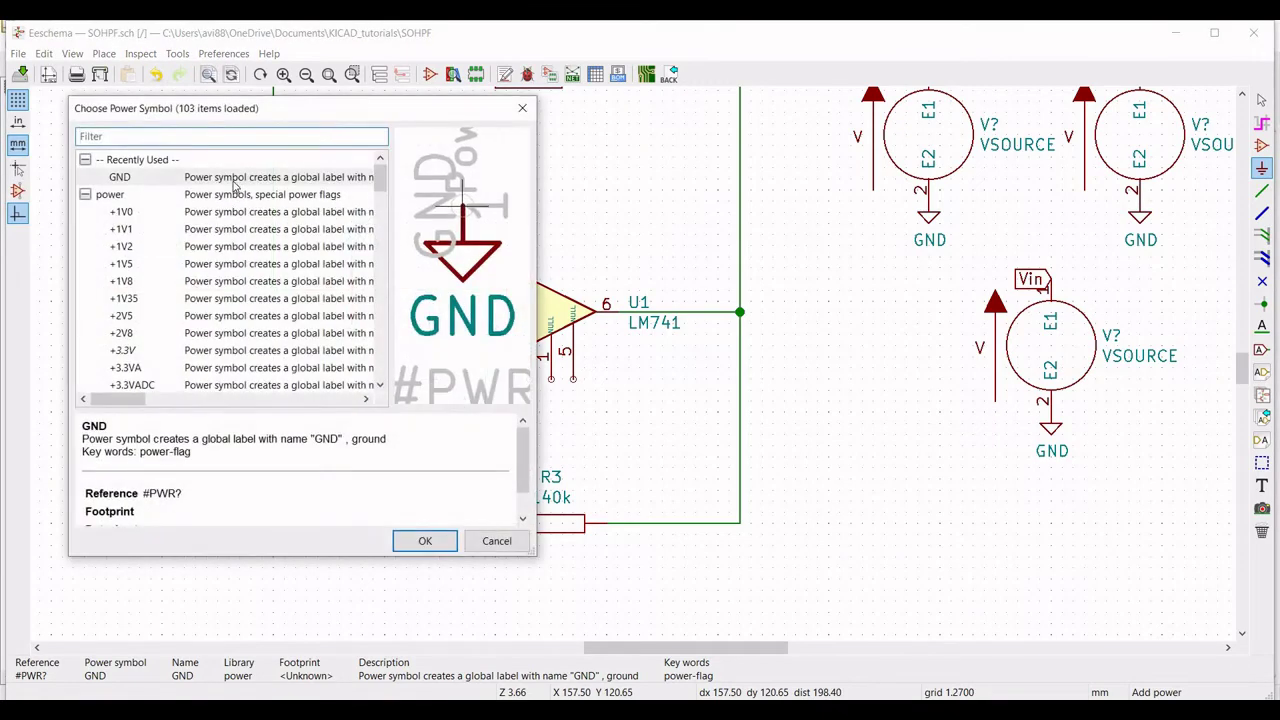
left_click(423, 540)
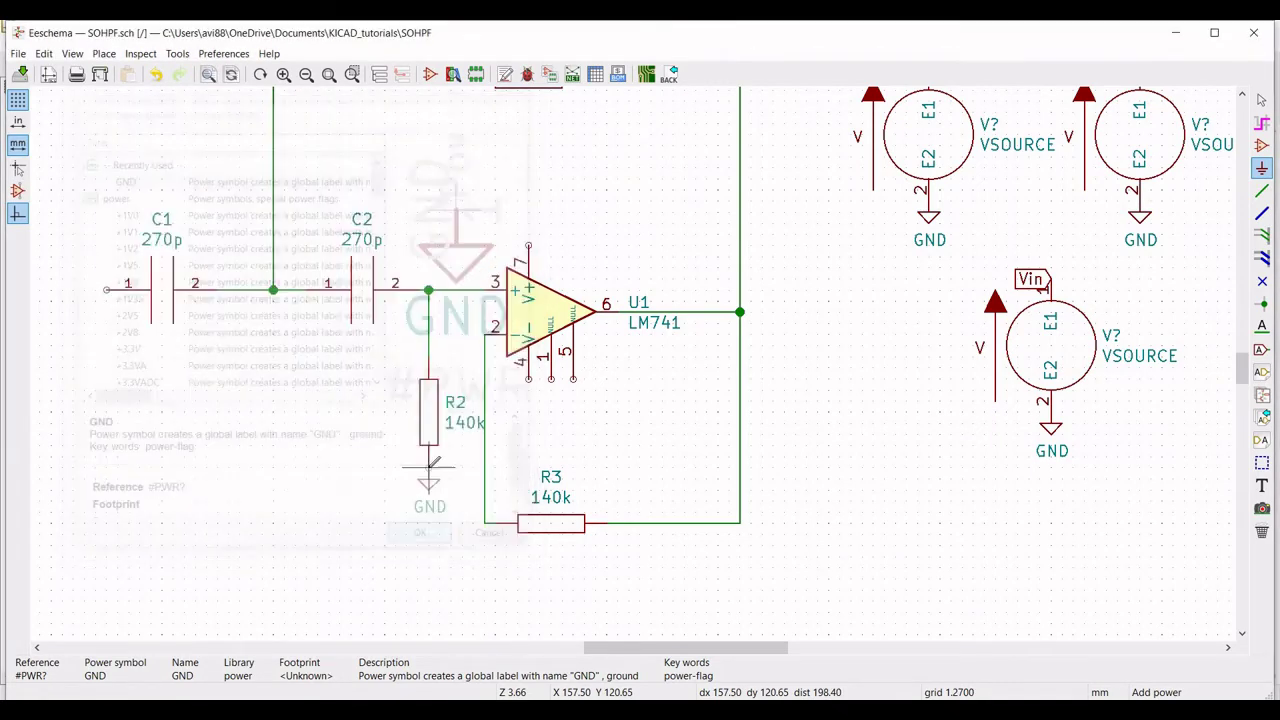
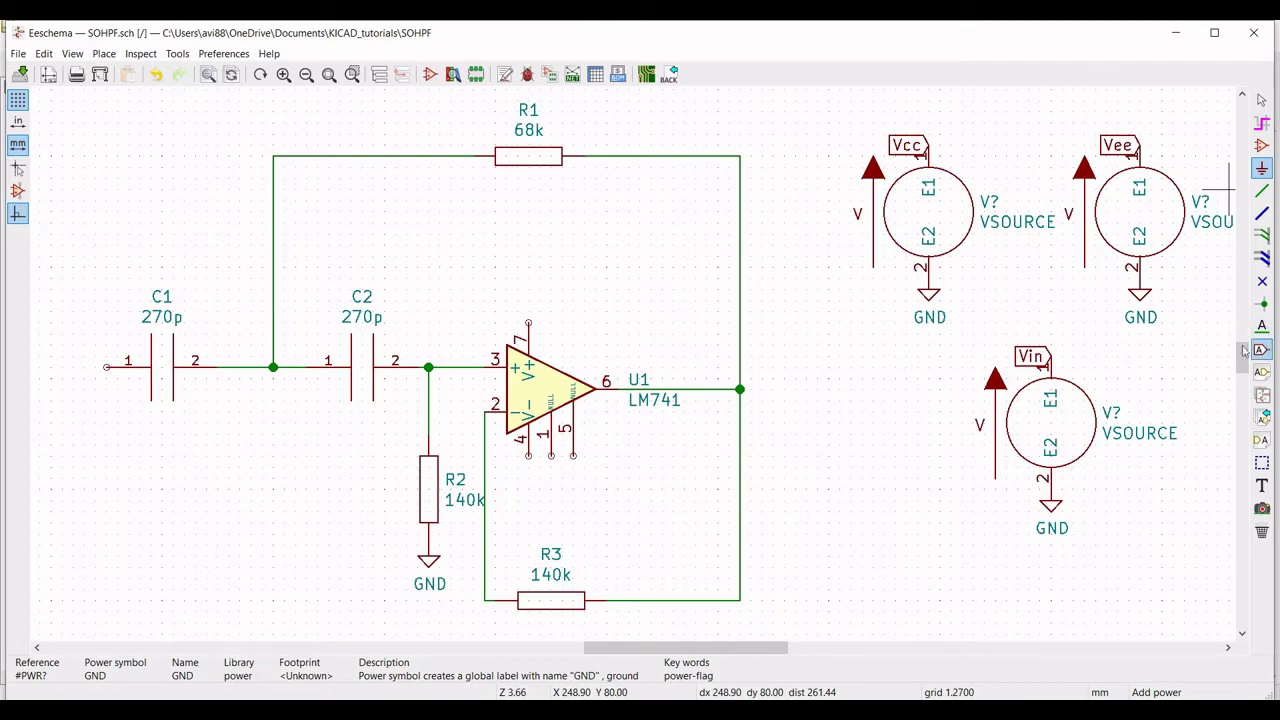
Place a global label Vin just left of C1, with left orientation and input shape.
left_click(1262, 349)
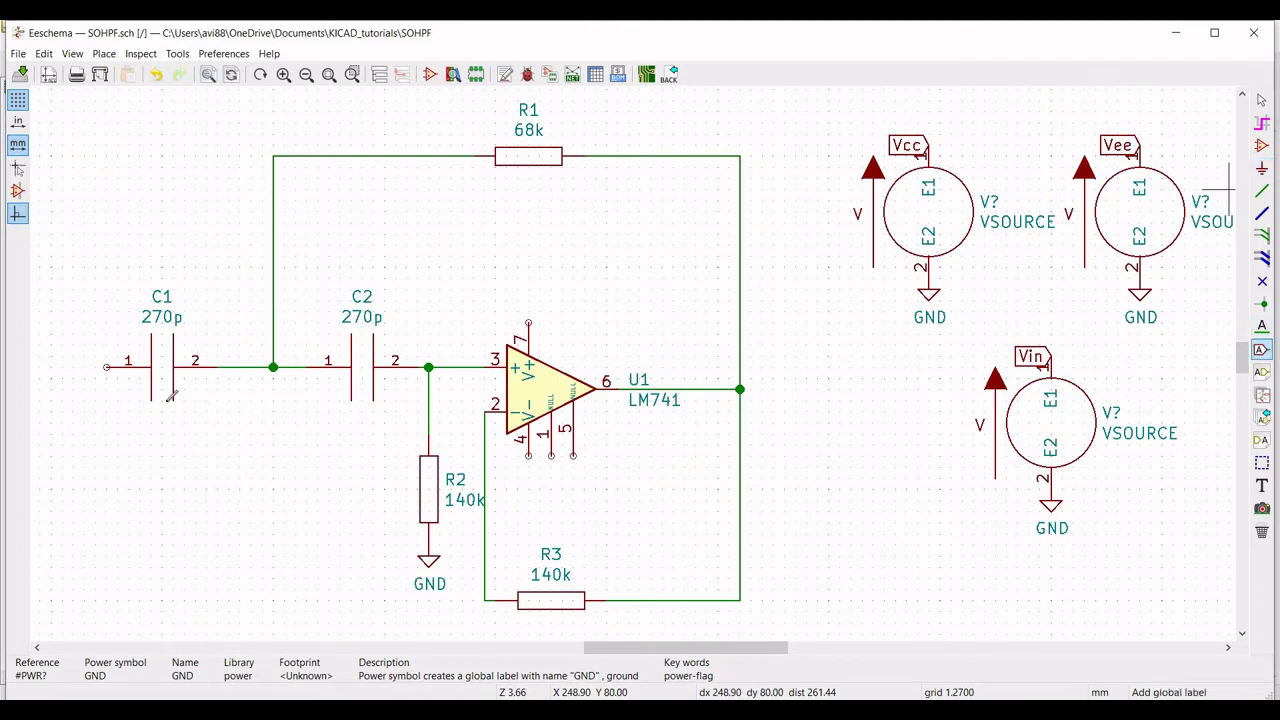
left_click(73, 367)
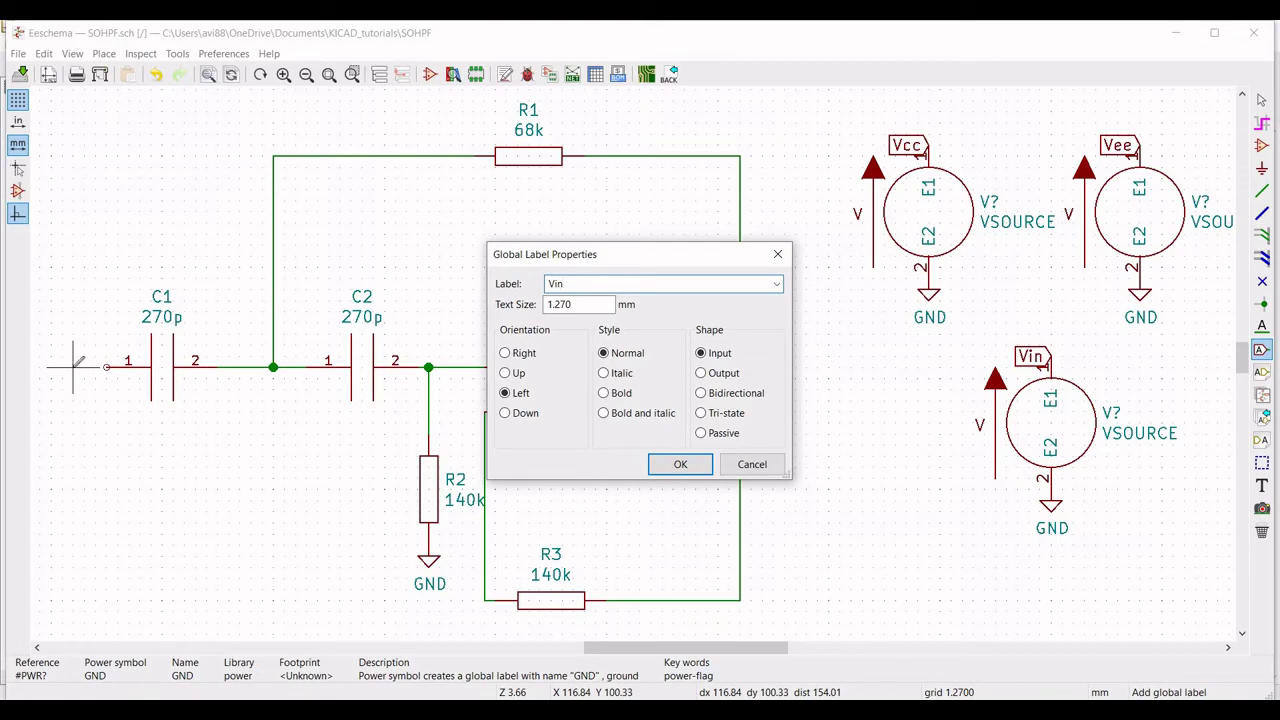
type("Vin")
key("Return")
left_click(148, 367)
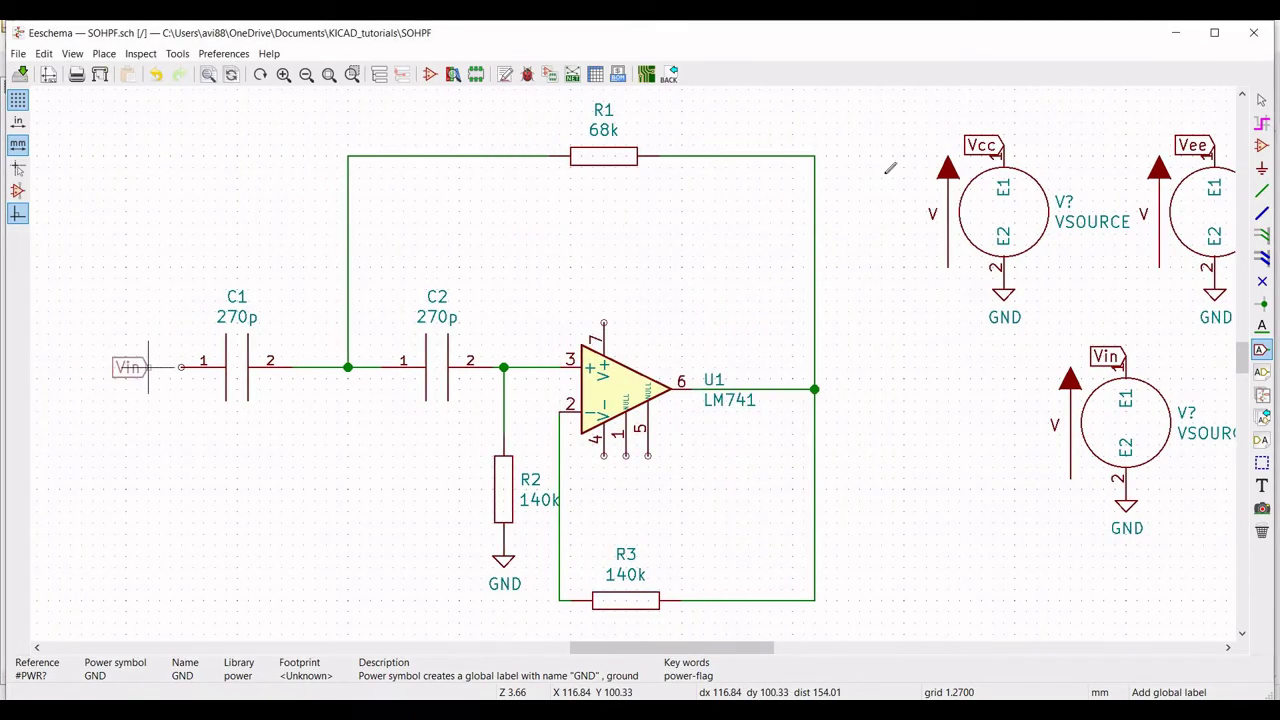
Wire the Vin label beside C1 to C1's pin 1.
left_click(1262, 190)
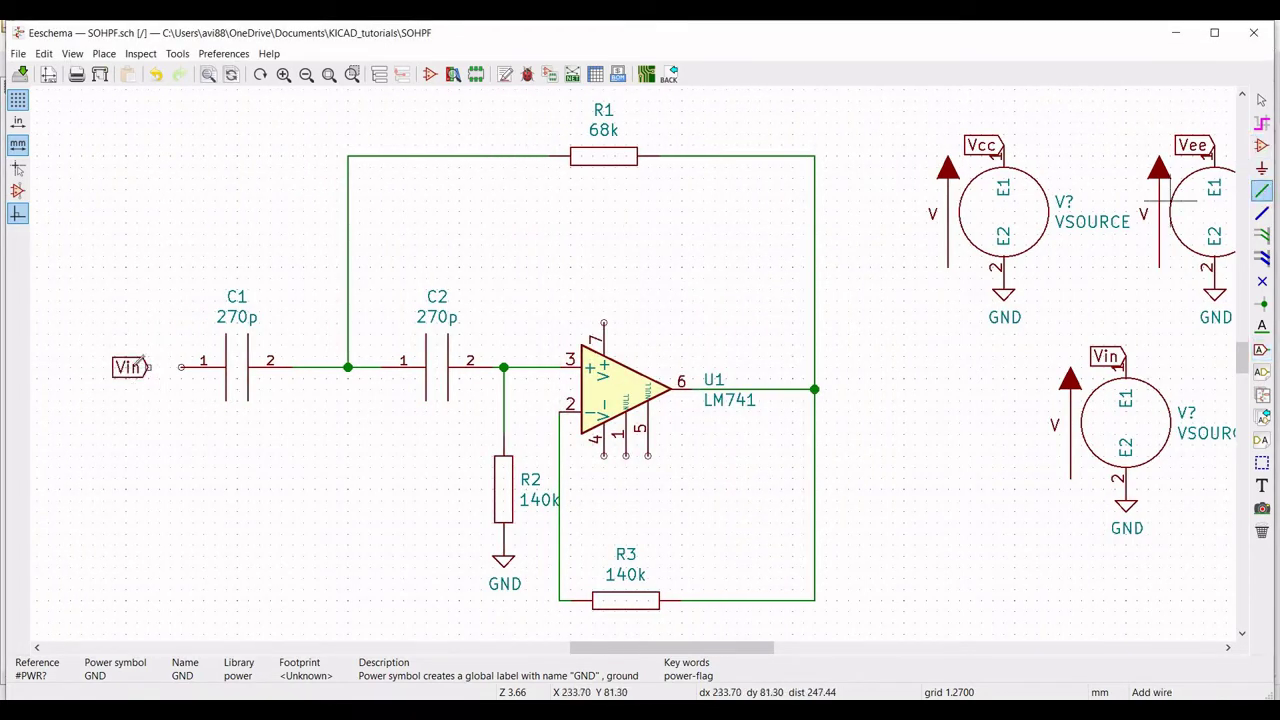
left_click(148, 367)
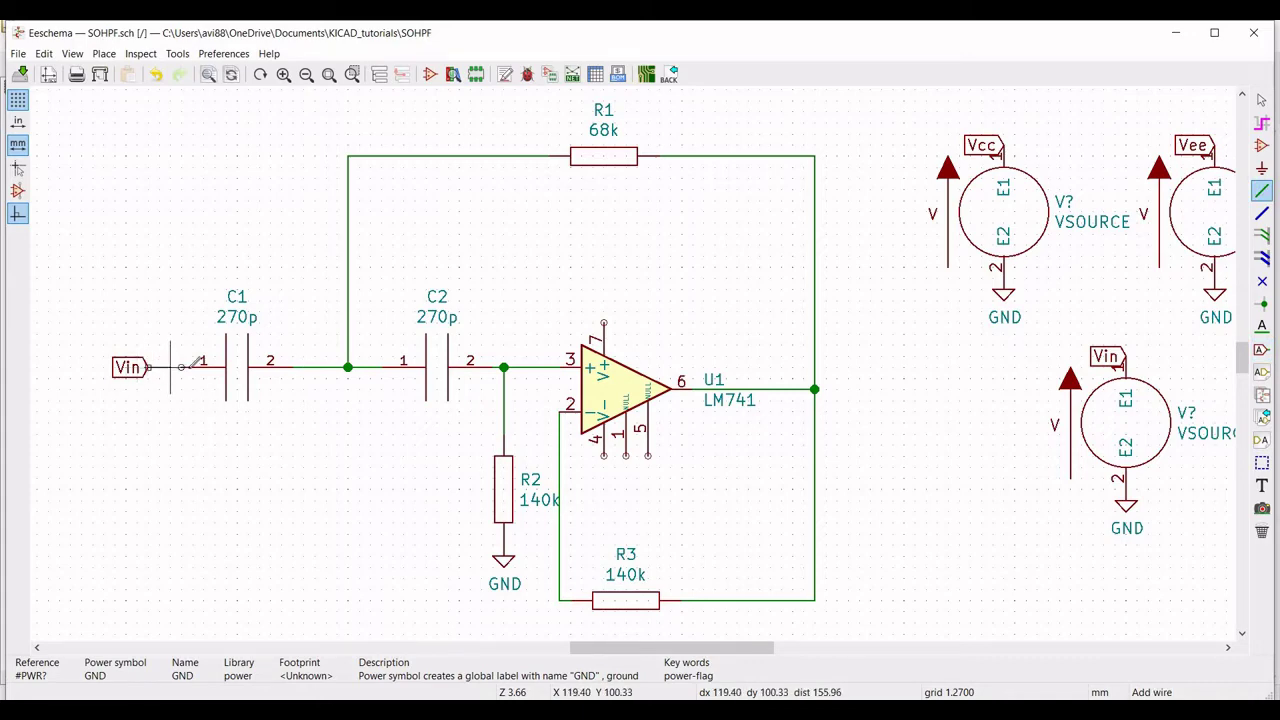
left_click(181, 367)
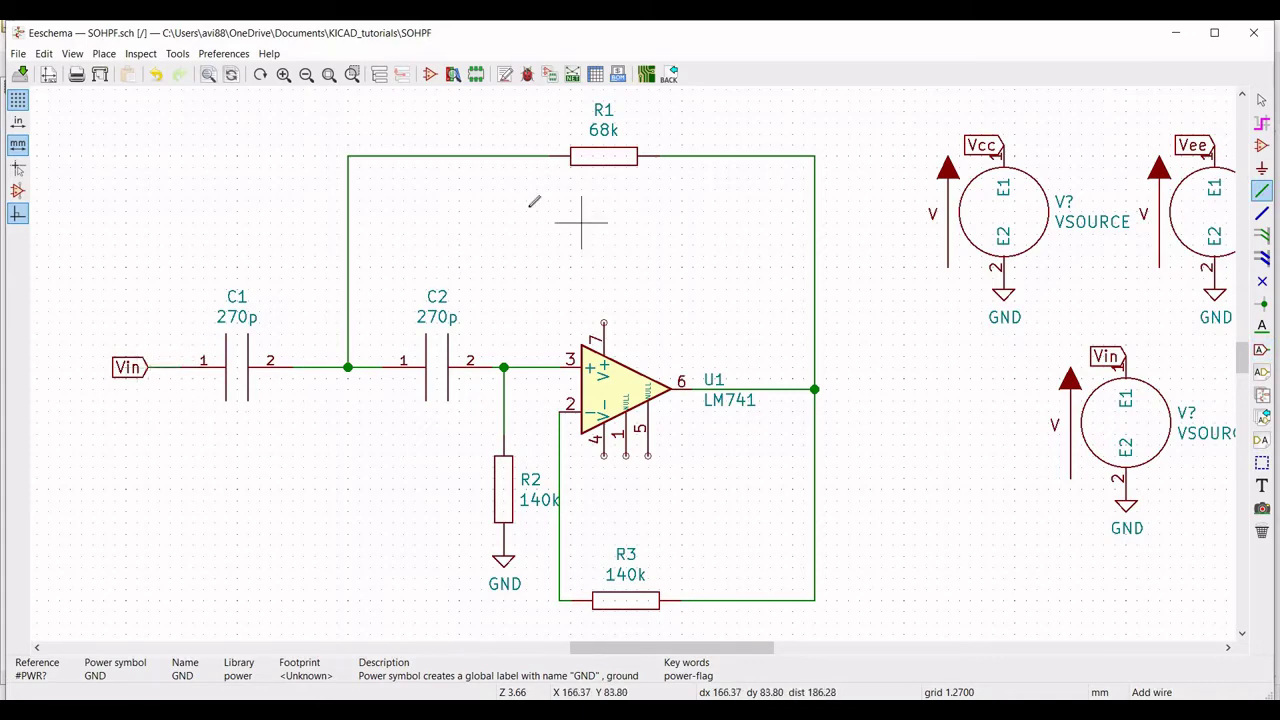
scroll(314, 91, "down", 1)
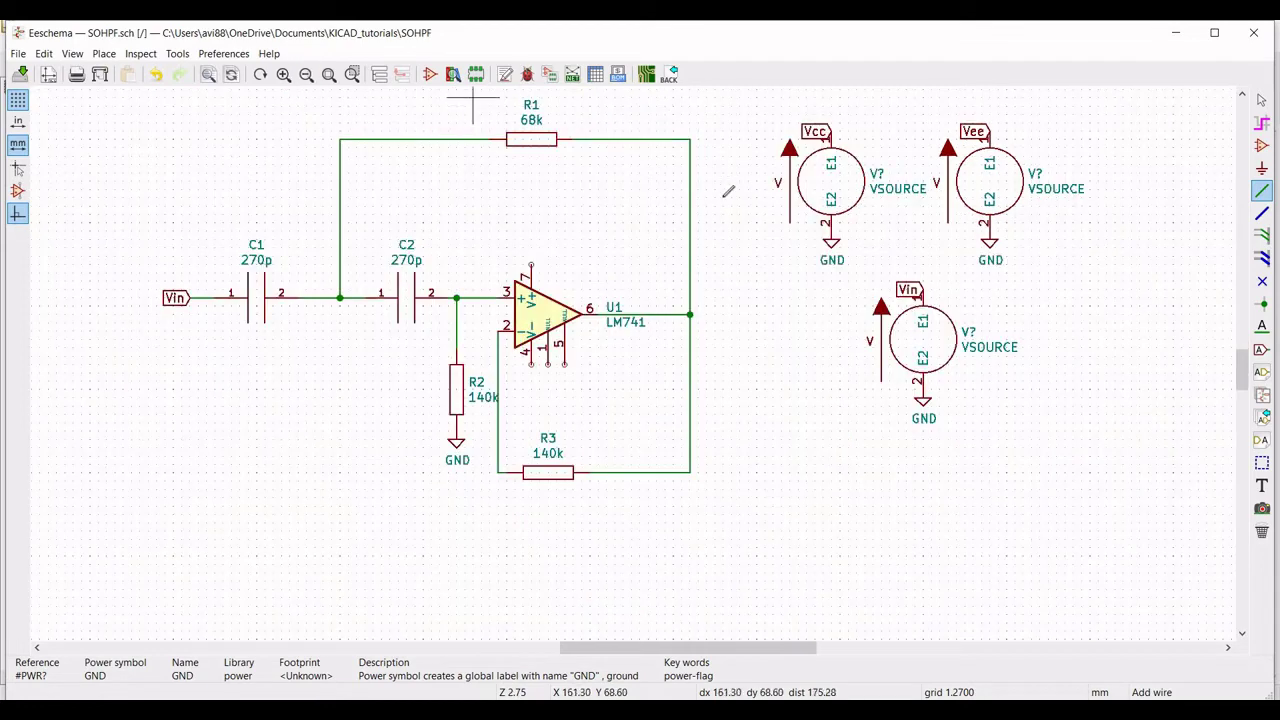
key("Escape")
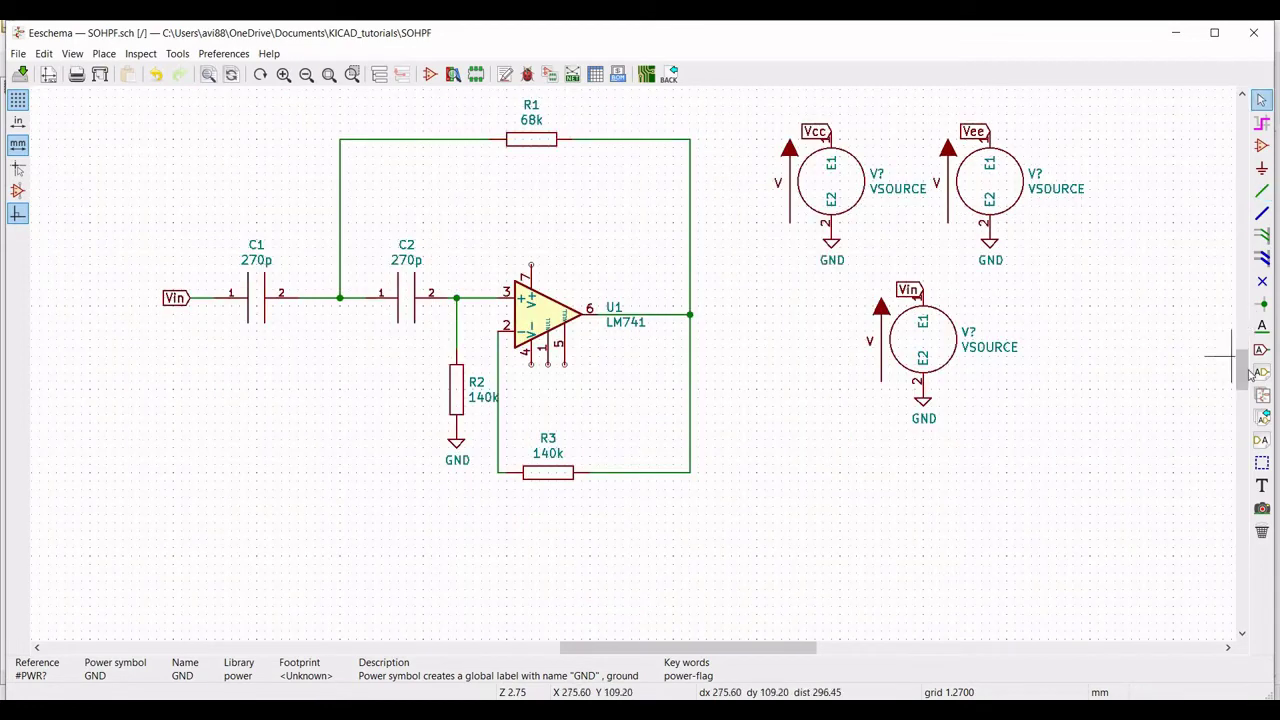
Set the reference of the voltage source labelled Vcc to Vcc and its value to 0.
scroll(1243, 370, "up", 2)
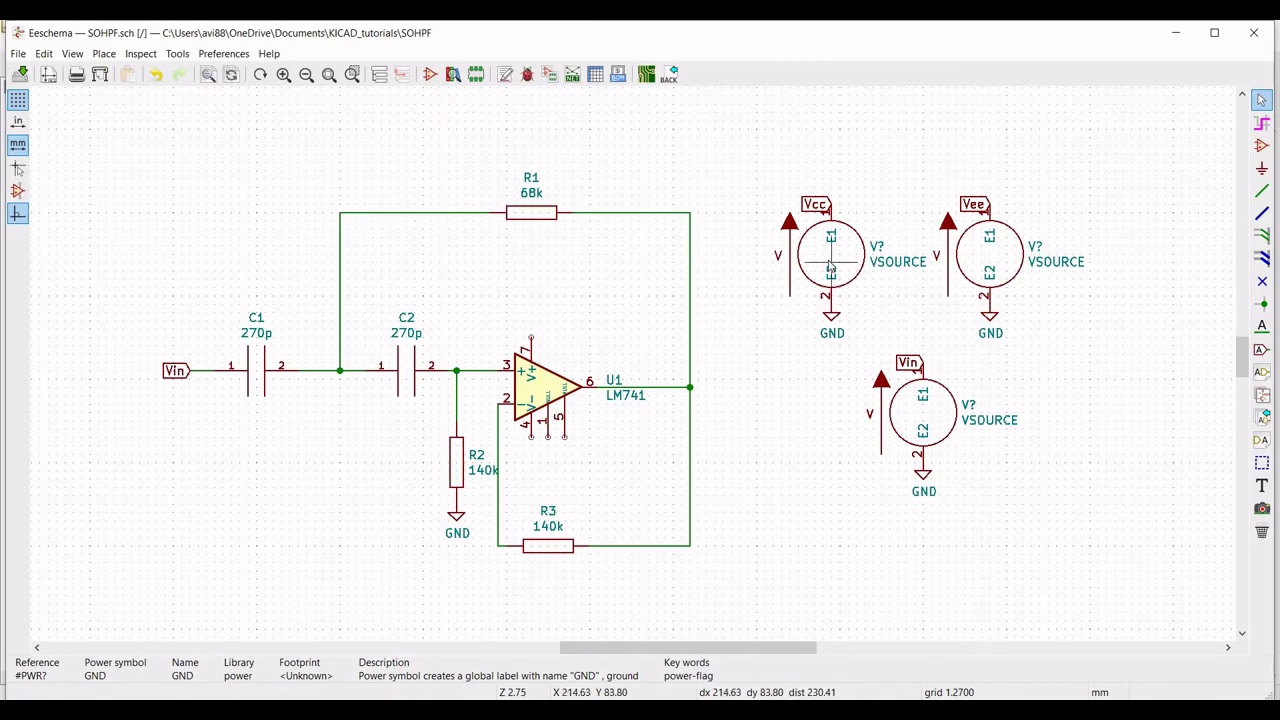
right_click(830, 265)
mouse_move(980, 338)
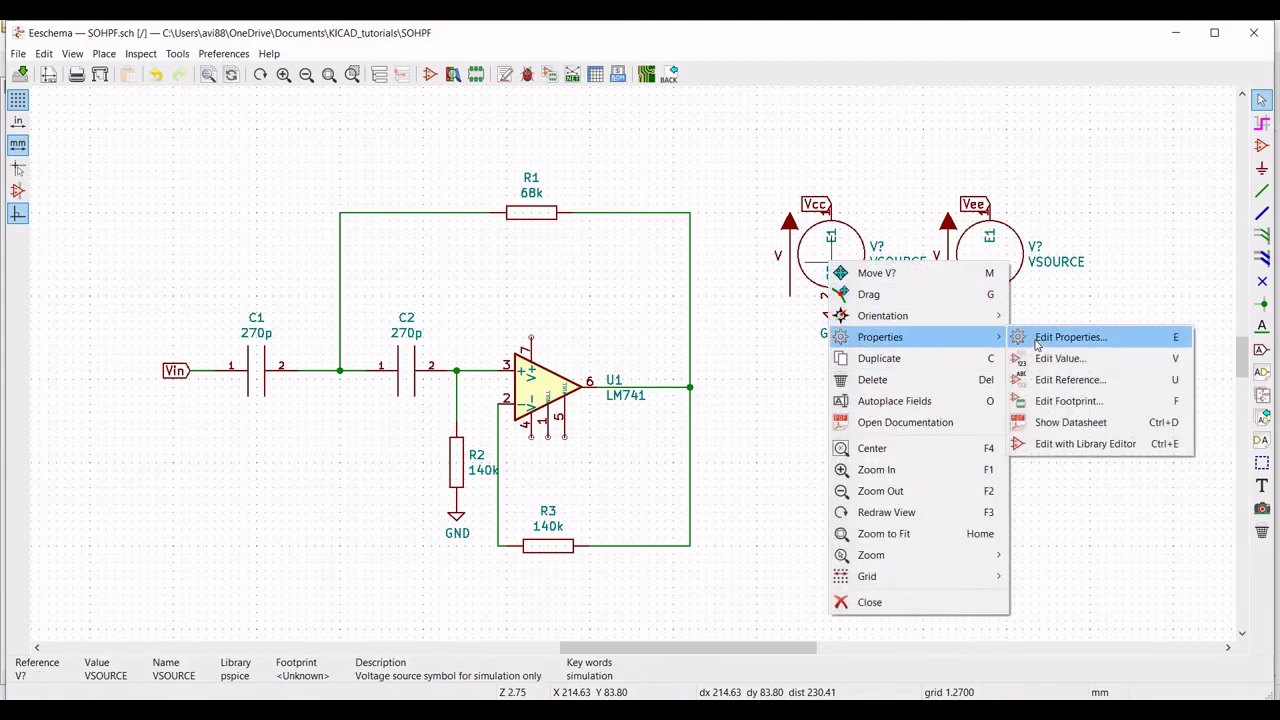
left_click(1037, 345)
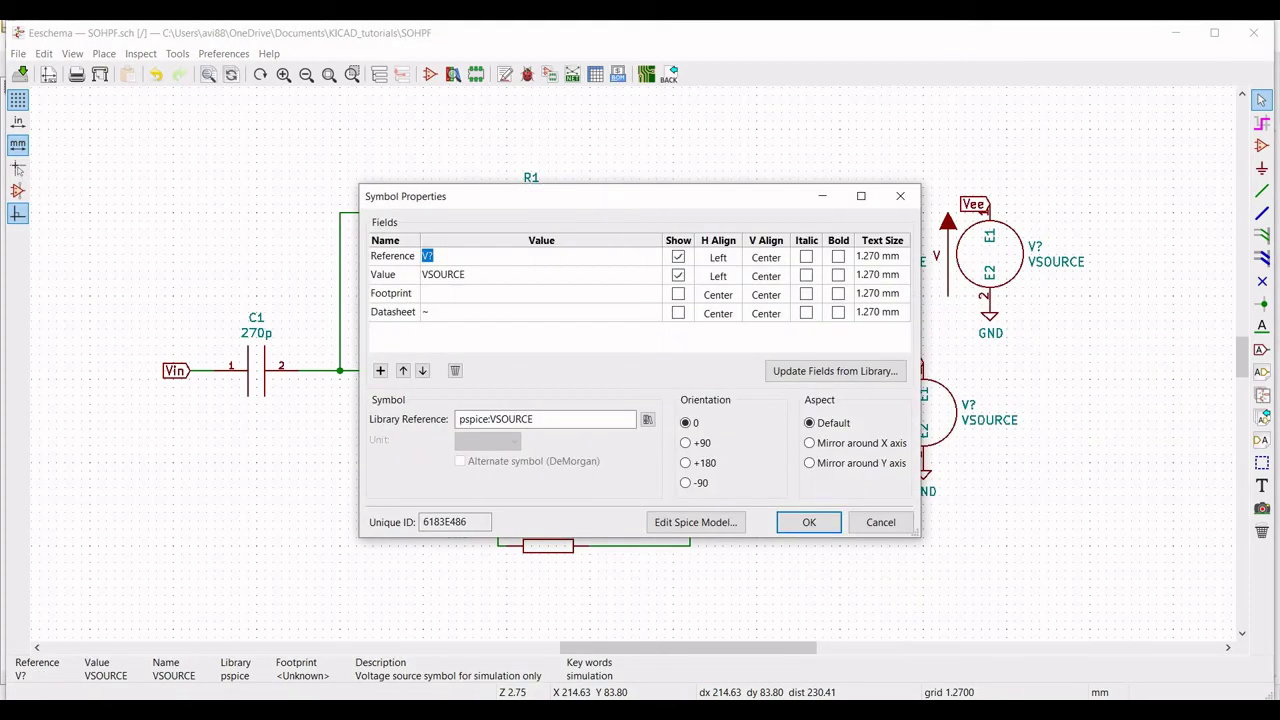
type("cc")
left_click(458, 270)
Set the DC voltage to 12 in the Vcc source's SPICE model and apply the symbol properties.
left_click(668, 523)
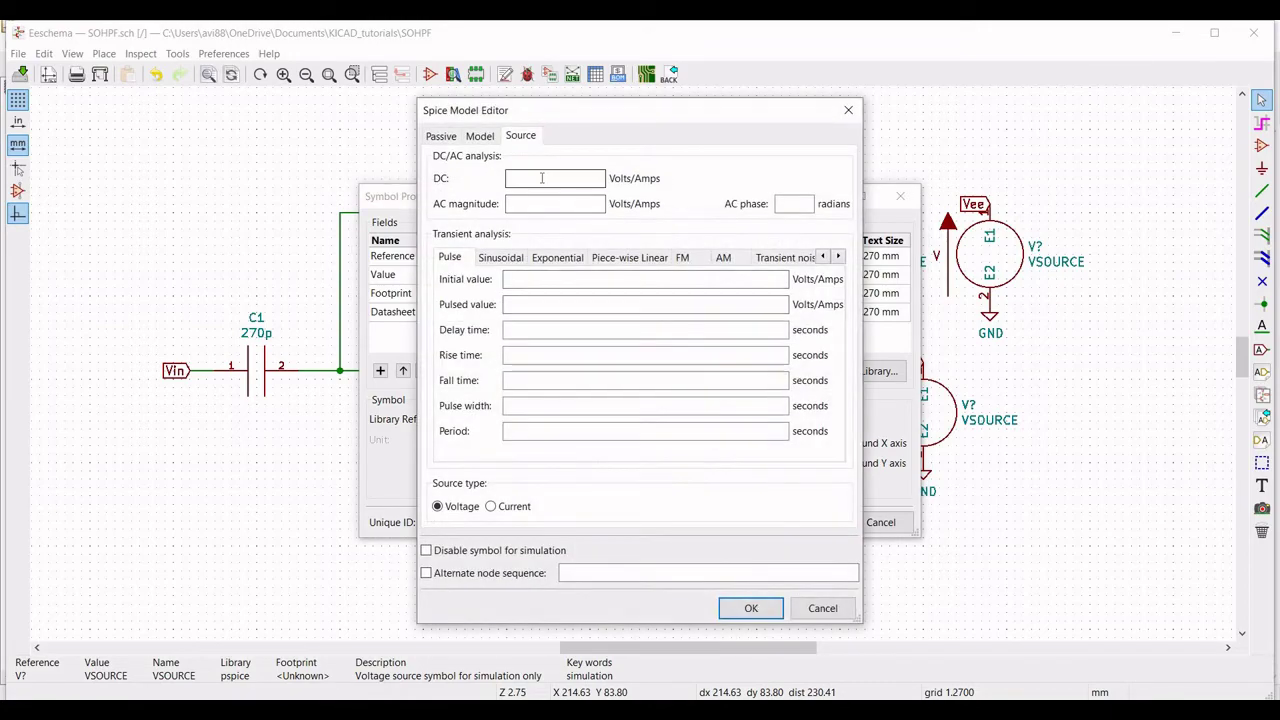
left_click(541, 179)
type("12")
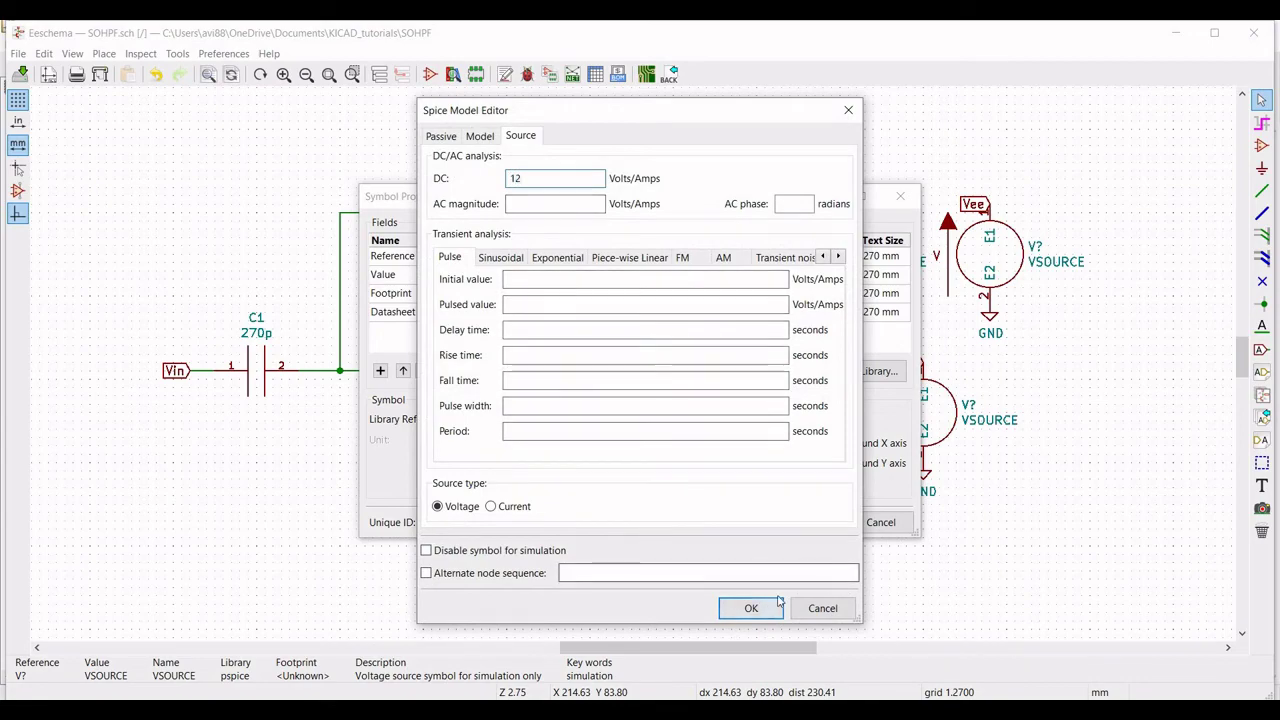
left_click(752, 607)
key("Return")
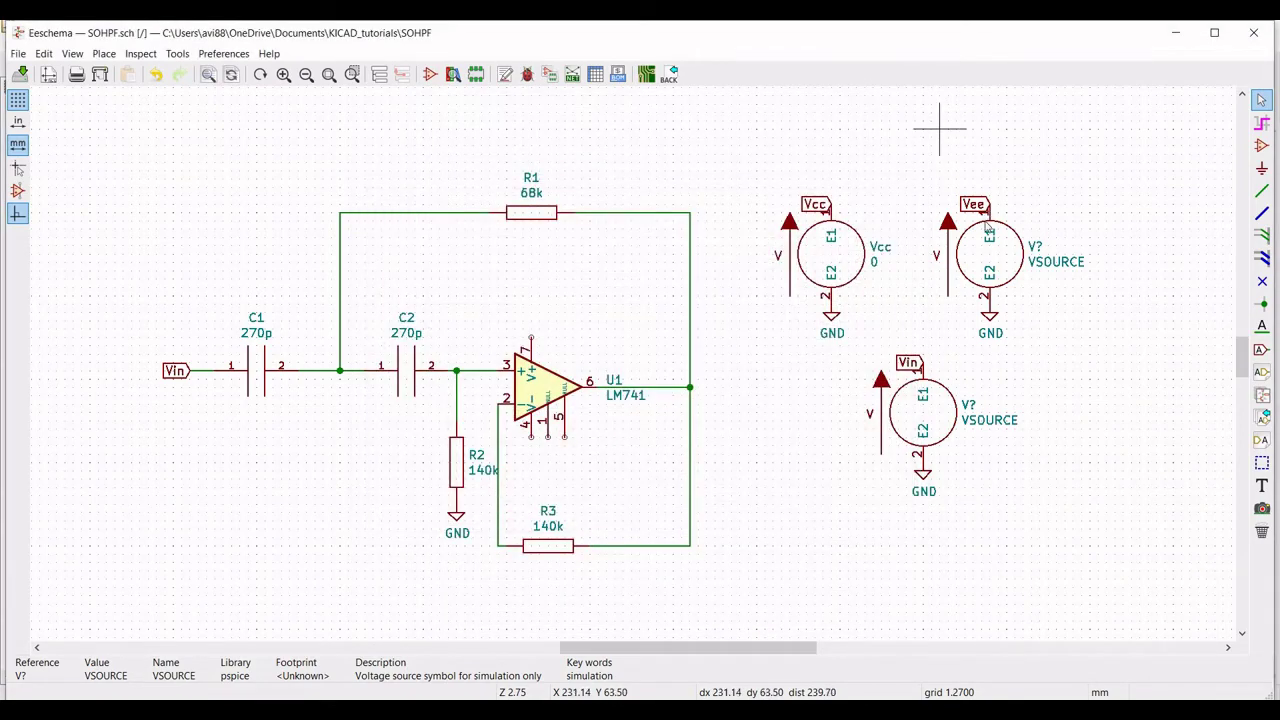
Set the reference of the voltage source labelled Vee to Vee and its value to 0.
right_click(990, 246)
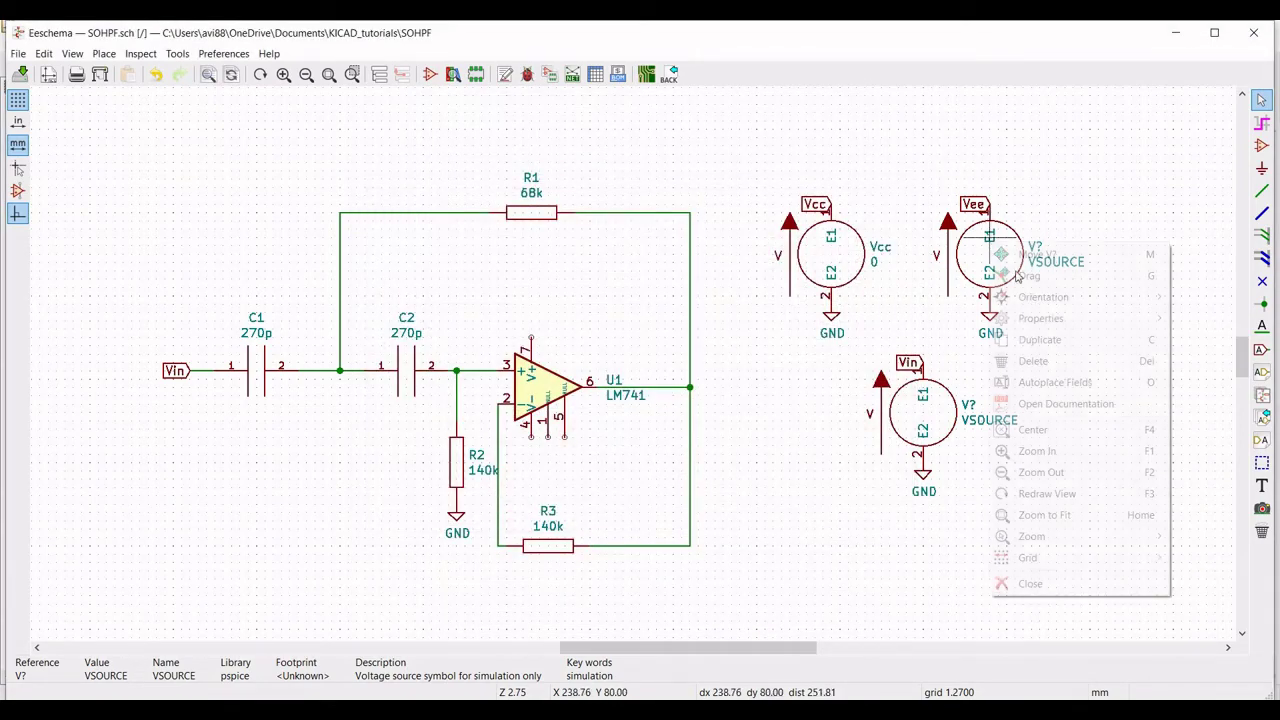
mouse_move(1040, 320)
left_click(909, 320)
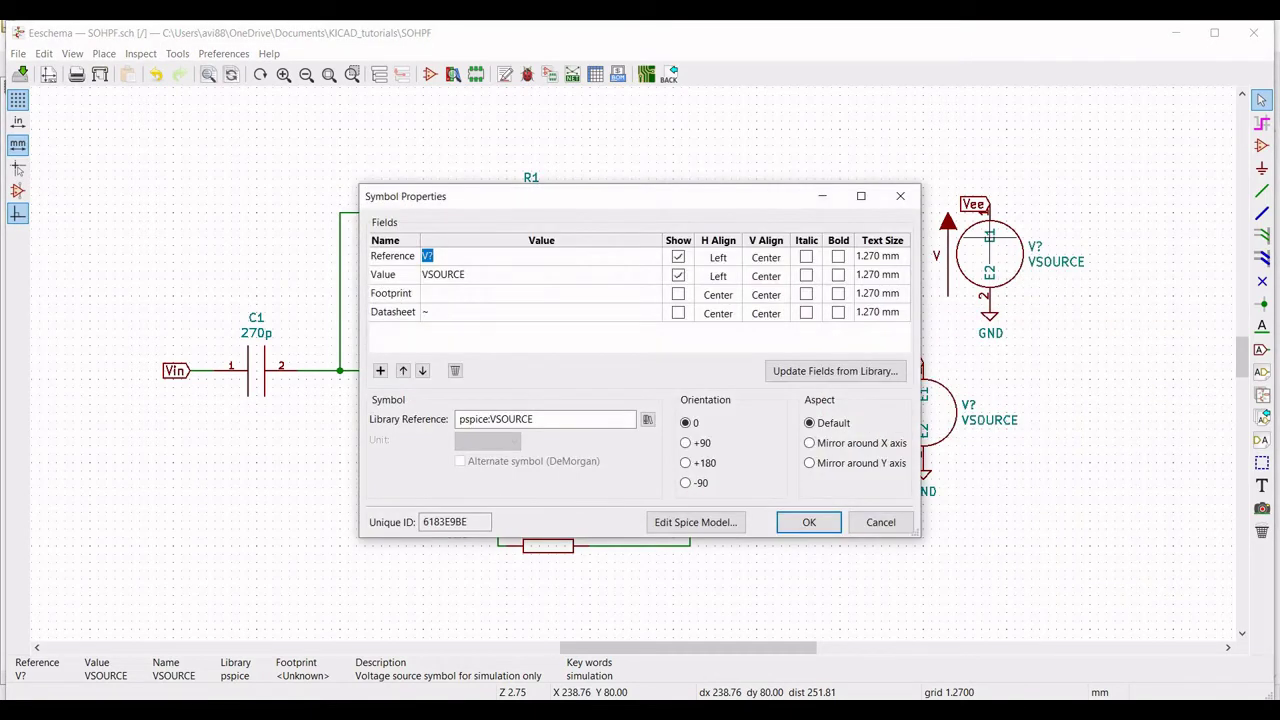
type("ee")
left_click(605, 284)
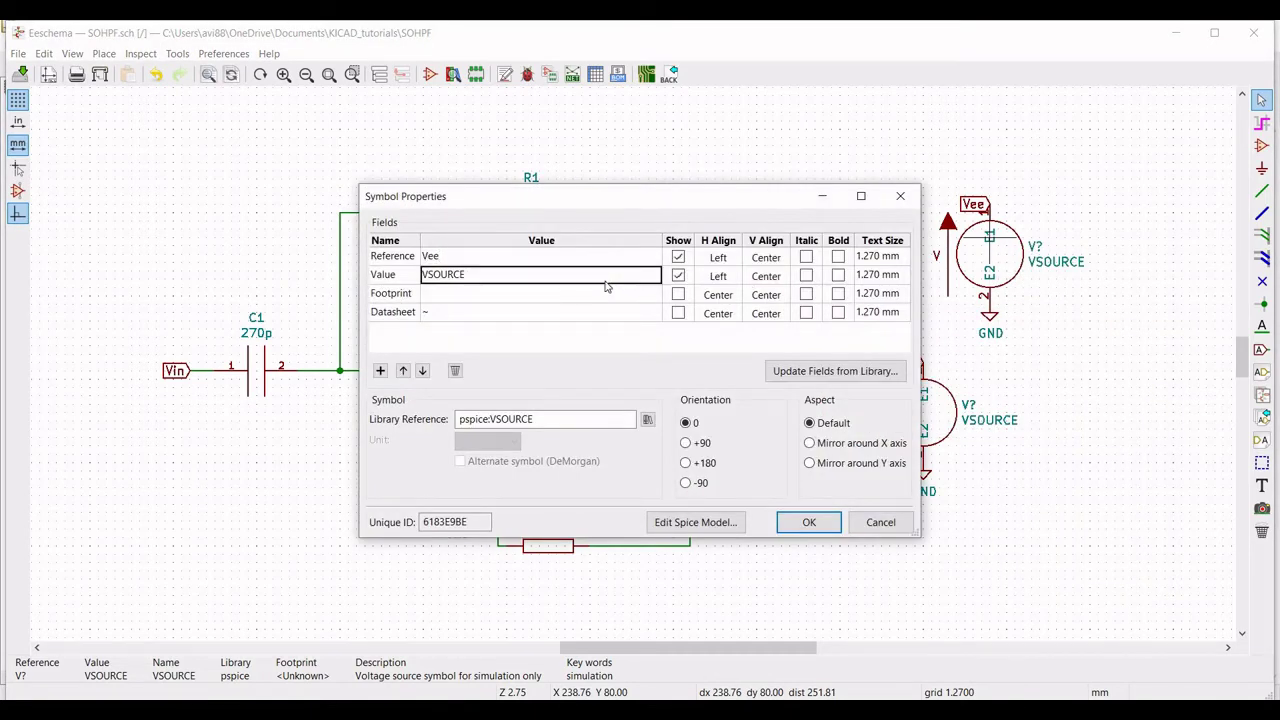
type("0")
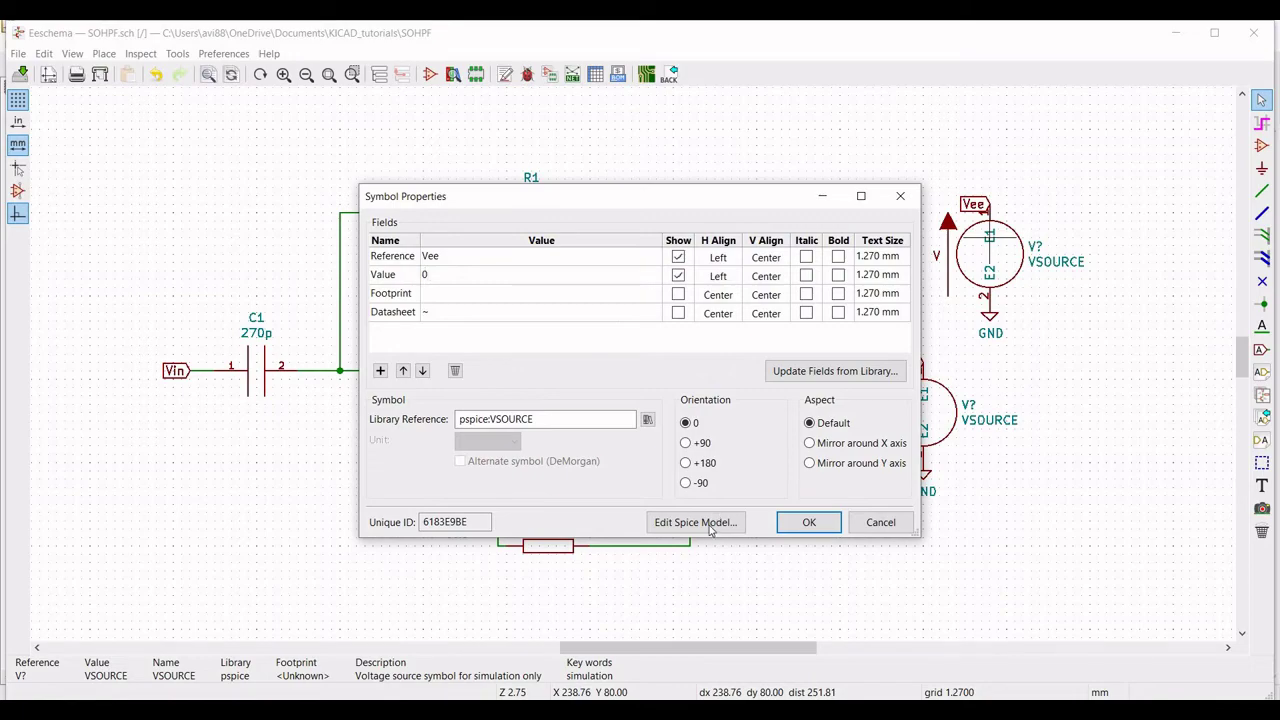
Set the DC voltage to -12 in the Vee source's SPICE model and apply the symbol properties.
left_click(712, 522)
left_click(527, 180)
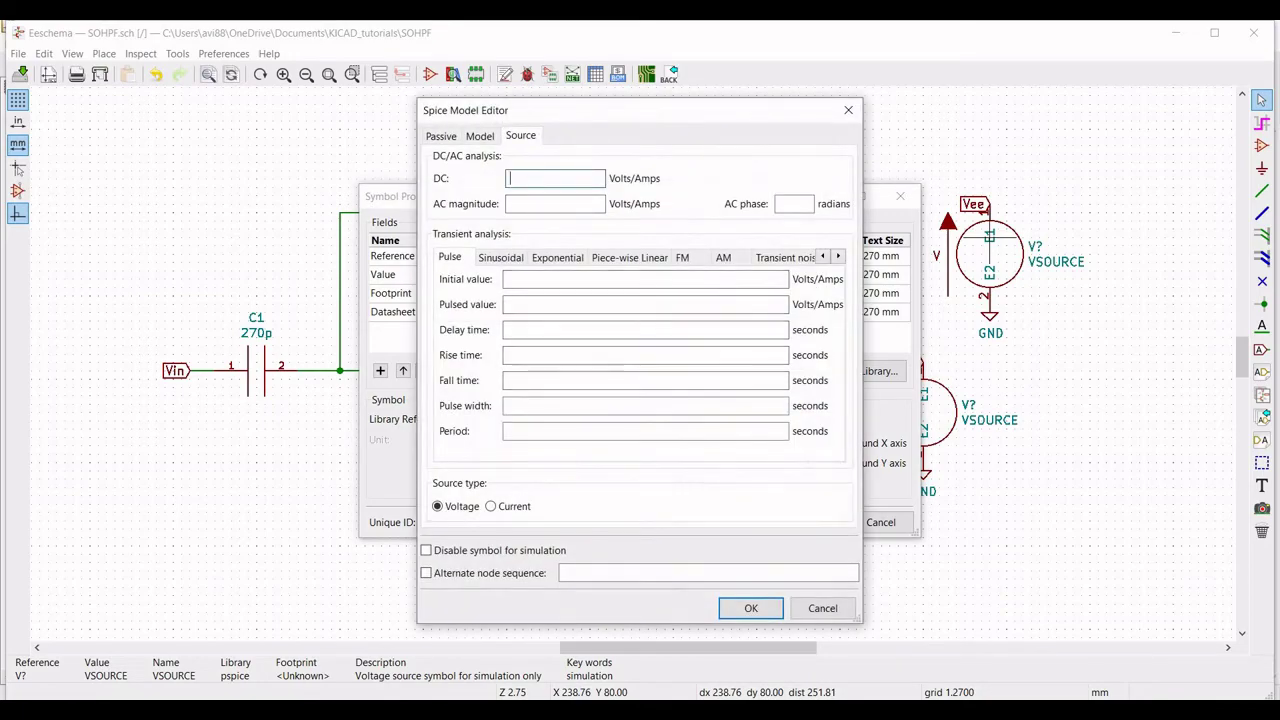
type("-12")
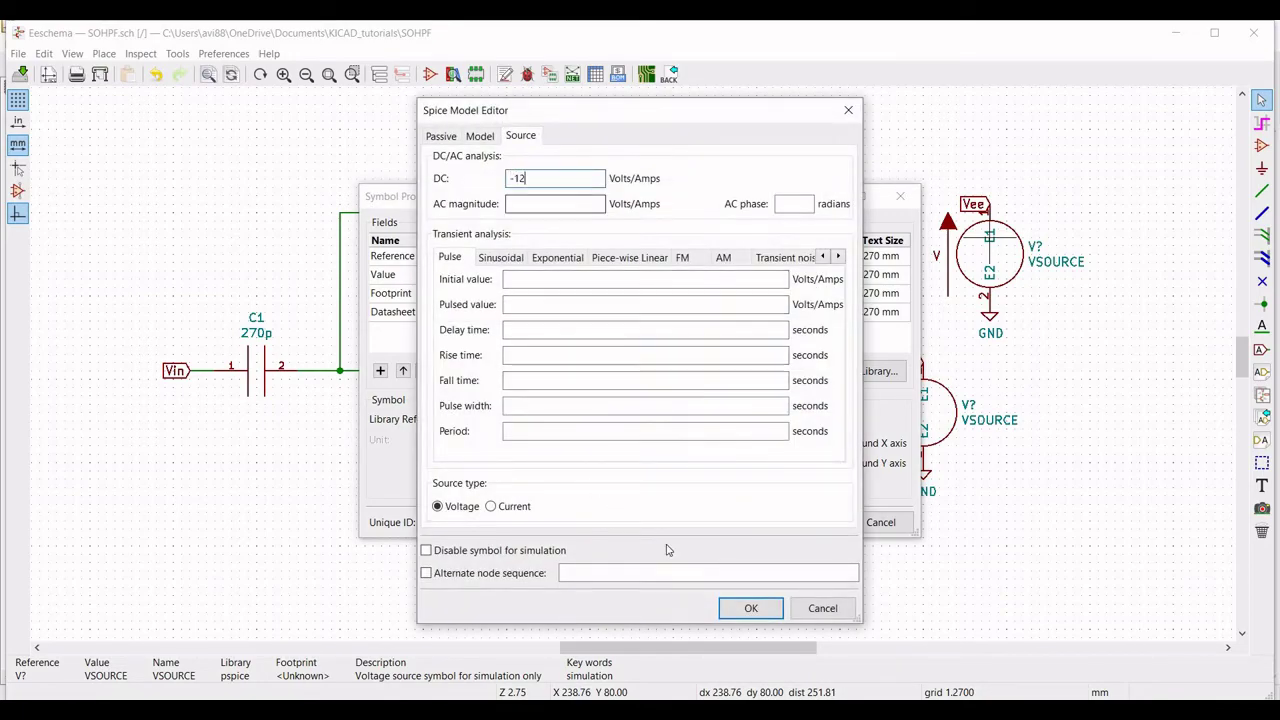
left_click(751, 608)
key("Return")
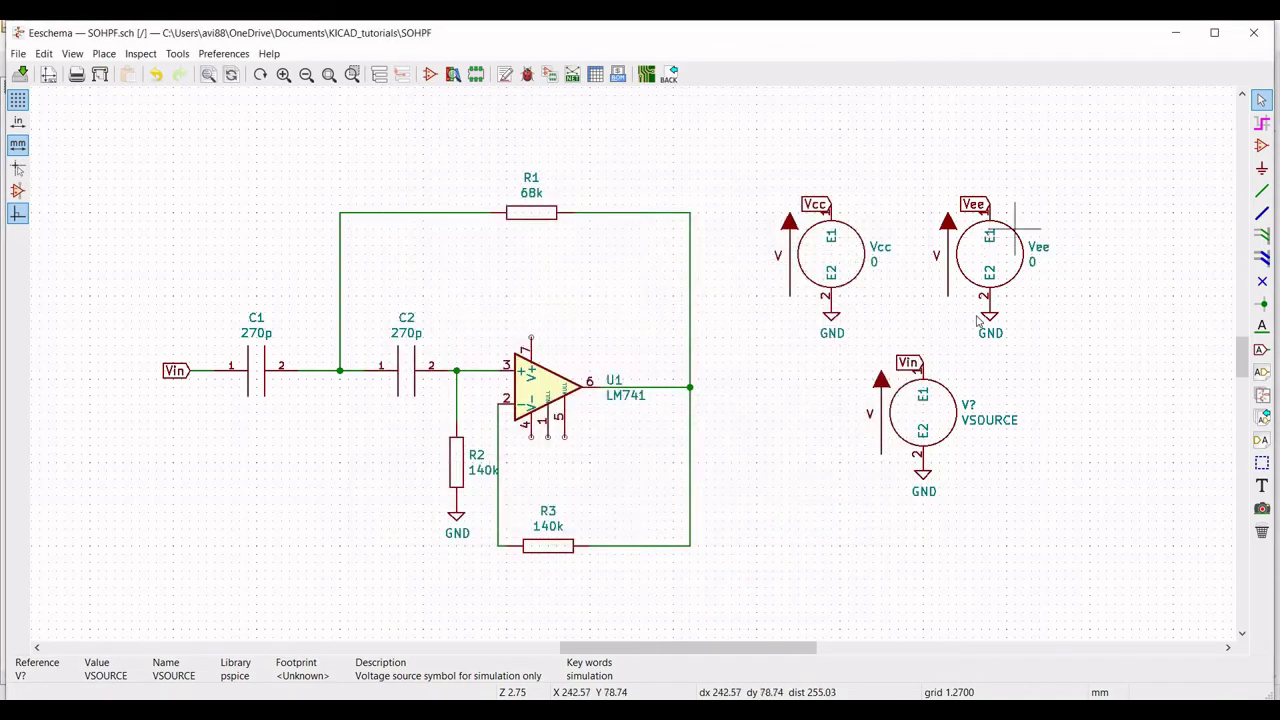
Set the reference of the voltage source labelled Vin to Vin and its value to 0.
right_click(935, 418)
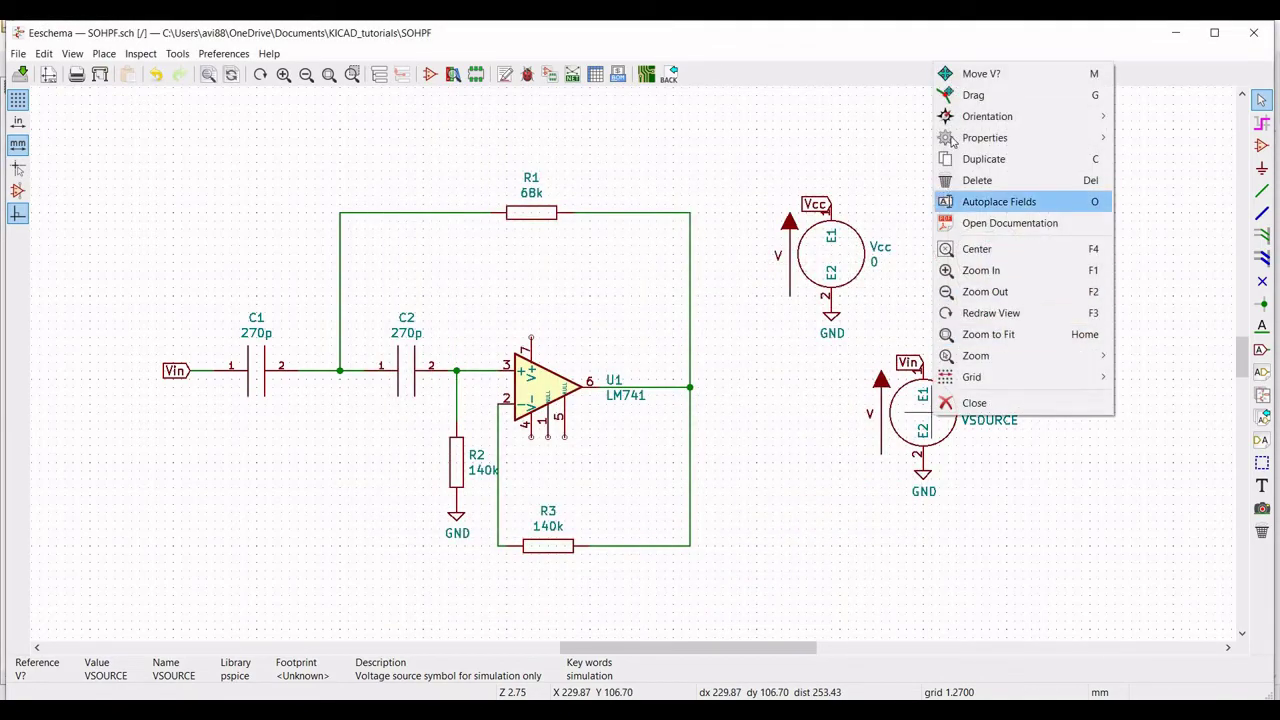
mouse_move(955, 142)
left_click(830, 140)
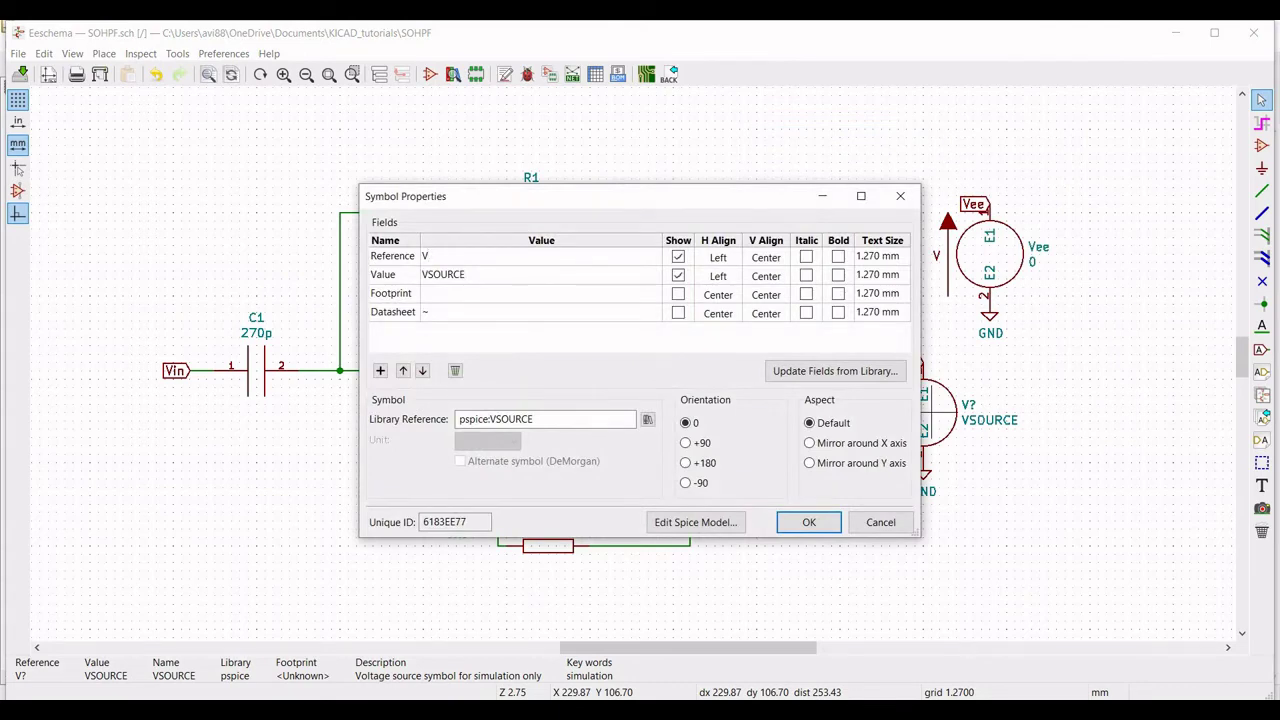
type("Vin")
left_click(469, 274)
Set the AC magnitude to 1 in the Vin source's SPICE model and choose the sinusoidal transient waveform.
left_click(695, 522)
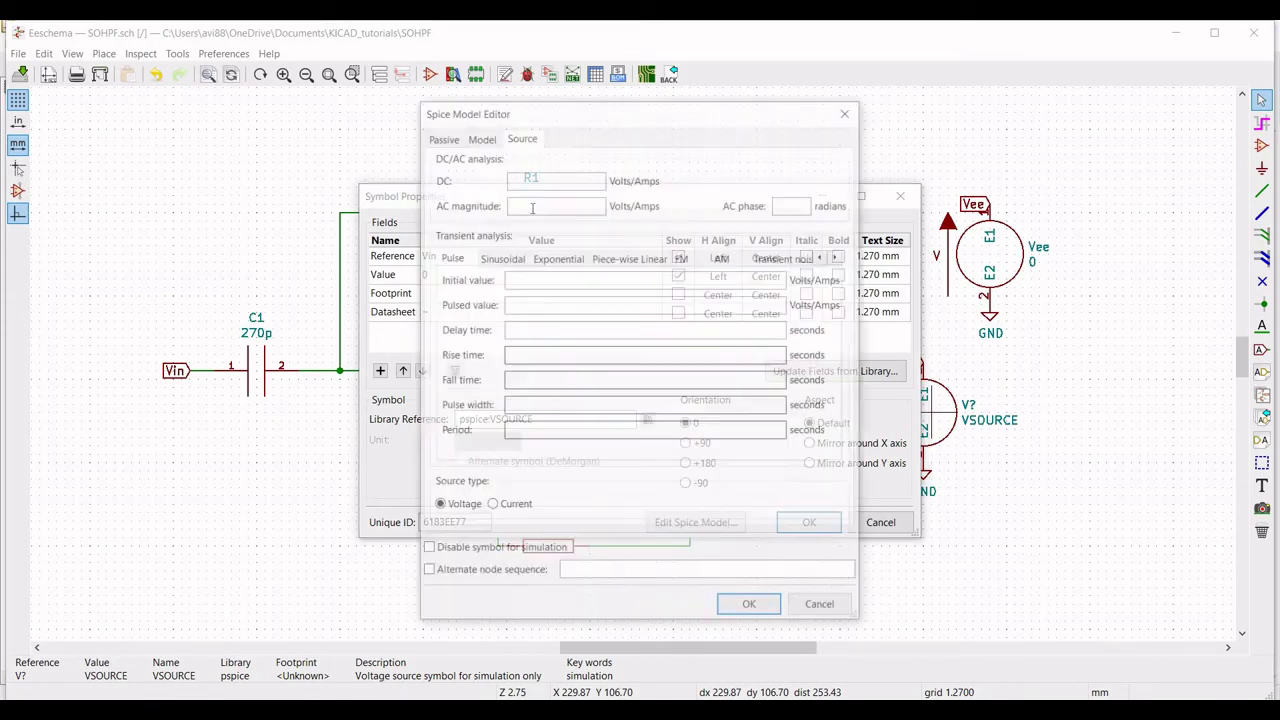
left_click(501, 259)
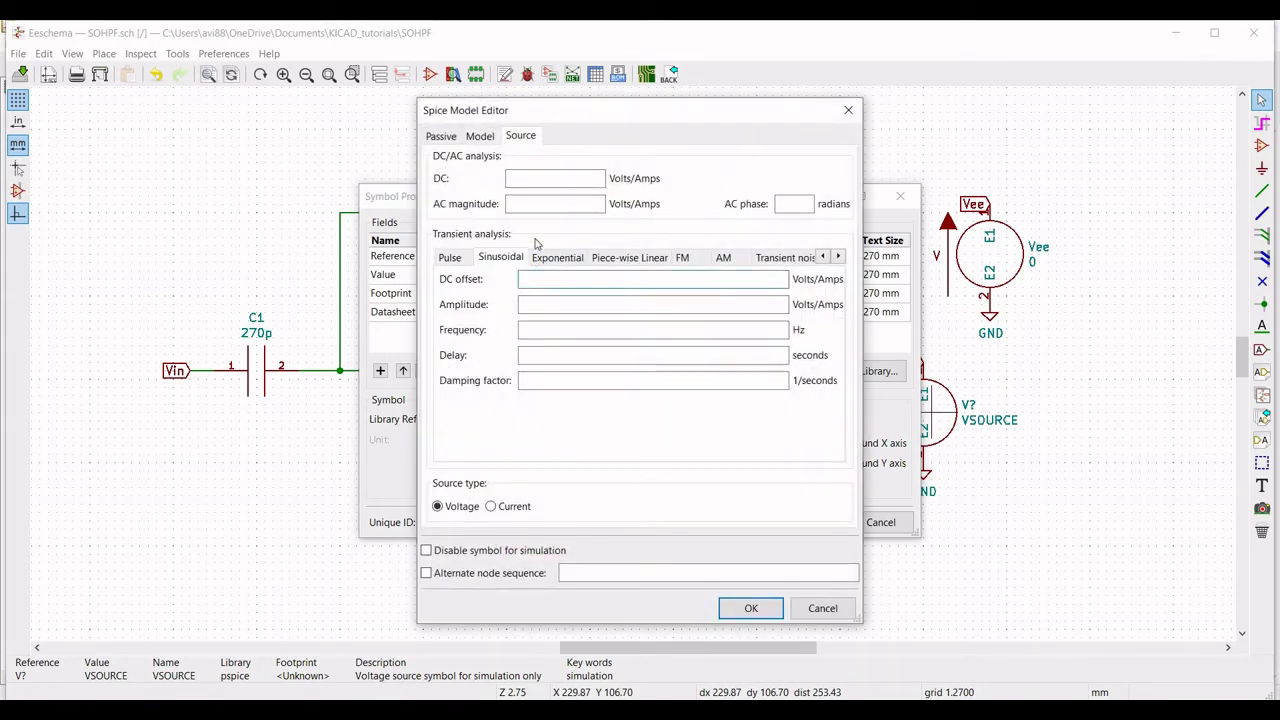
left_click(534, 204)
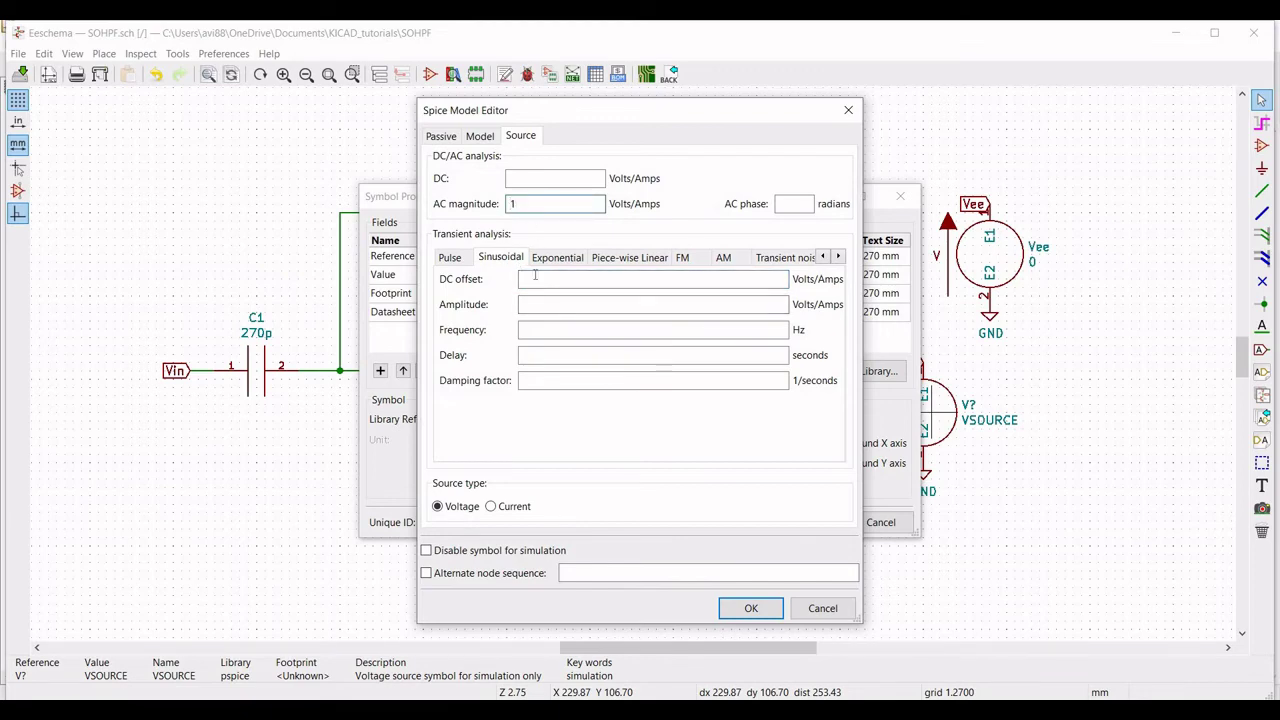
Give Vin's sinusoidal waveform a DC offset of 0, an amplitude of 1 and a frequency of 15k, and apply the symbol properties.
left_click(535, 278)
type("0")
left_click(530, 305)
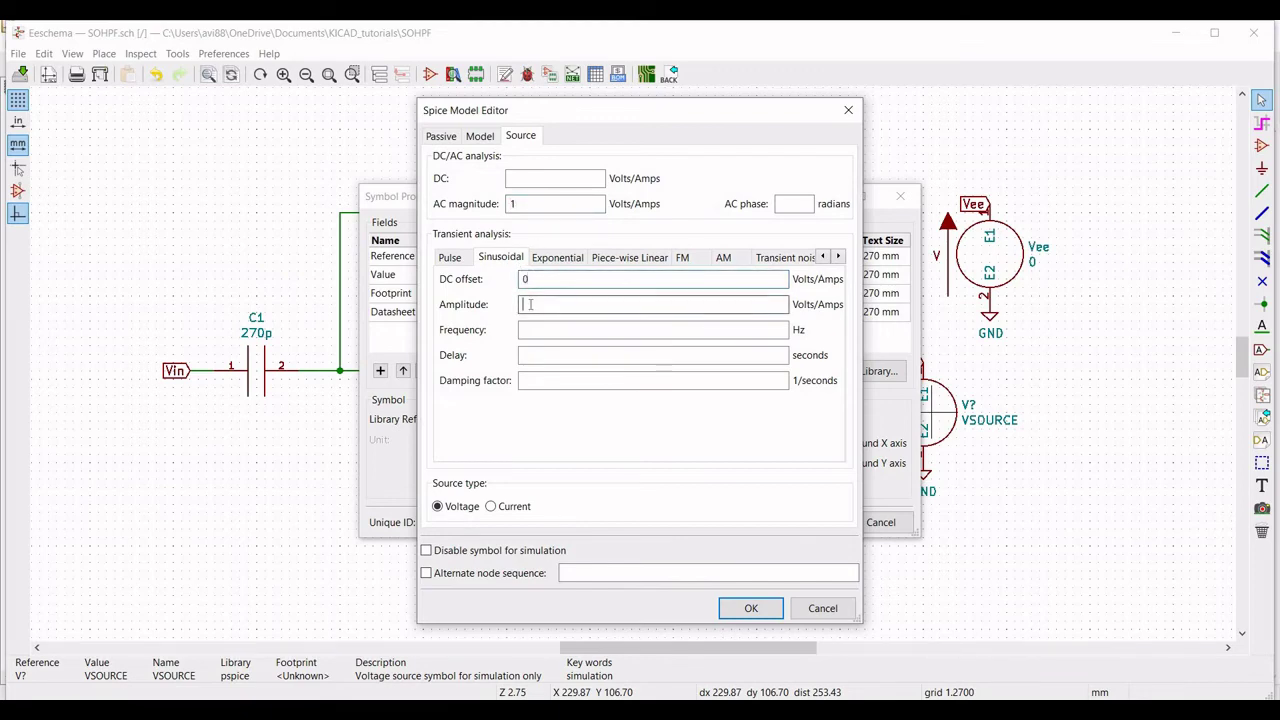
type("1")
left_click(537, 332)
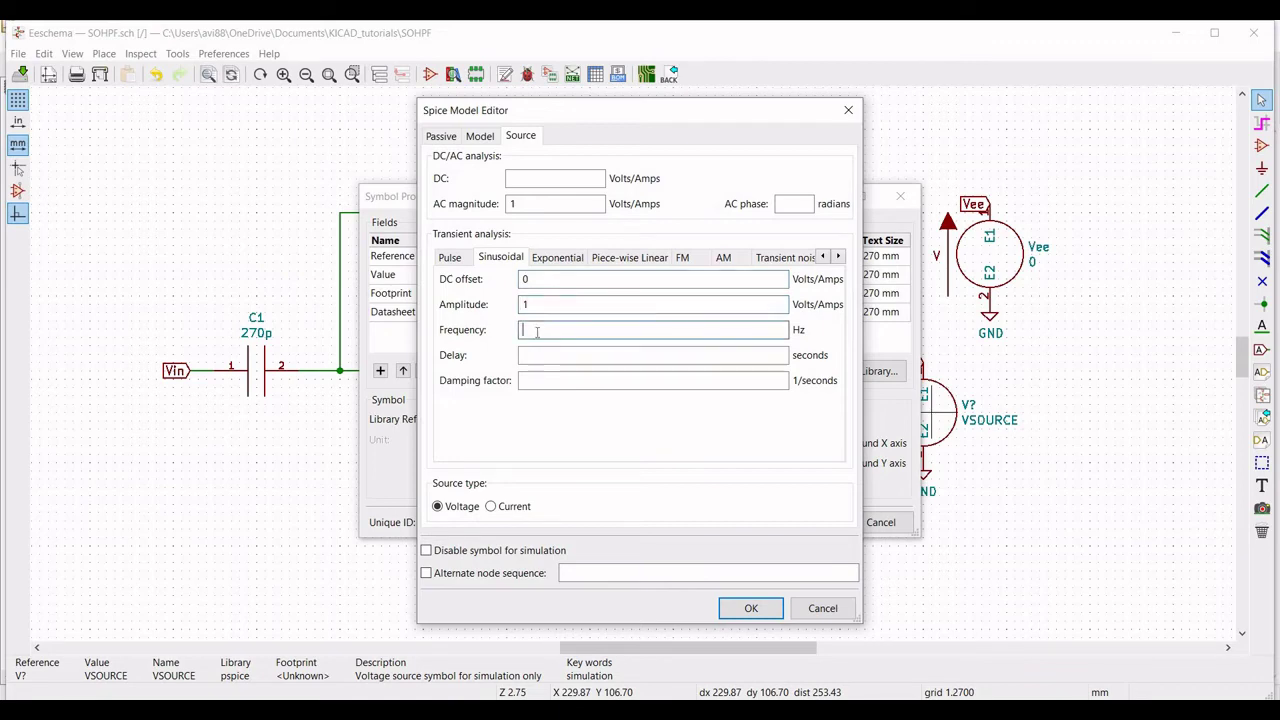
type("15k")
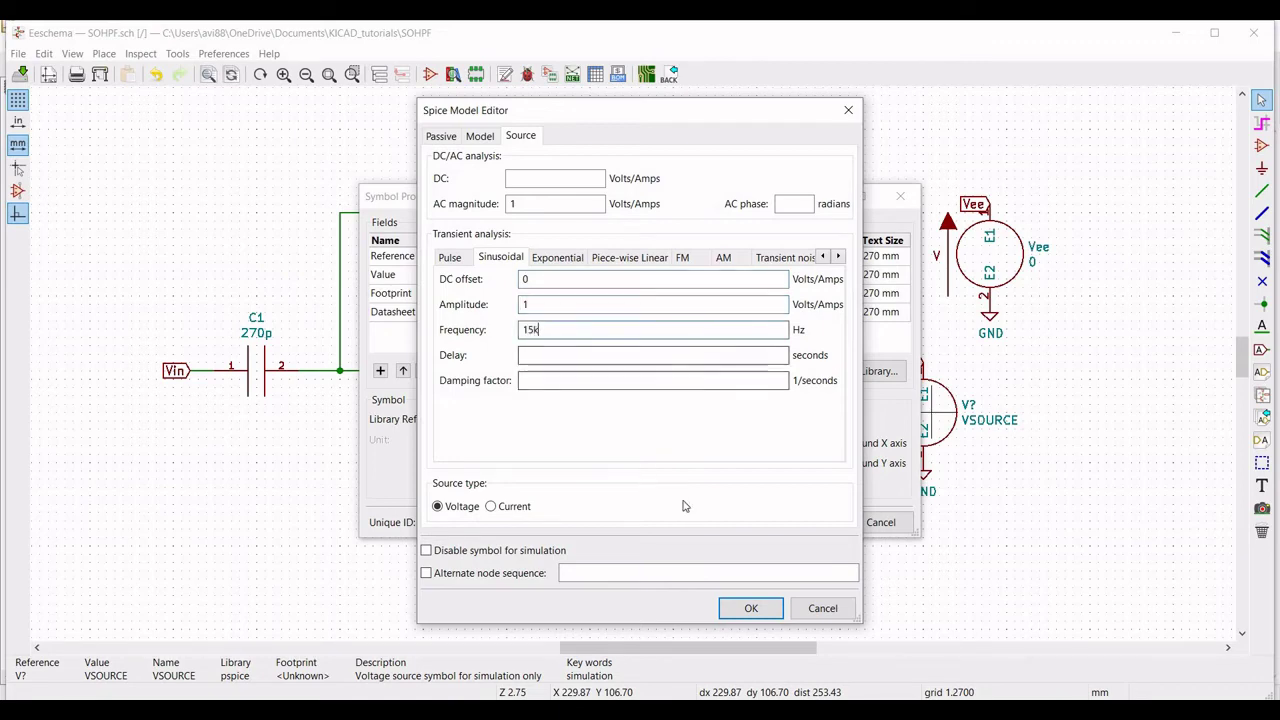
left_click(752, 609)
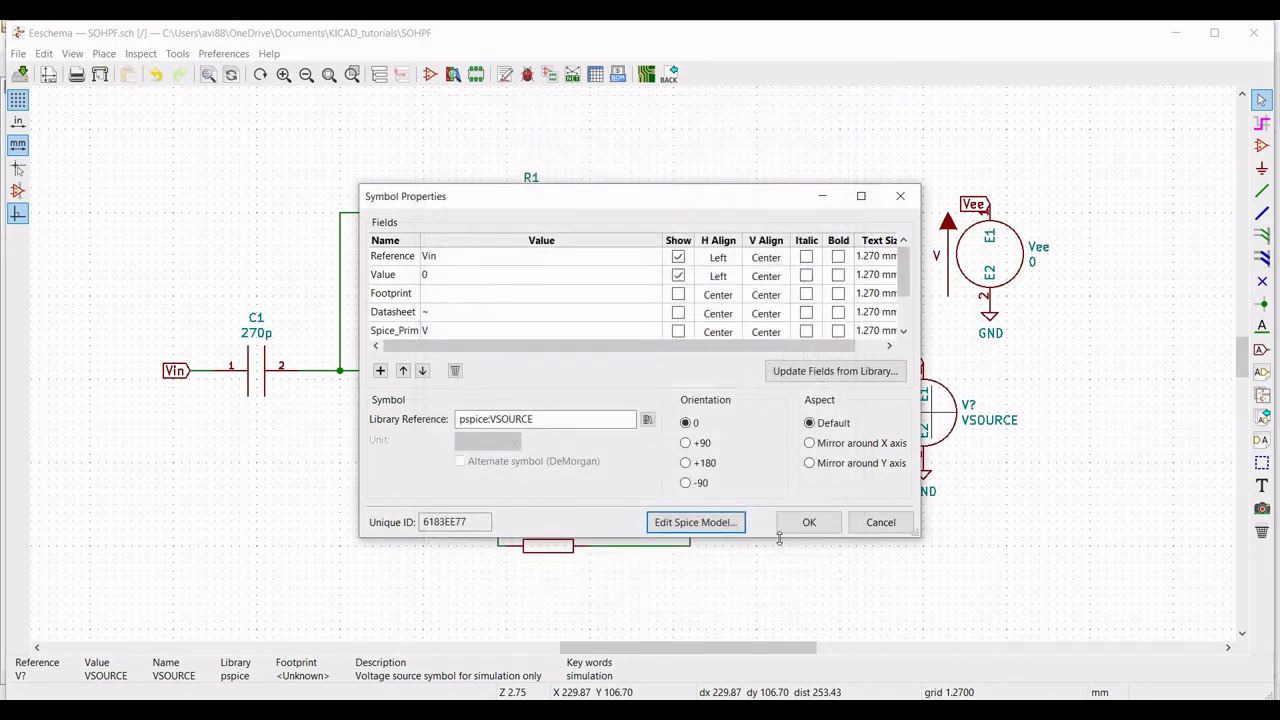
left_click(805, 523)
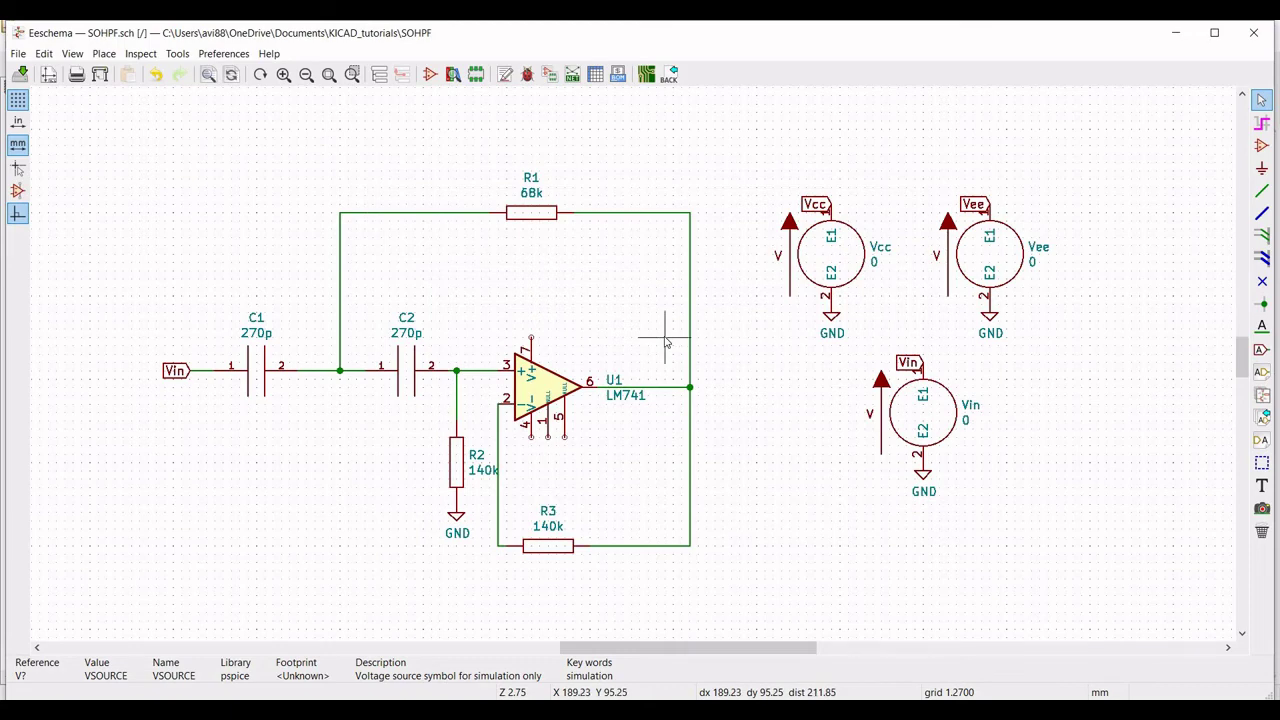
Place a global input label named Vcc just above pin 7 of the LM741.
left_click(1262, 349)
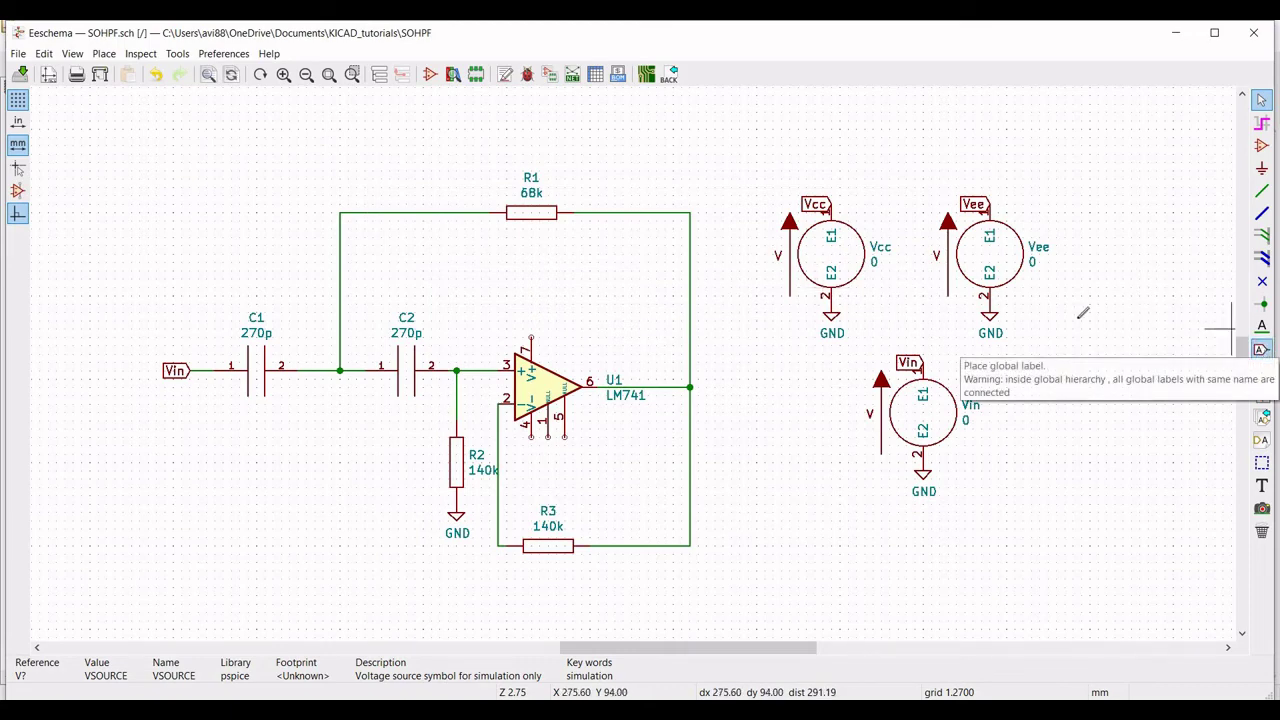
left_click(532, 317)
type("V")
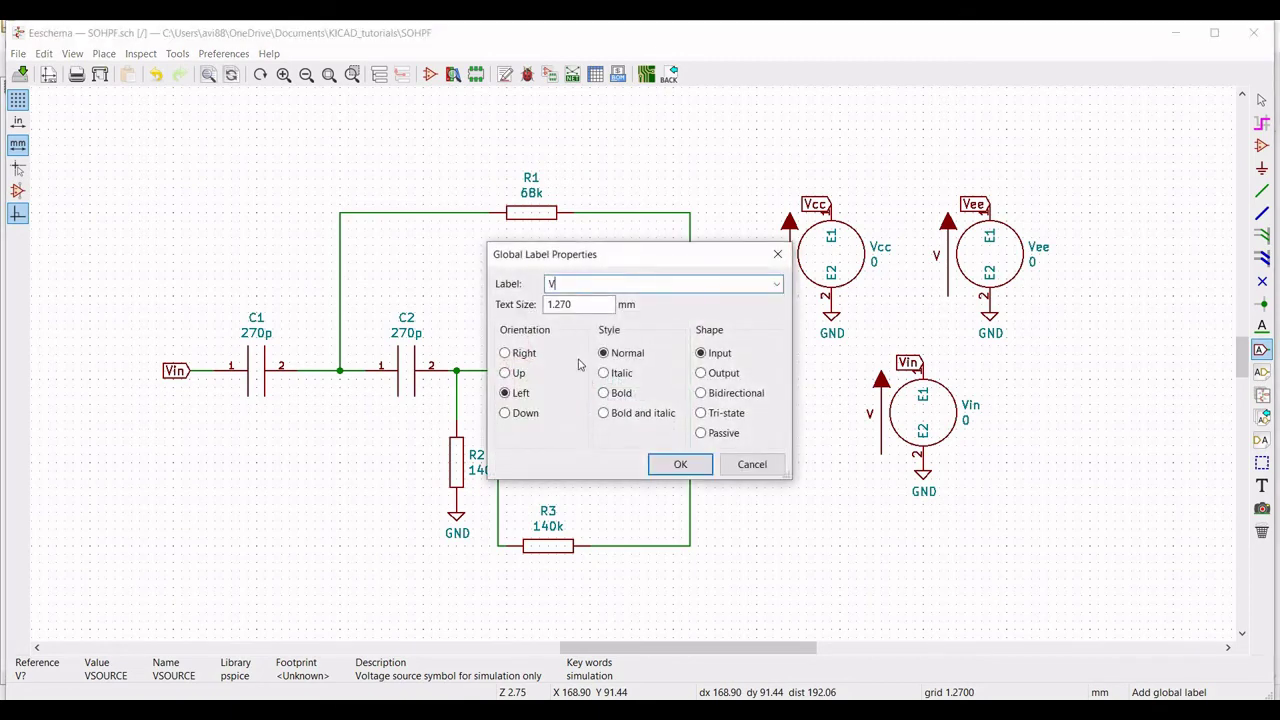
type("cc")
left_click(680, 464)
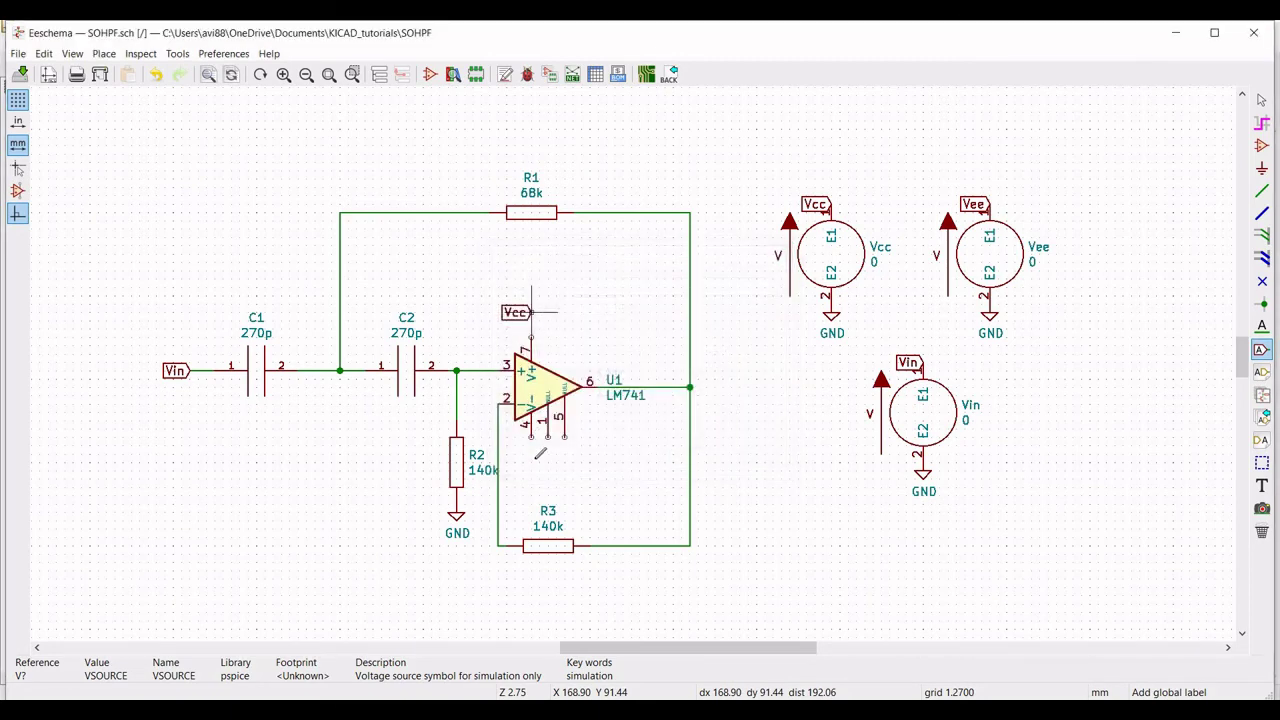
left_click(532, 312)
Place a global input label named Vee just below pin 4 of the LM741.
left_click(532, 472)
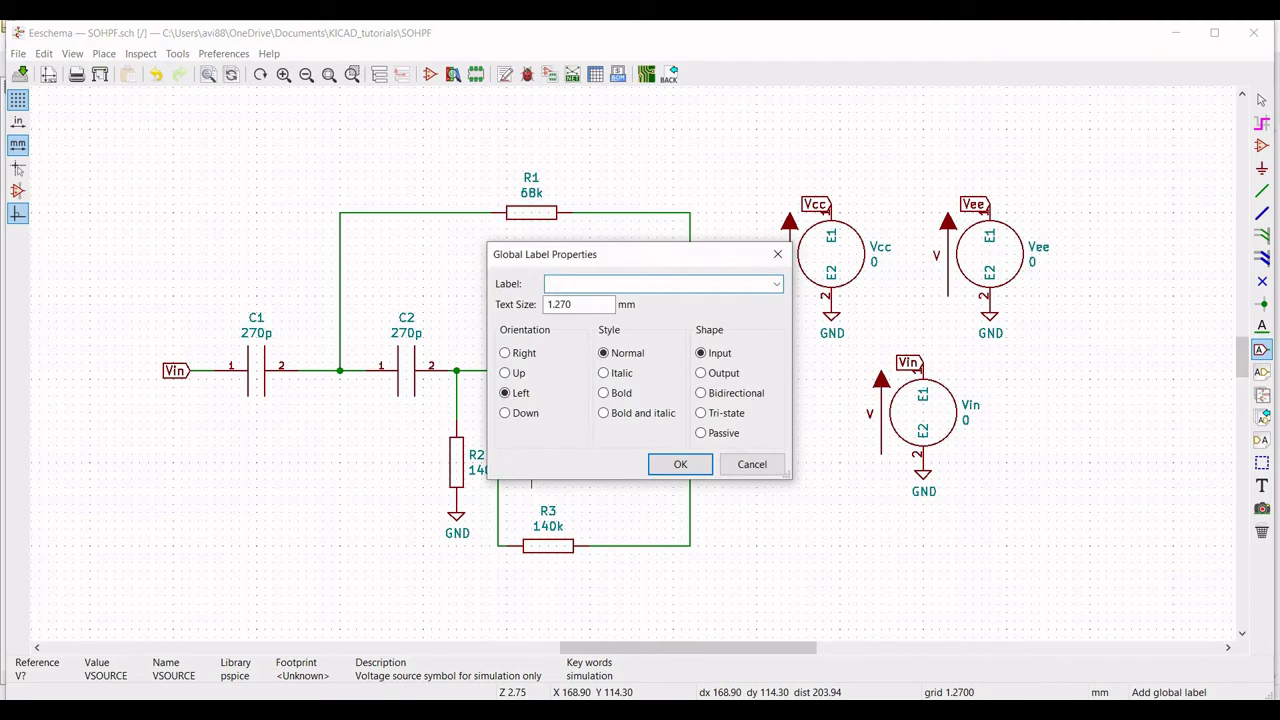
type("Vee")
left_click(678, 464)
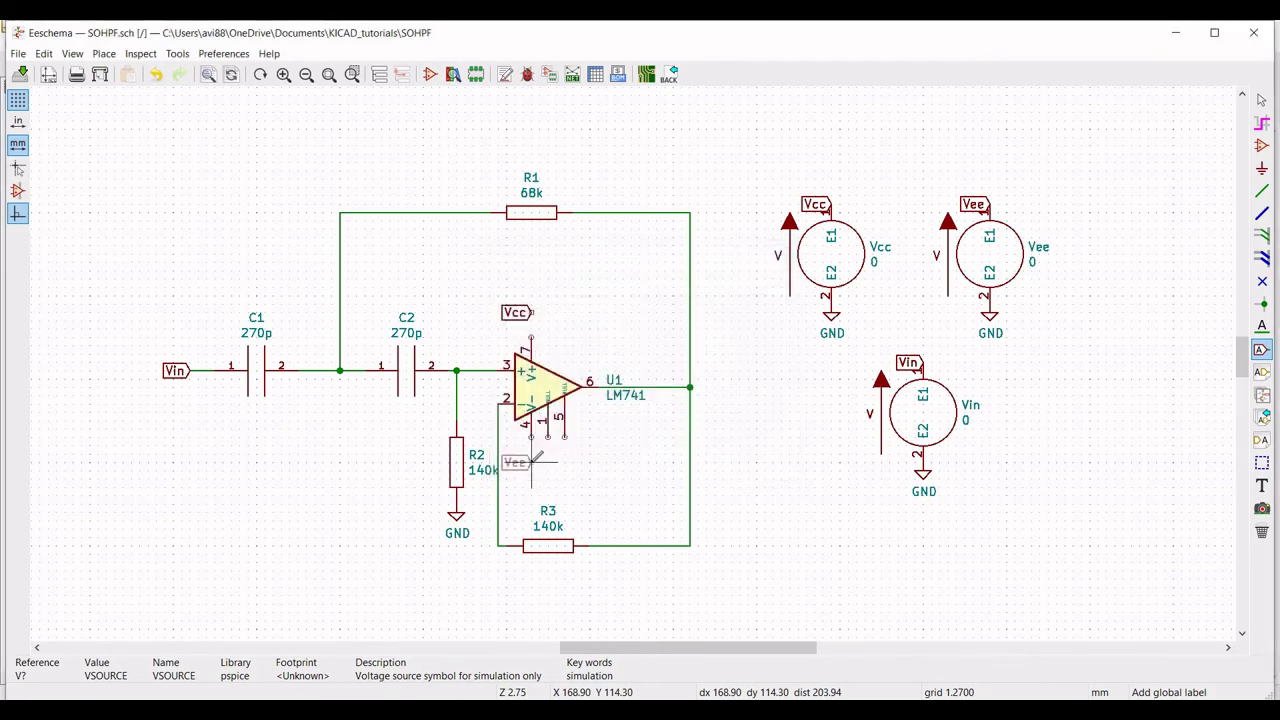
left_click(535, 458)
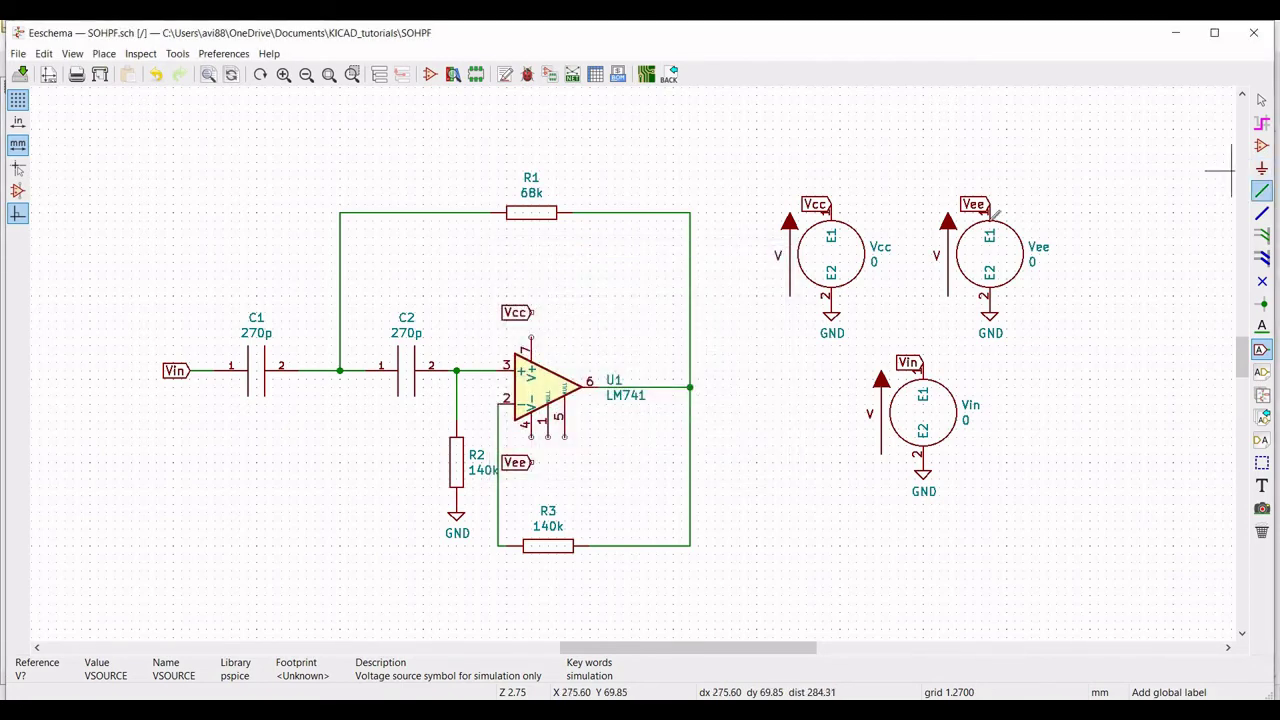
Wire the Vcc label to pin 7 and the Vee label to pin 4 of the LM741.
left_click(1262, 190)
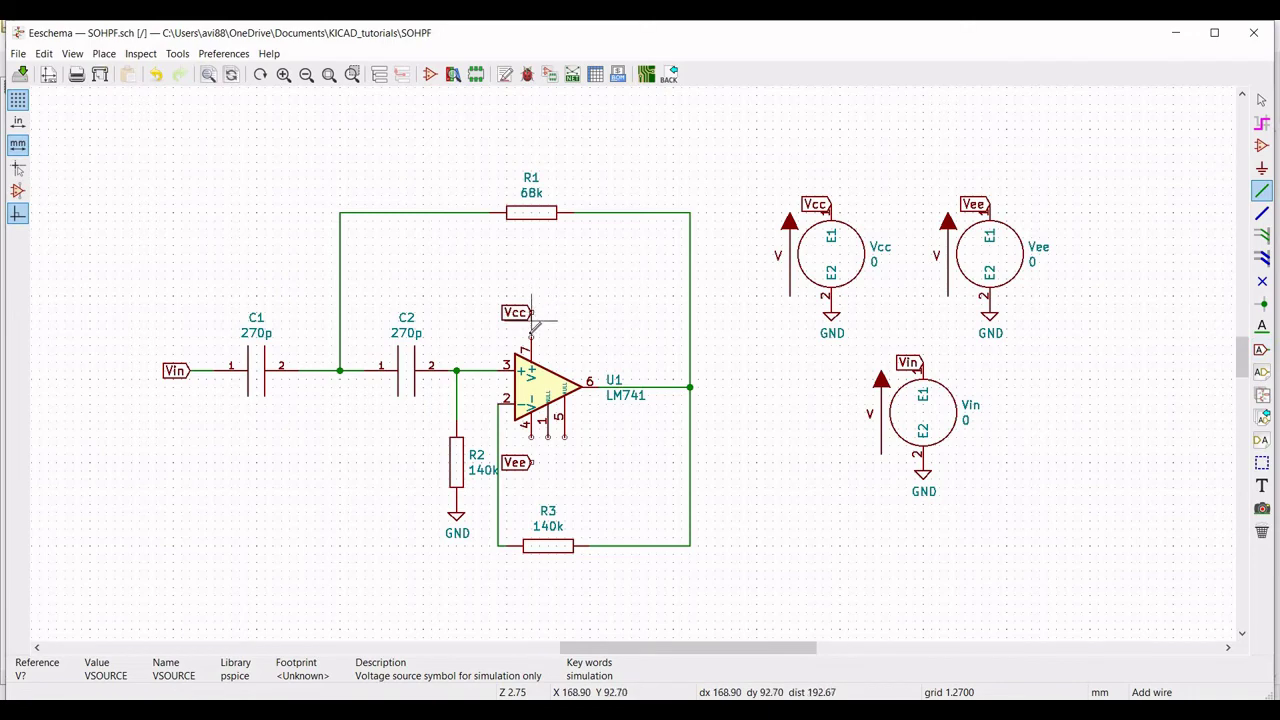
left_click(531, 313)
left_click(531, 345)
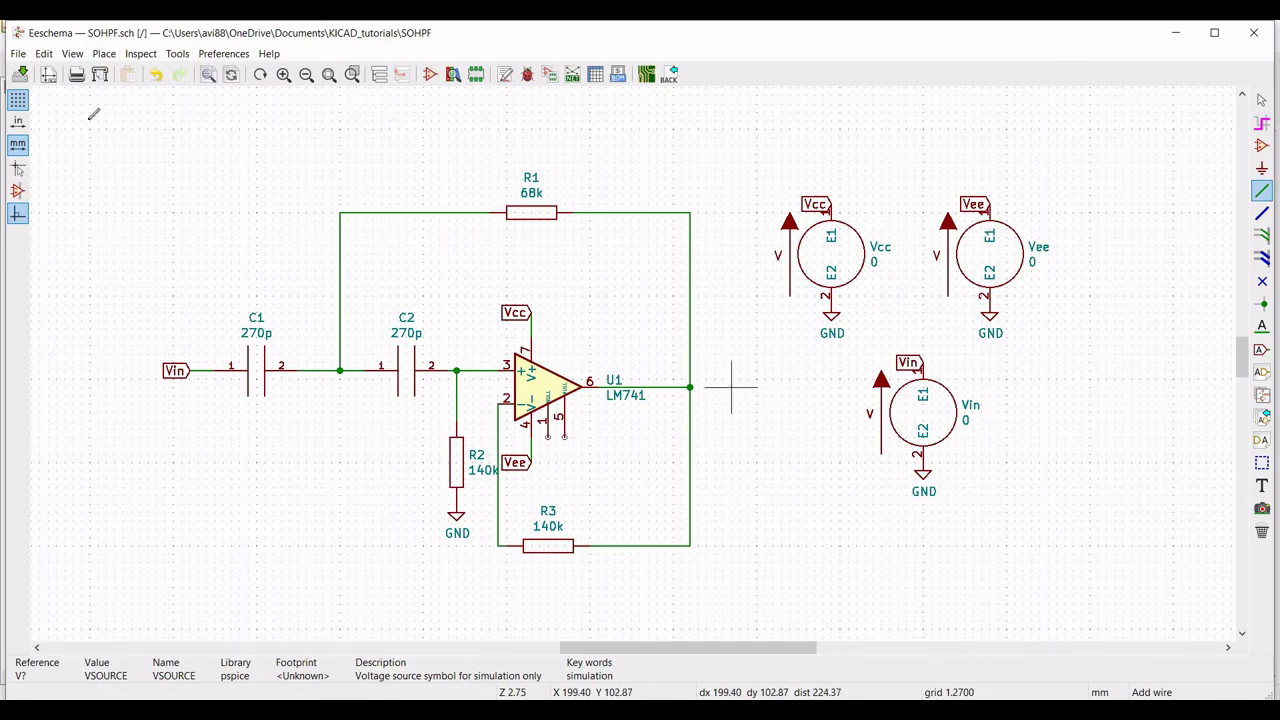
Place the simulation directive ".ac dec 100 1 15k" as graphic text above C1, in the blank area of the schematic.
left_click(104, 53)
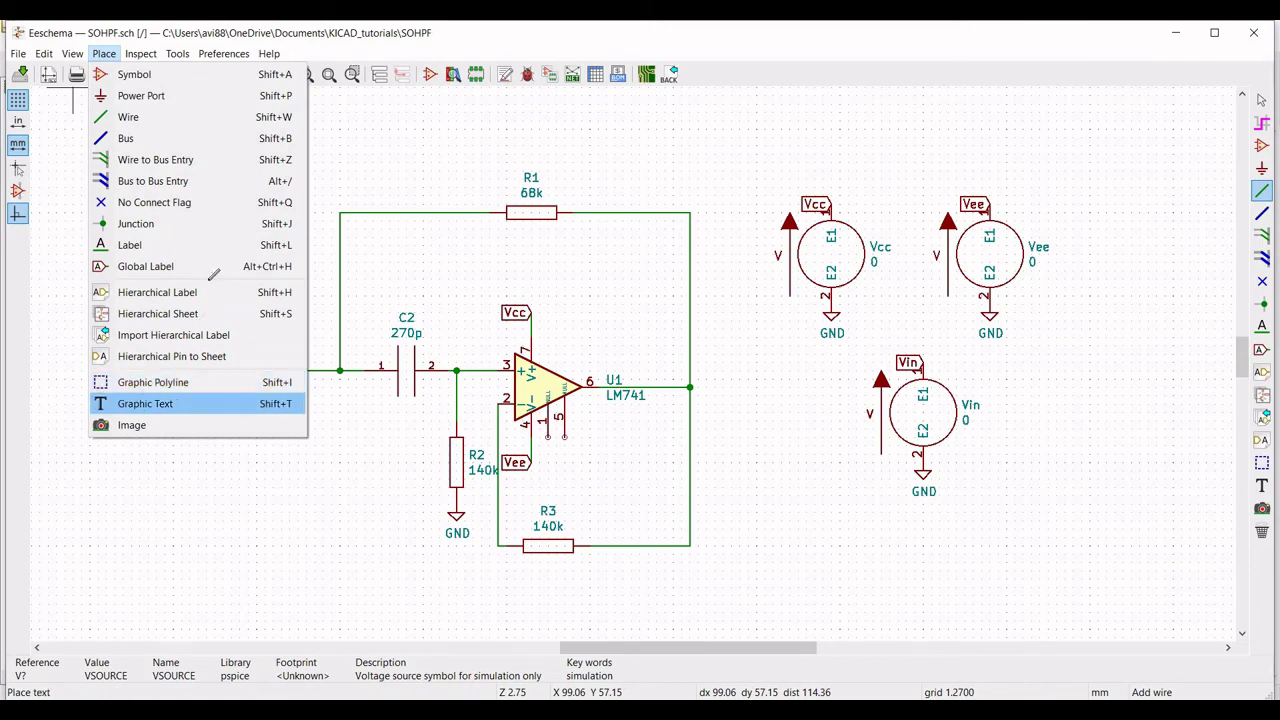
key("Return")
left_click(156, 160)
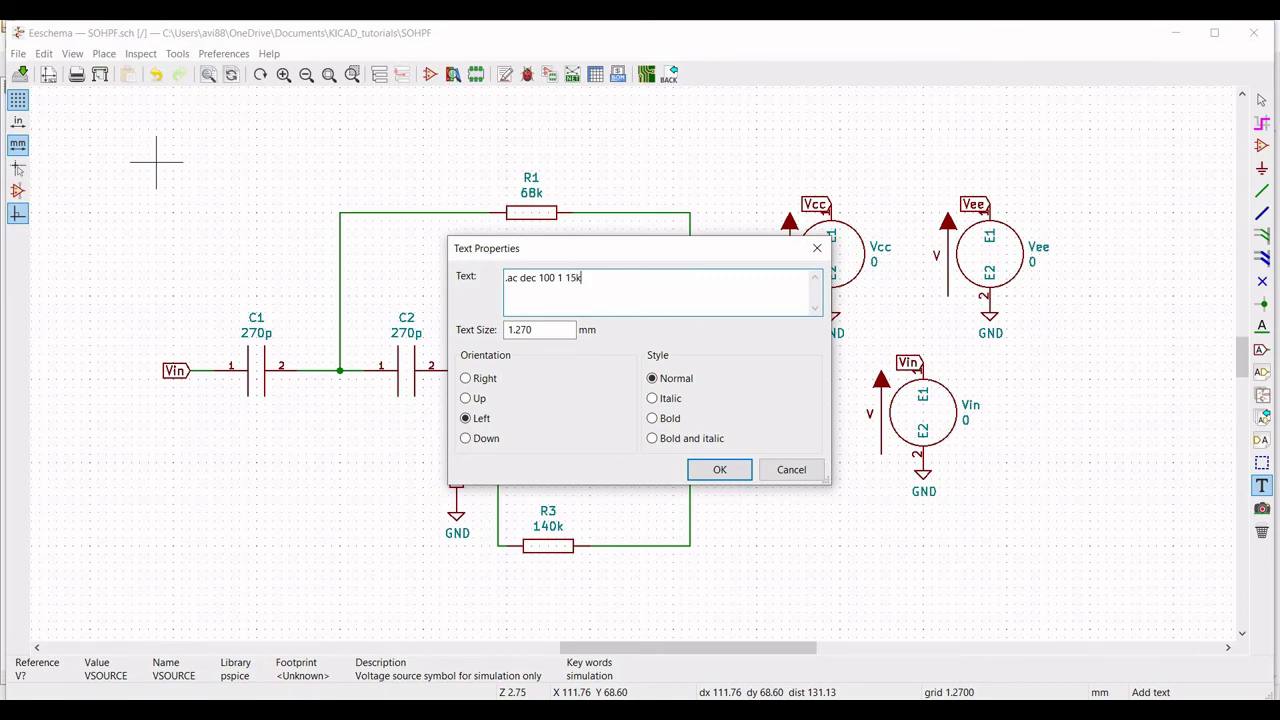
left_click(720, 470)
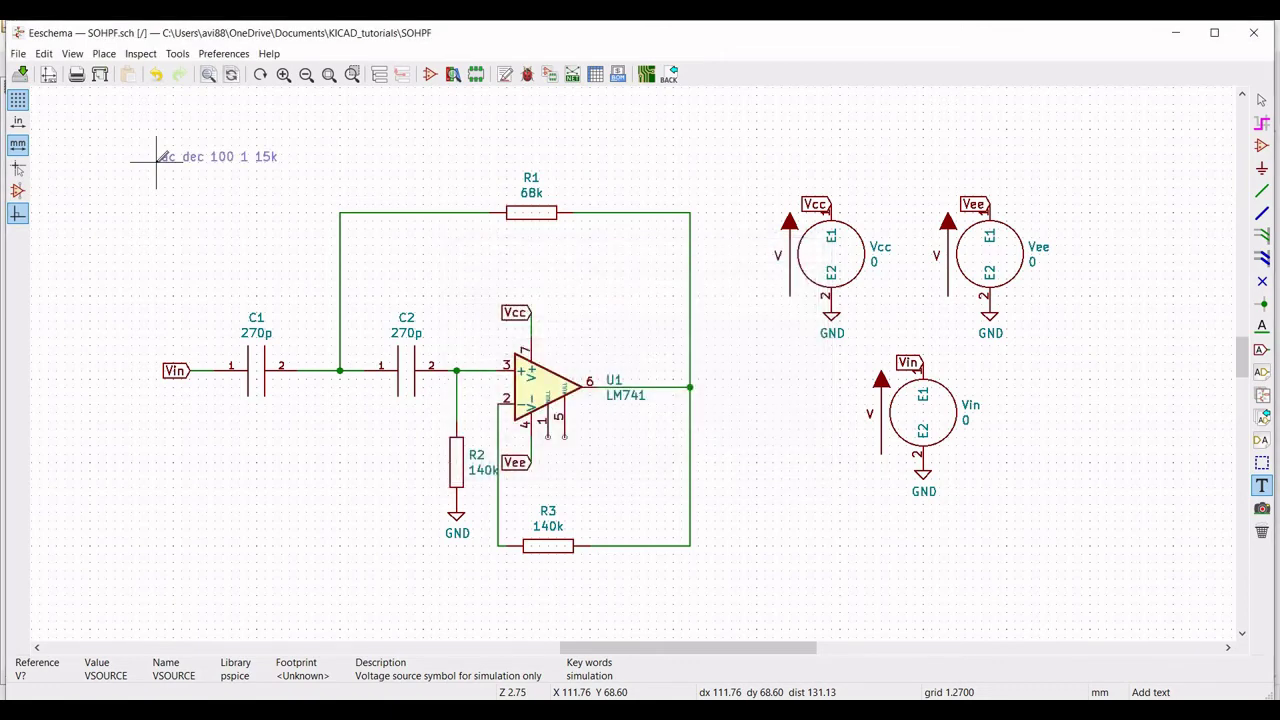
left_click(156, 157)
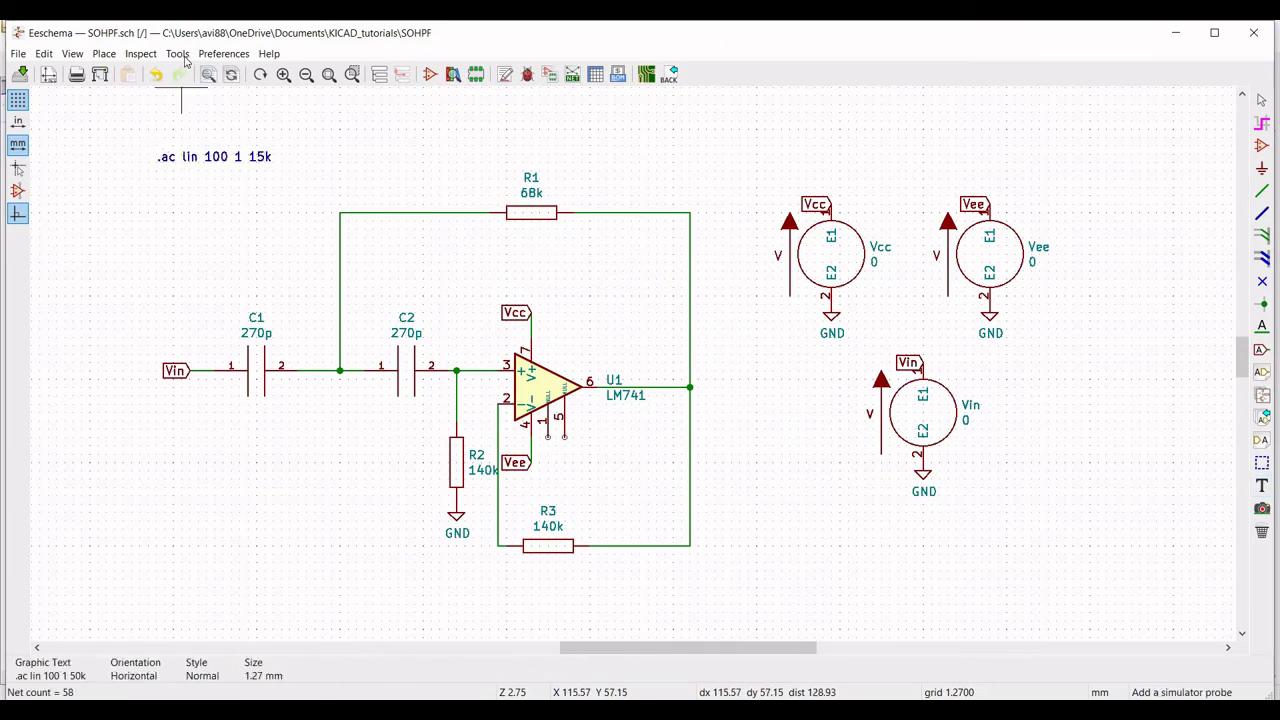
Run the SPICE simulation, probe the LM741 output wire to plot its gain and phase, and close the simulator.
left_click(182, 60)
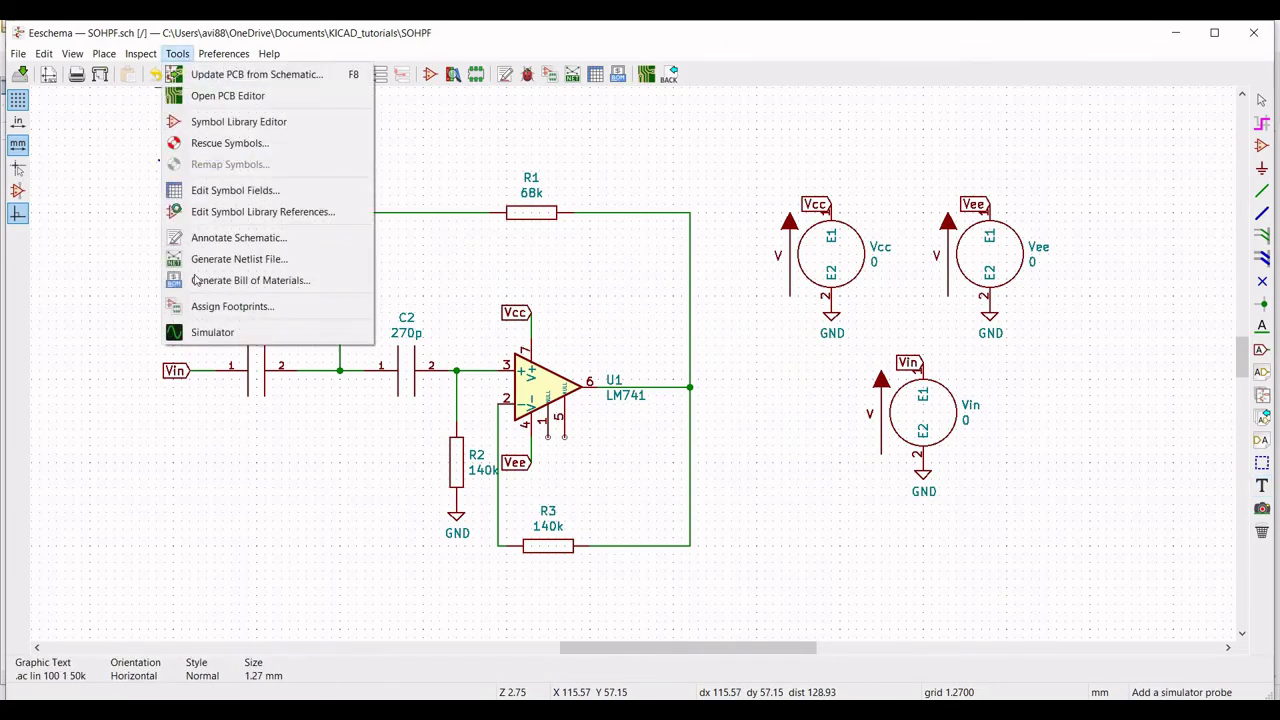
left_click(205, 332)
left_click(70, 88)
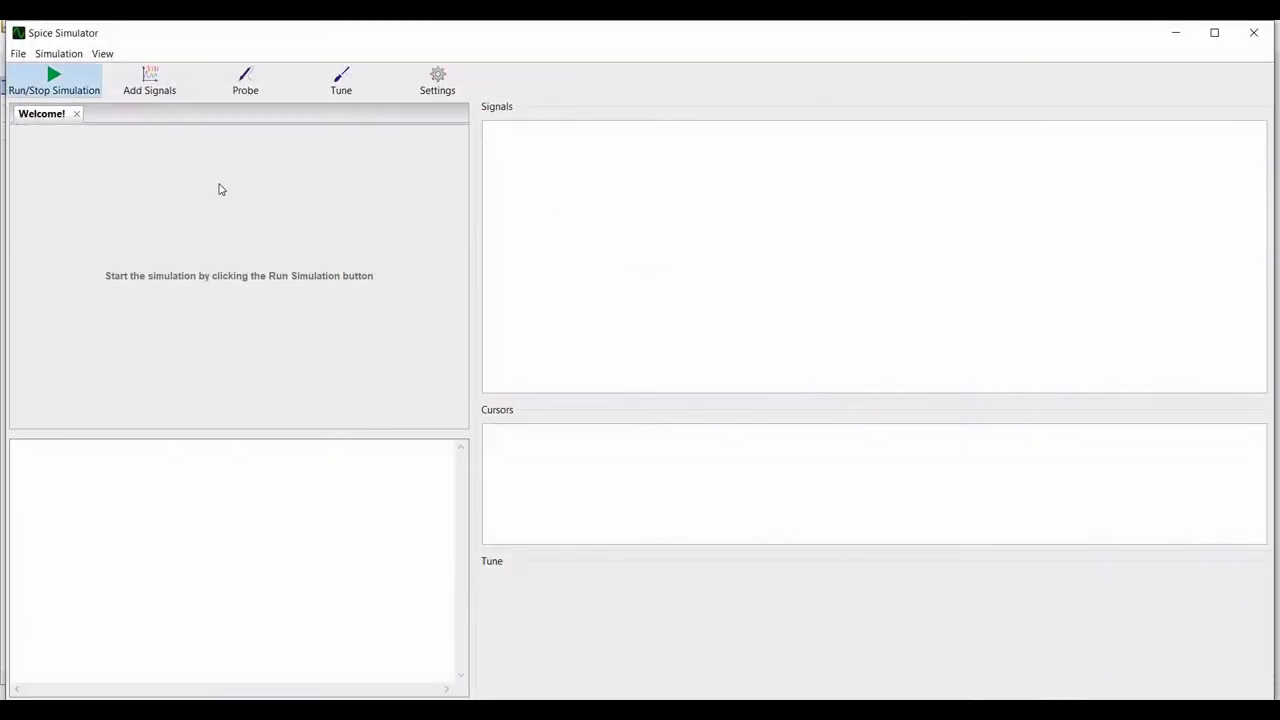
left_click(245, 90)
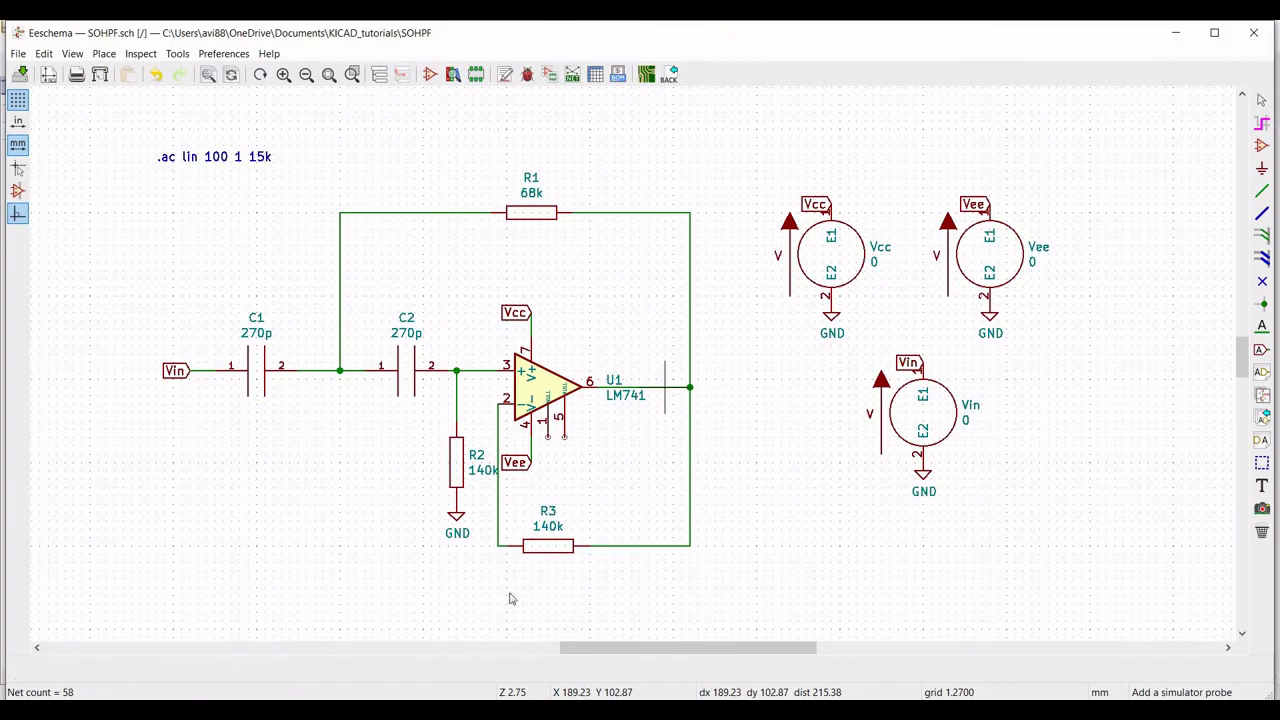
left_click(620, 640)
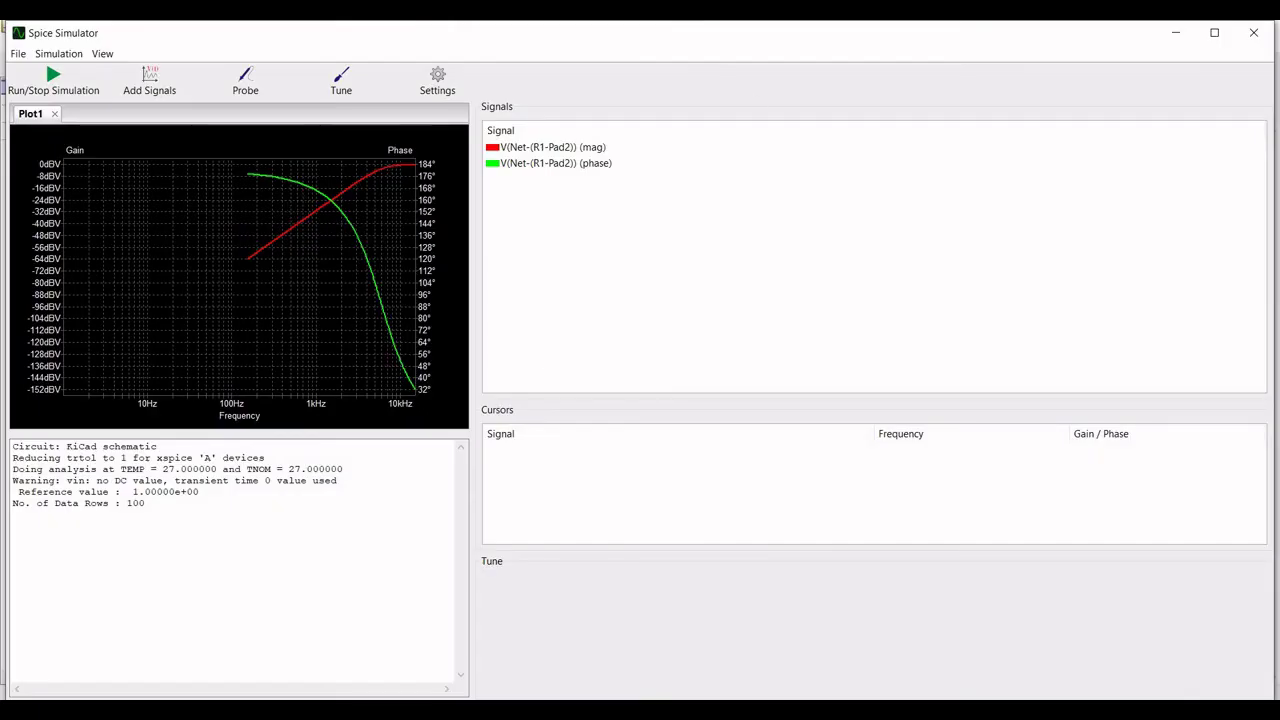
left_click(1253, 32)
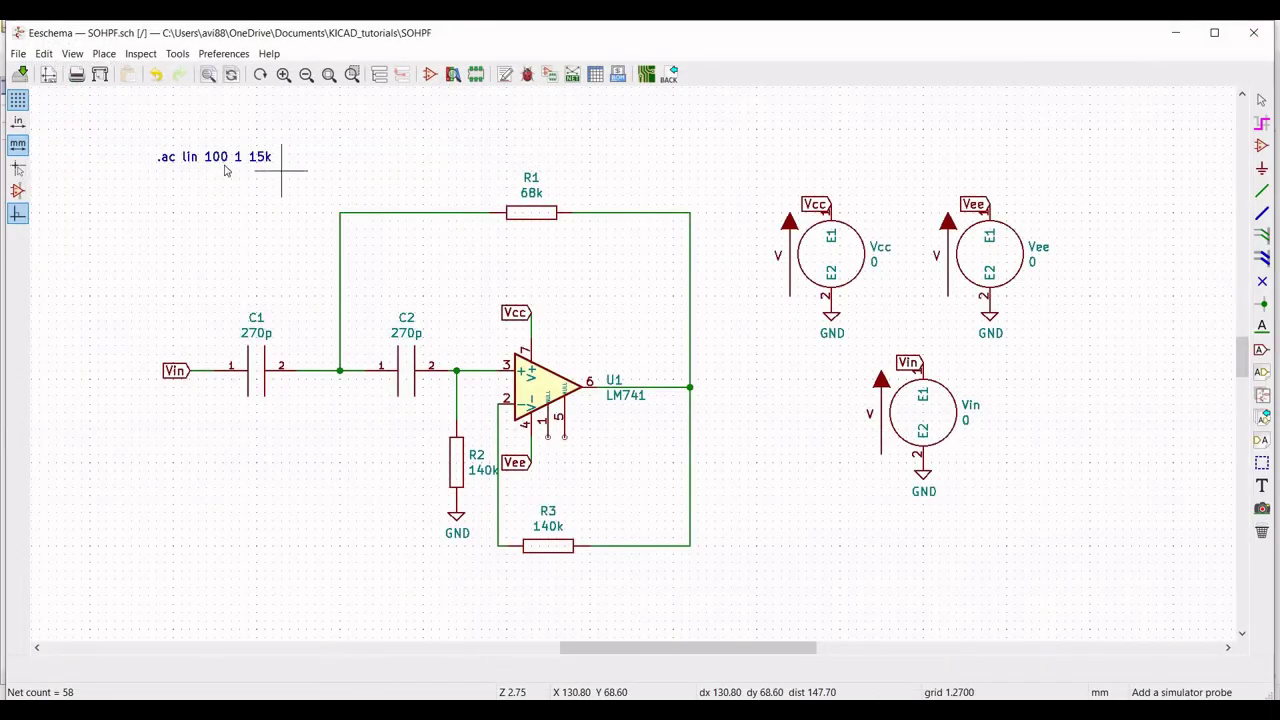
Change the simulation directive text to ".ac dec 100 1 50k" and save the schematic.
right_click(218, 157)
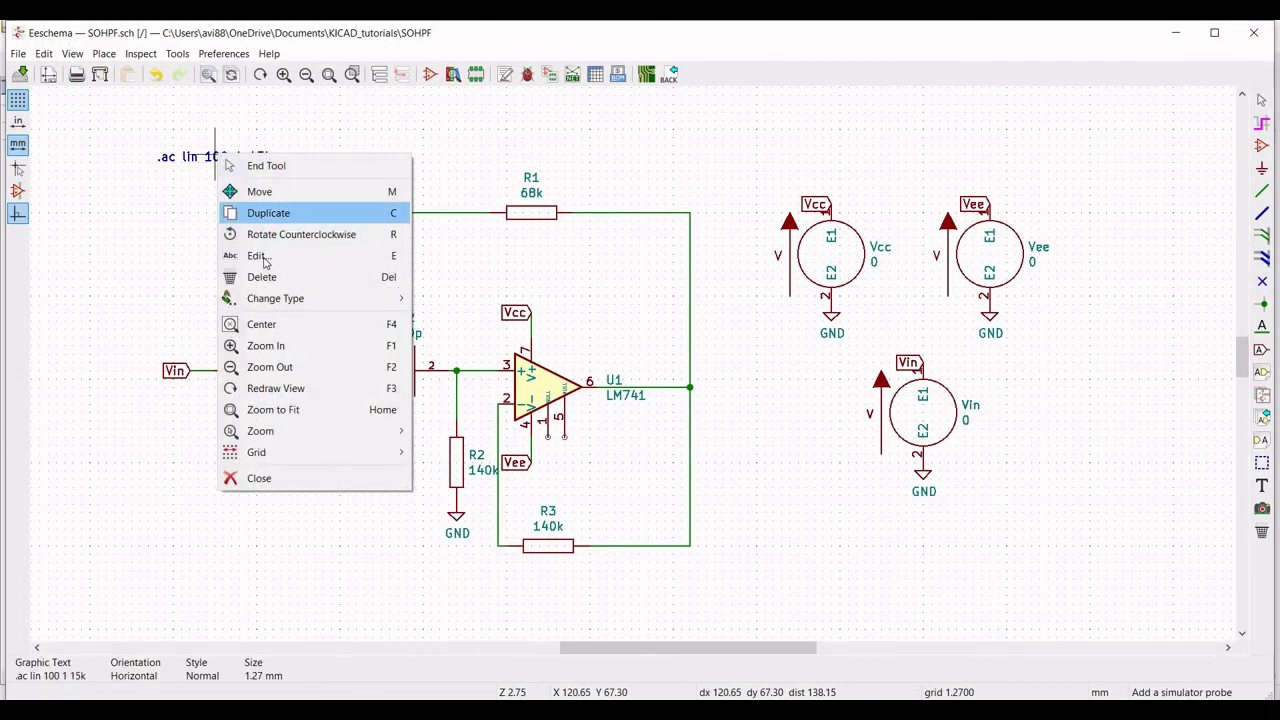
left_click(260, 256)
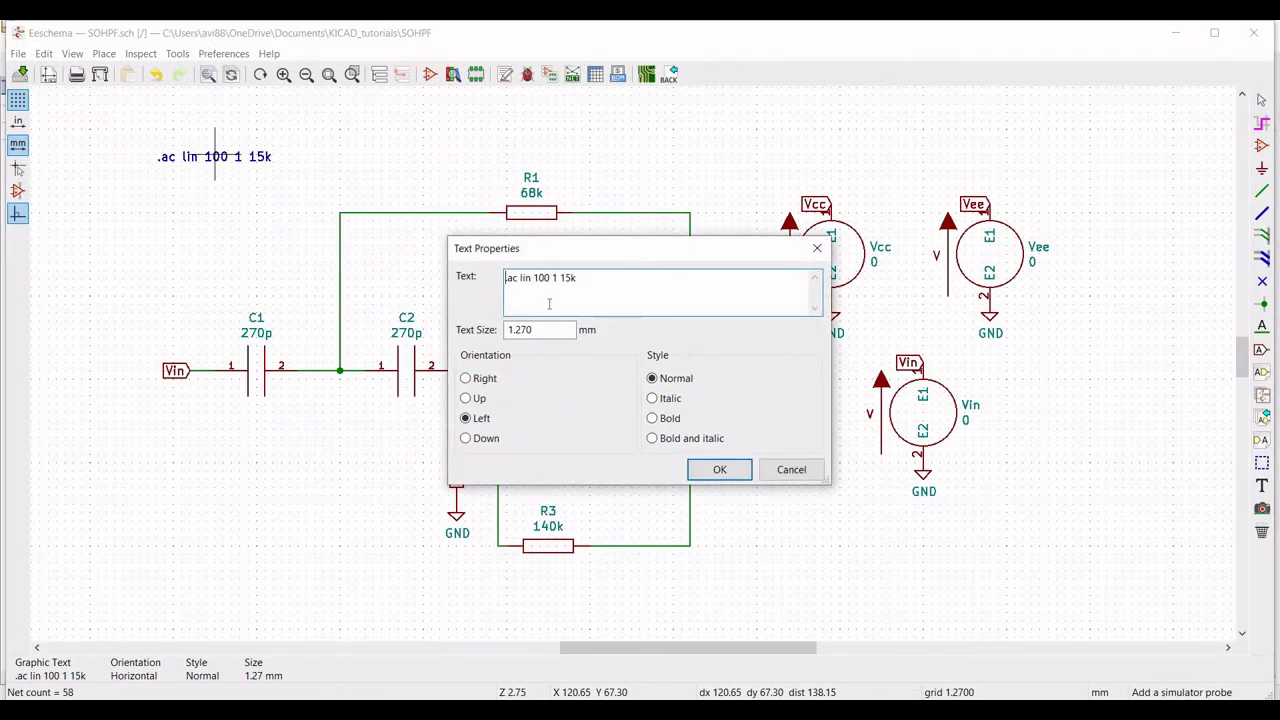
key("ctrl+Right")
key("ctrl+Right")
key("BackSpace")
key("BackSpace")
key("BackSpace")
key("BackSpace")
type("dec")
key("Return")
left_click(20, 74)
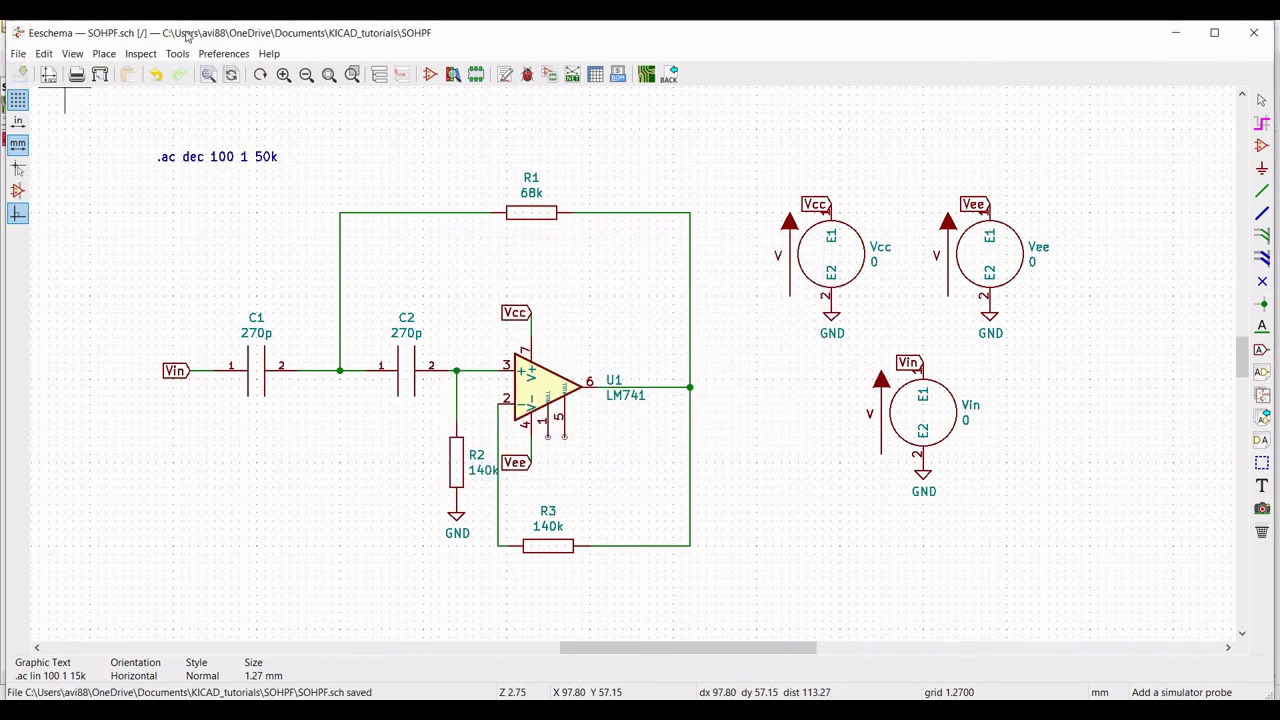
Rerun the SPICE simulation with the decade sweep and probe the LM741 output wire again.
left_click(177, 53)
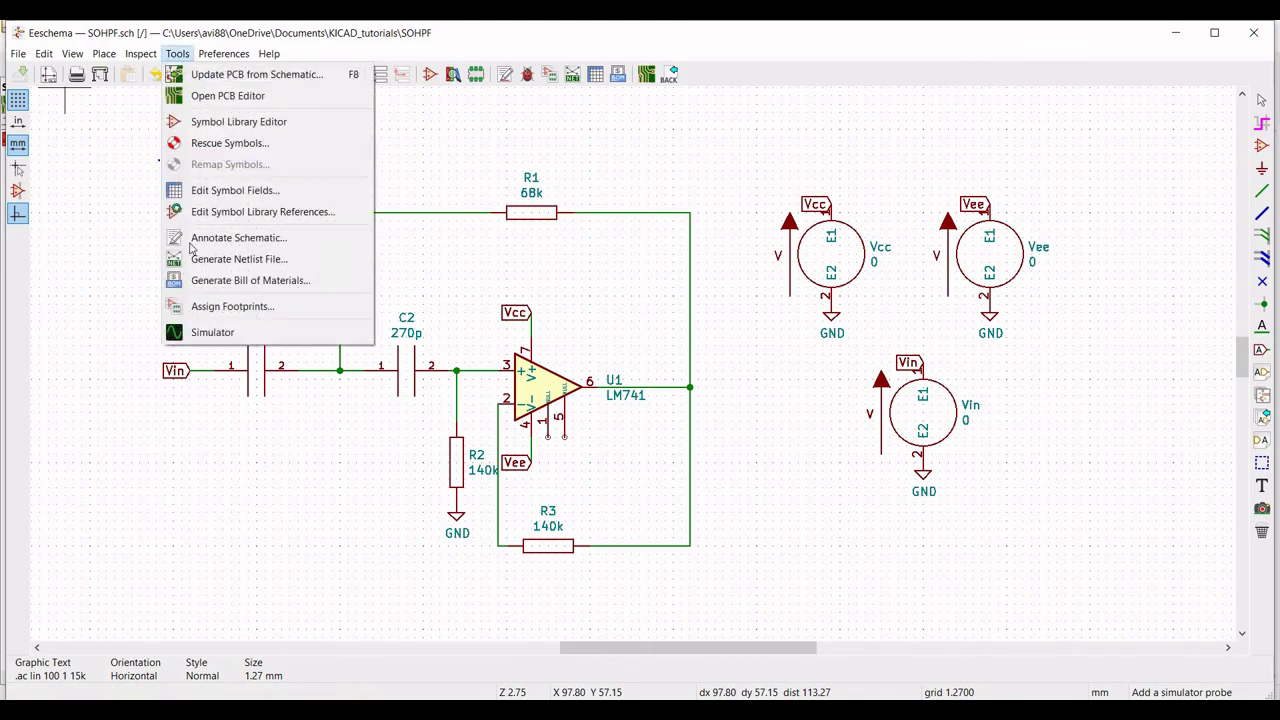
left_click(200, 332)
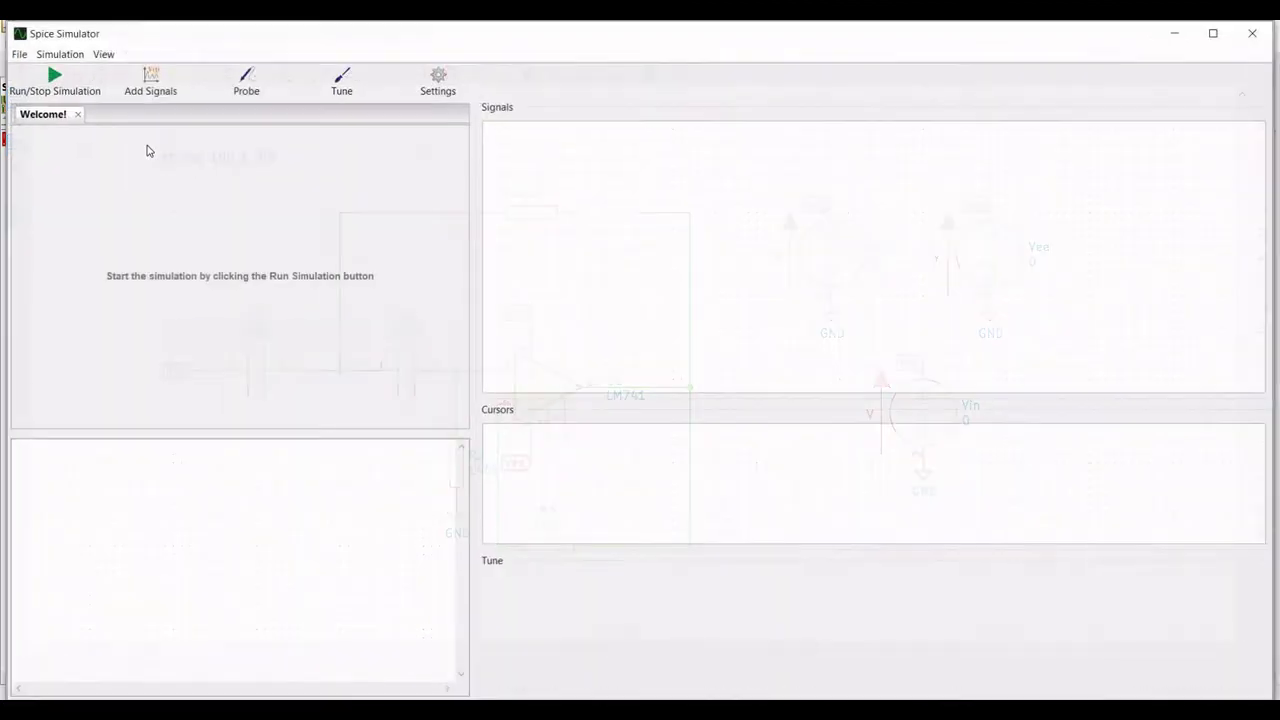
left_click(56, 84)
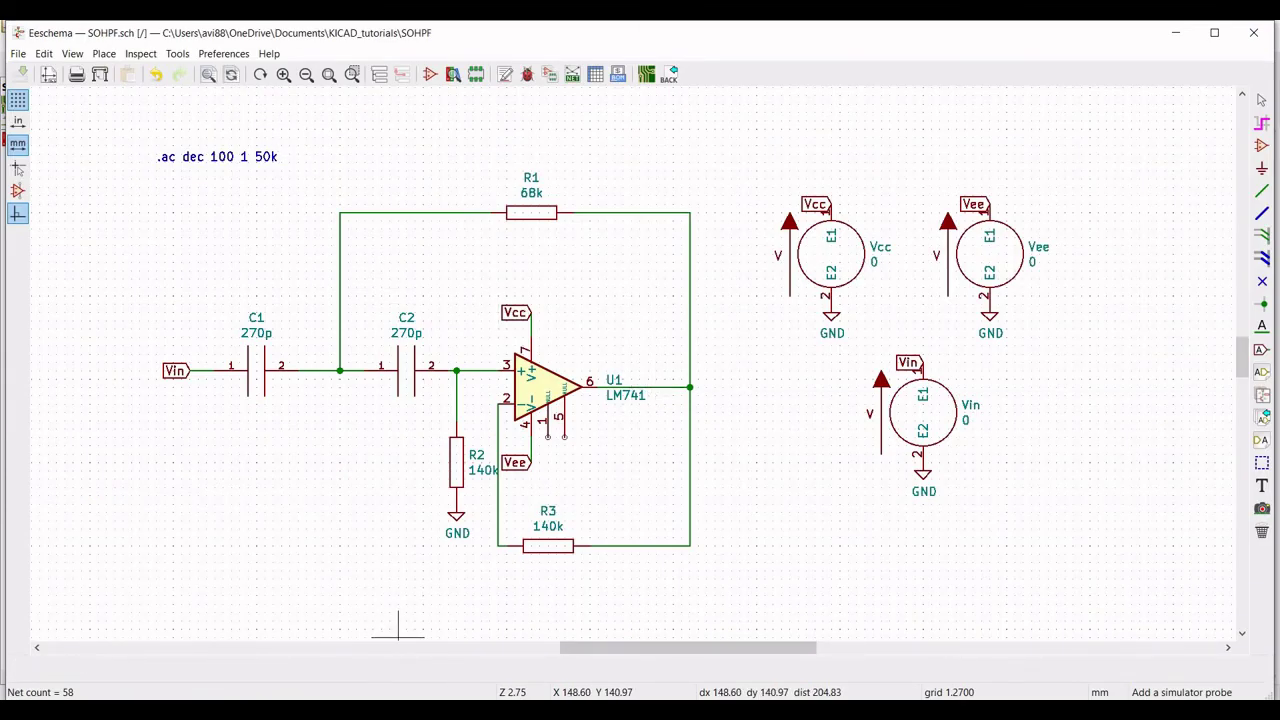
left_click(651, 630)
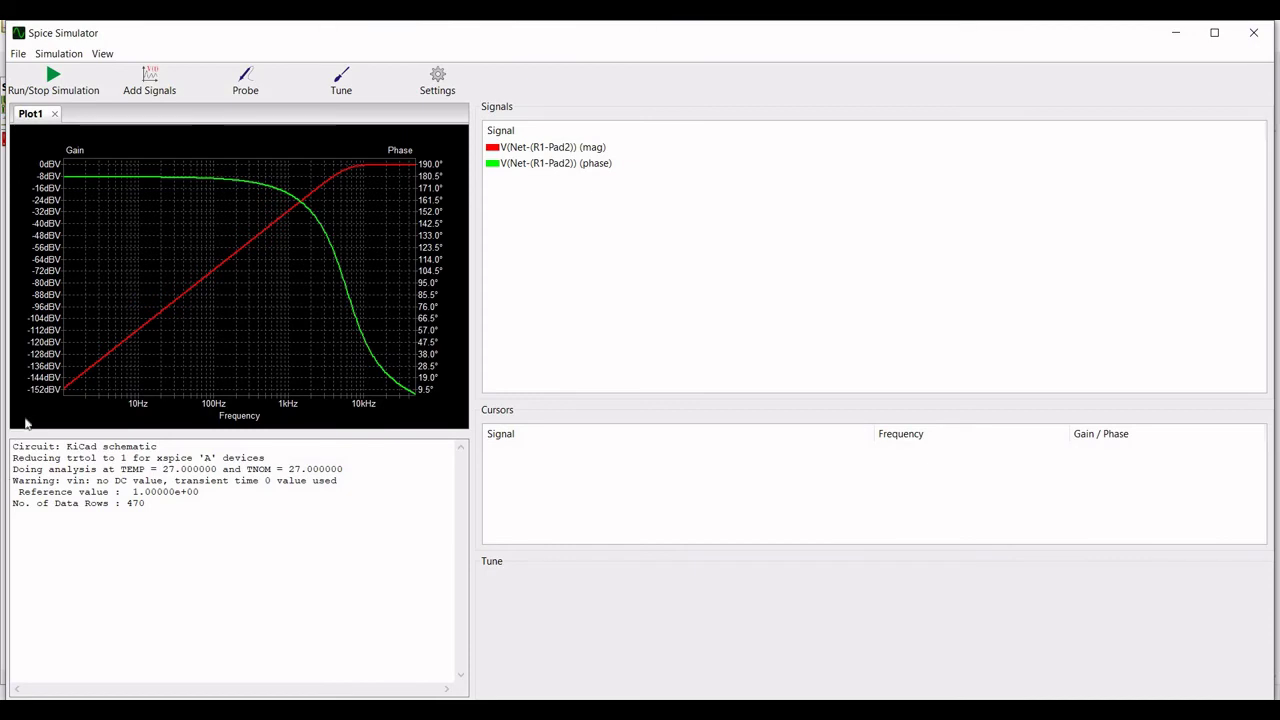